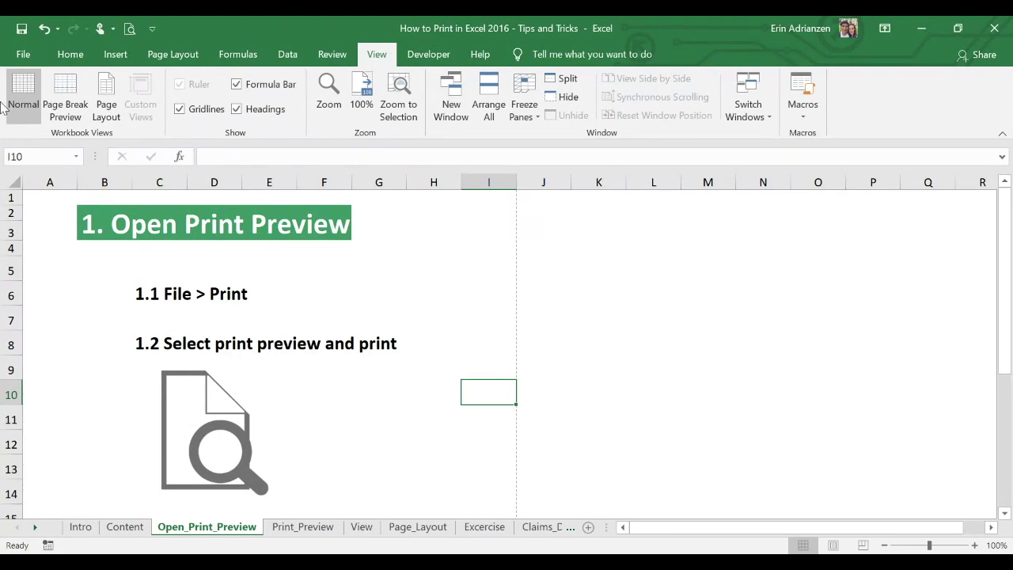
- Open the print preview of the Open_Print_Preview sheet twice, returning to the worksheet each time
{"action": "left_click", "coordinate": [25, 54]}
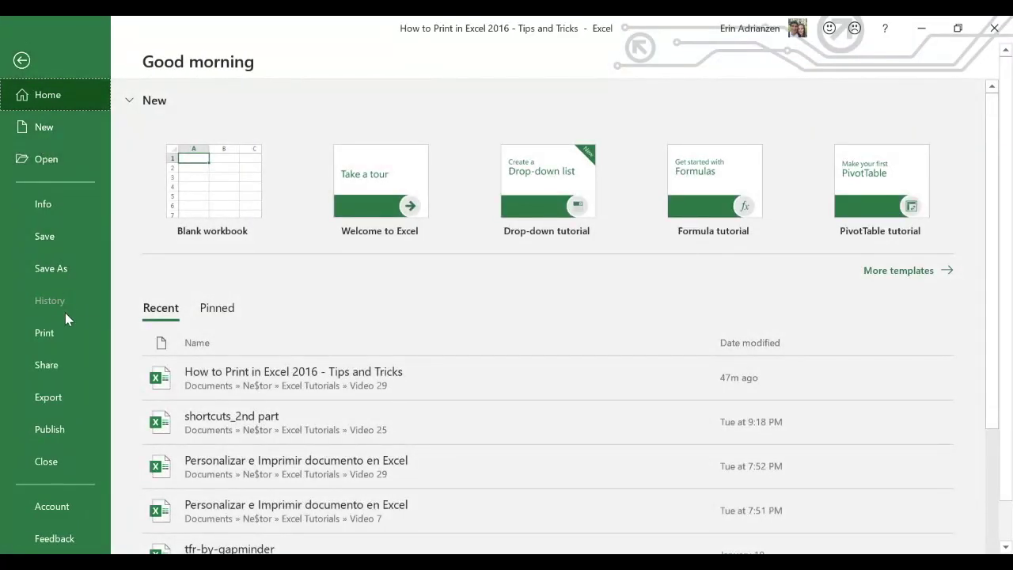
{"action": "left_click", "coordinate": [57, 332]}
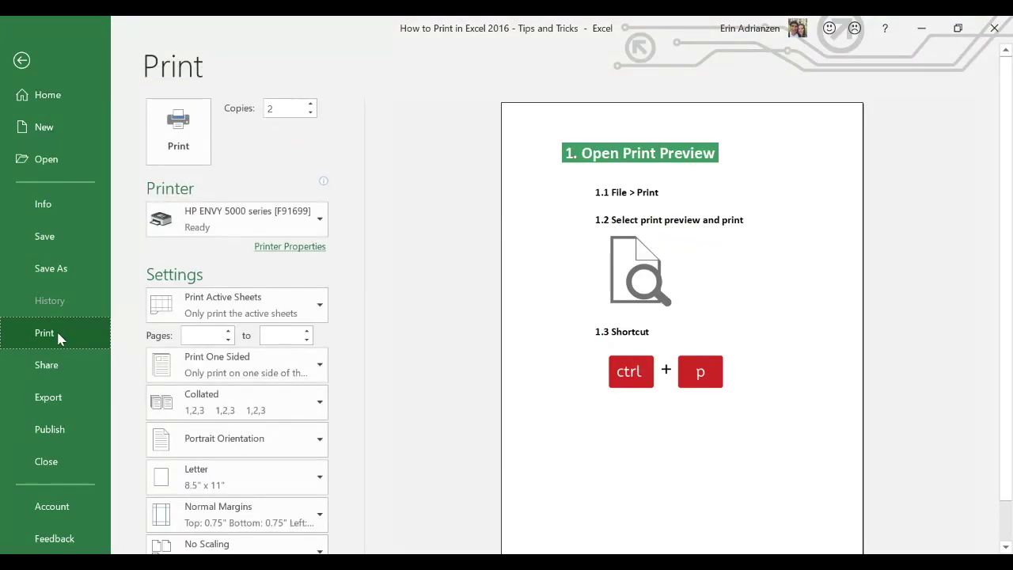
{"action": "key", "text": "Escape"}
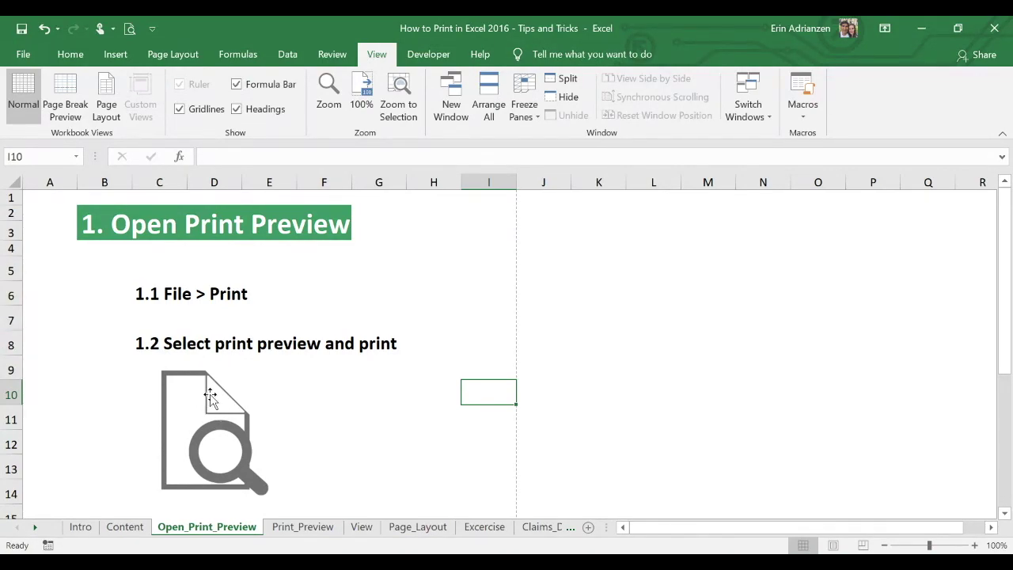
{"action": "left_click", "coordinate": [130, 35]}
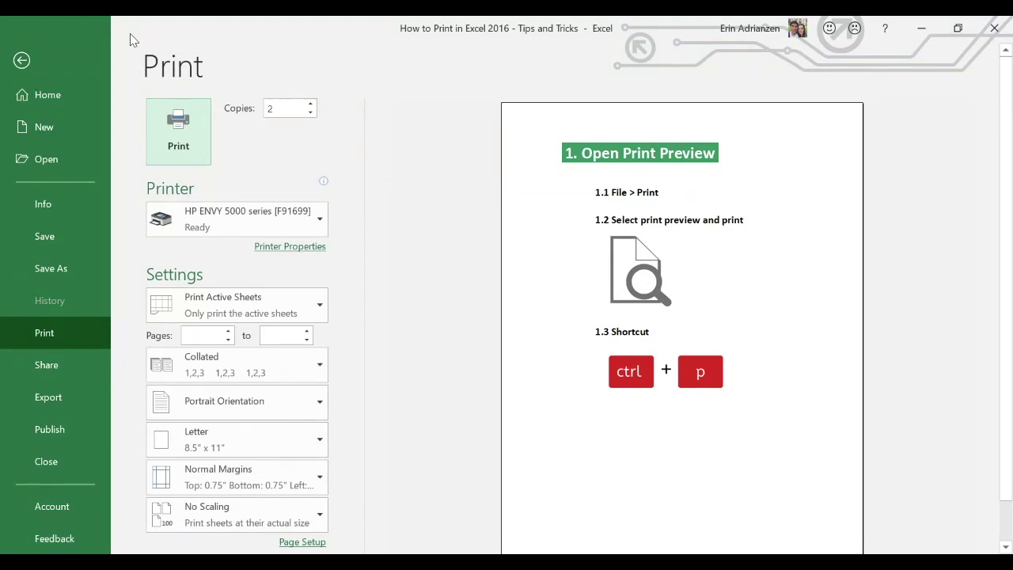
{"action": "key", "text": "Escape"}
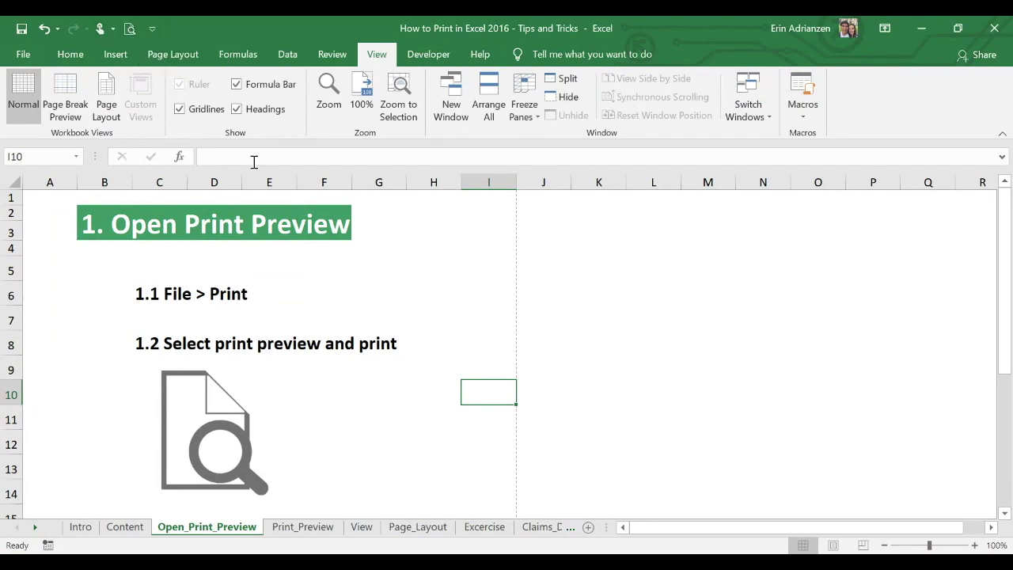
- View the 1.3 Shortcut section of the sheet, preview the printout again and return to the worksheet
{"action": "scroll", "coordinate": [440, 397], "scroll_direction": "down", "scroll_amount": 3}
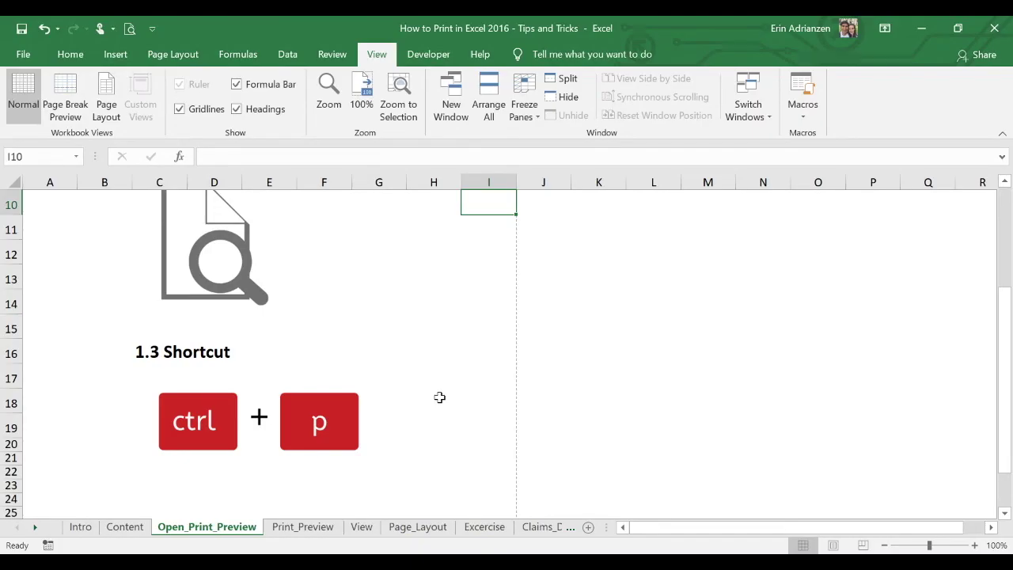
{"action": "key", "text": "ctrl+p"}
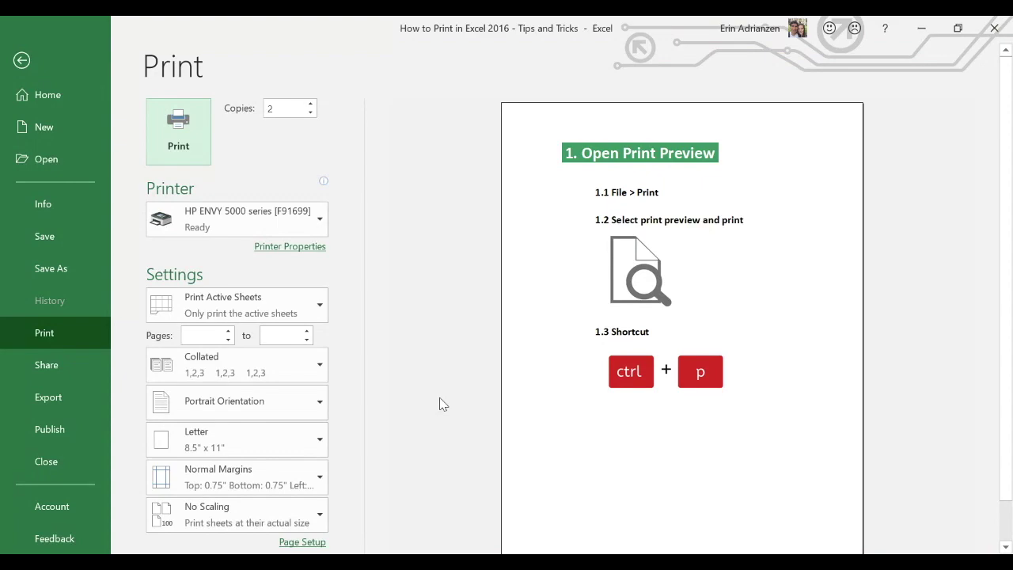
{"action": "key", "text": "Escape"}
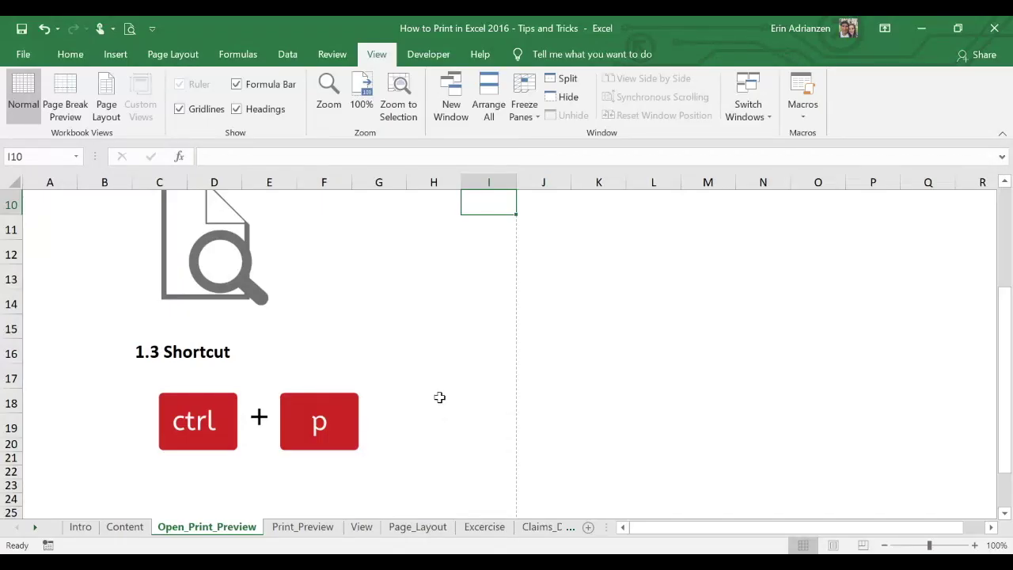
- Open the print preview of the Print_Preview sheet and set the number of copies to 10
{"action": "scroll", "coordinate": [419, 364], "scroll_direction": "up", "scroll_amount": 3}
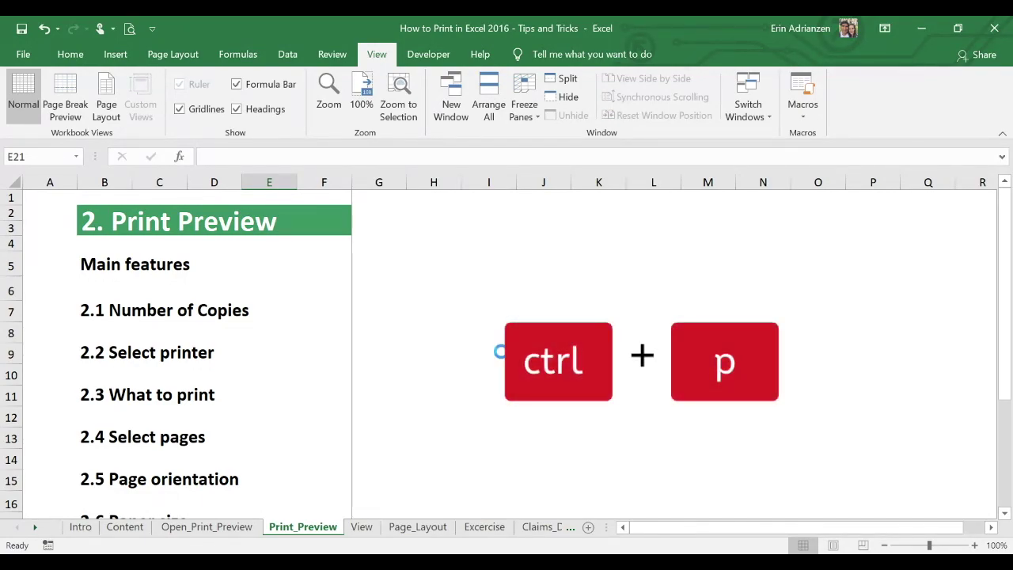
{"action": "key", "text": "ctrl+p"}
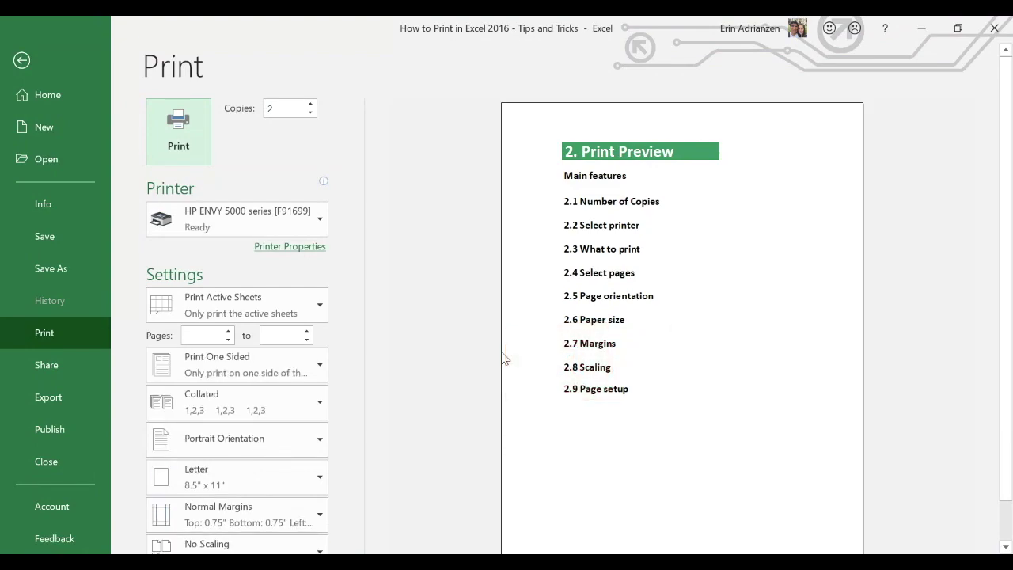
{"action": "double_click", "coordinate": [276, 107]}
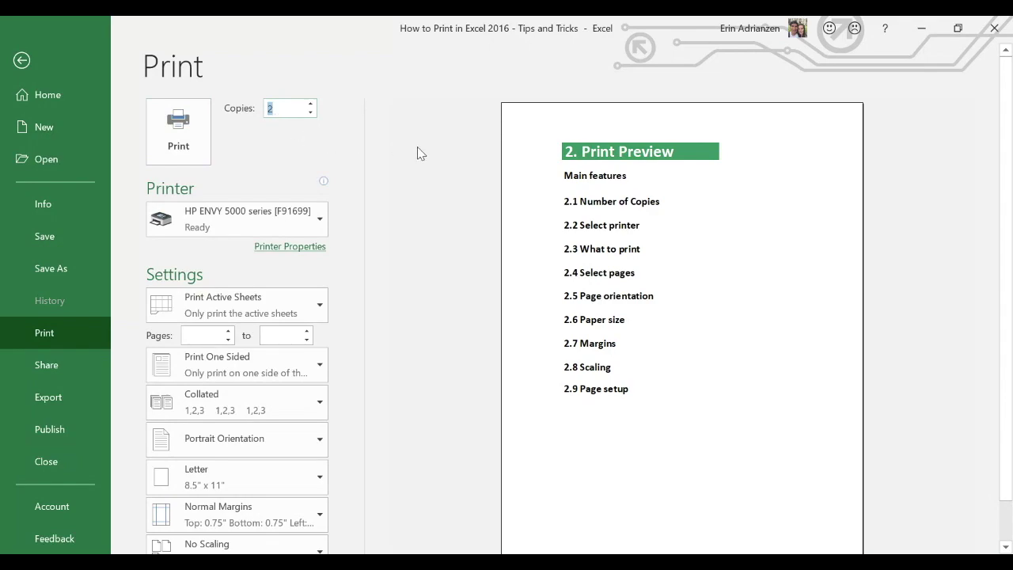
{"action": "type", "text": "5"}
{"action": "left_click_drag", "start_coordinate": [281, 109], "coordinate": [243, 114]}
{"action": "type", "text": "10"}
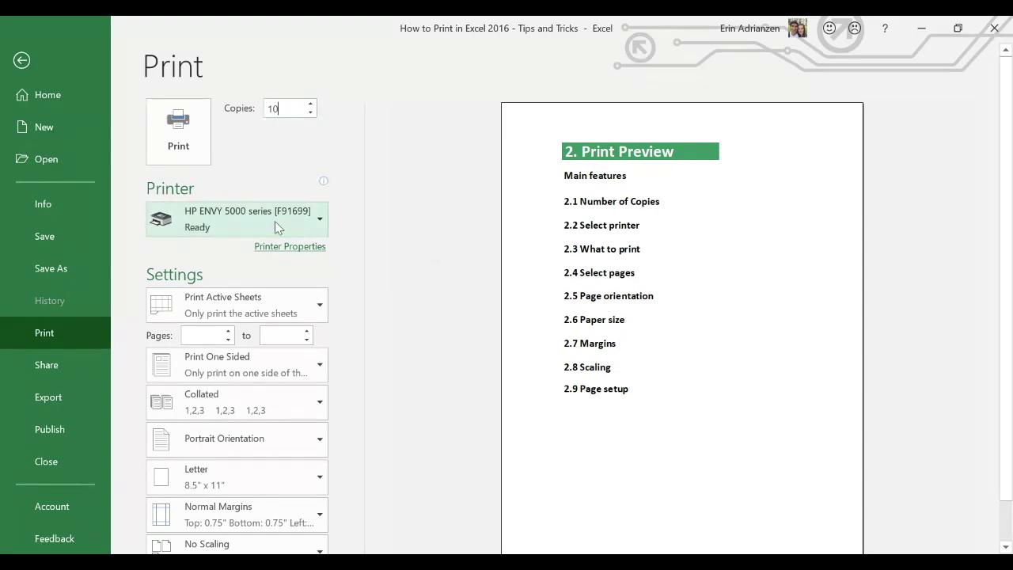
- Choose the HP ENVY 5000 series printer and review the options for what to print, keeping Print Active Sheets
{"action": "mouse_move", "coordinate": [323, 232]}
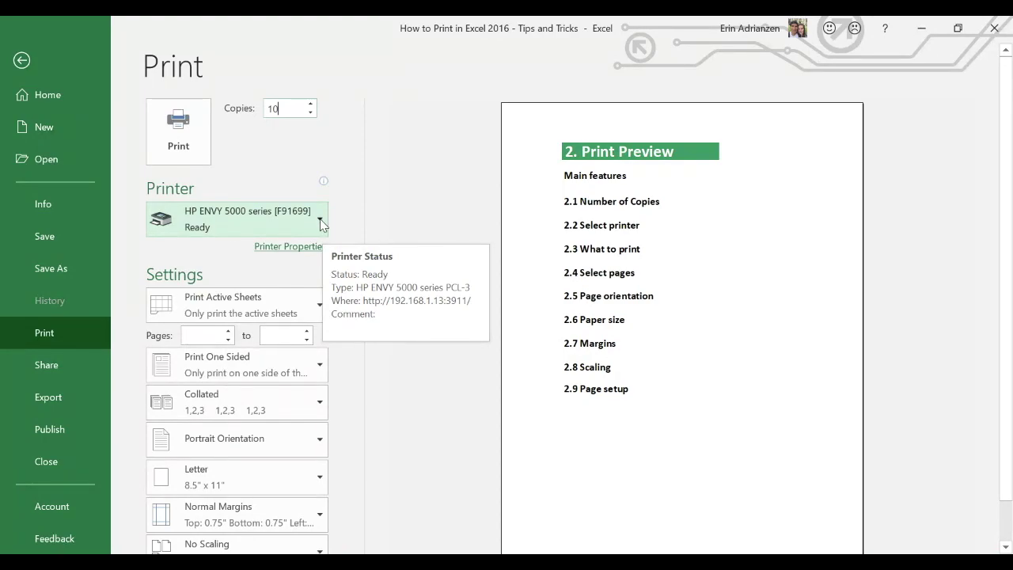
{"action": "left_click", "coordinate": [320, 220]}
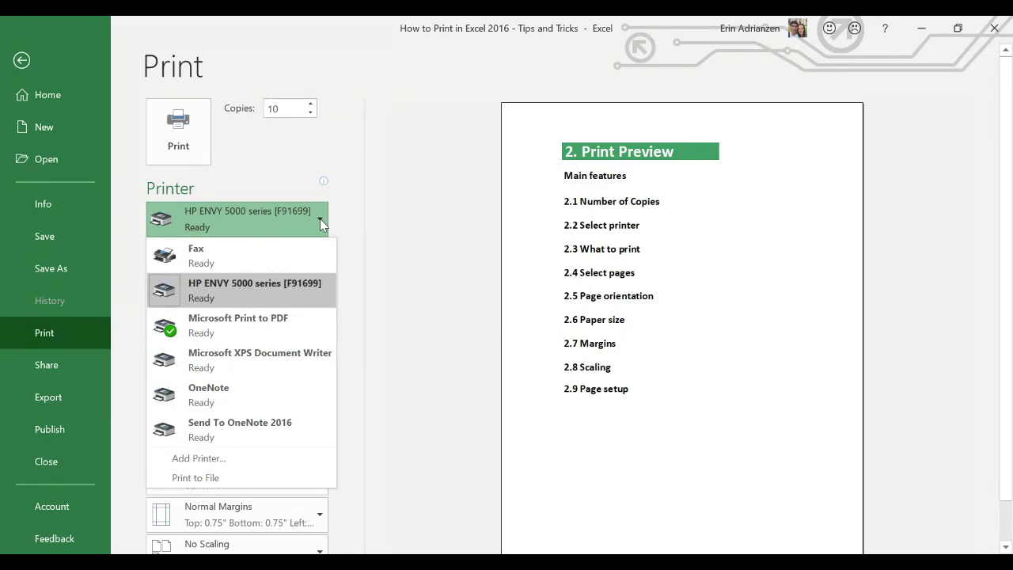
{"action": "left_click", "coordinate": [252, 291]}
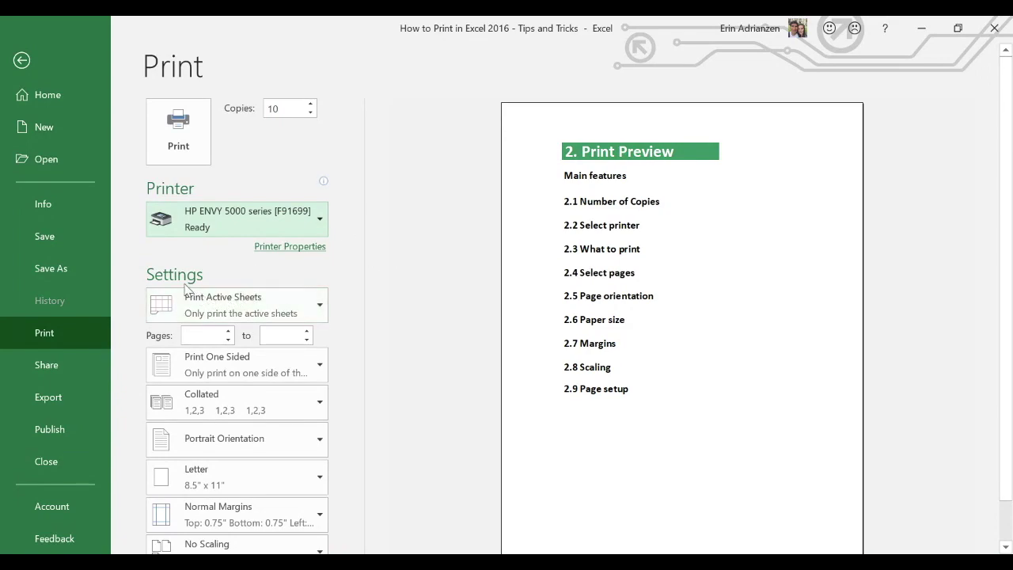
{"action": "left_click", "coordinate": [319, 311]}
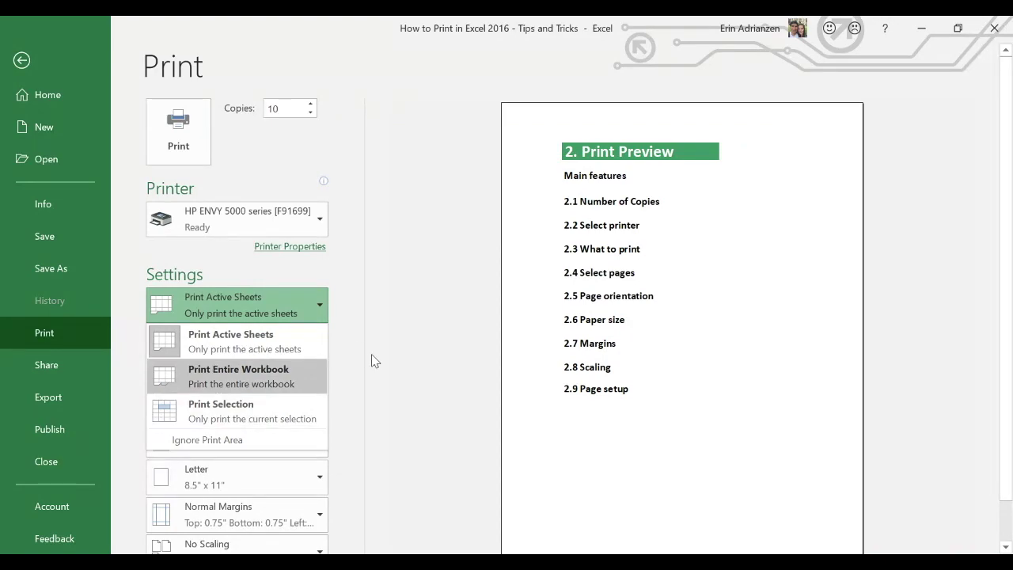
{"action": "left_click", "coordinate": [400, 328]}
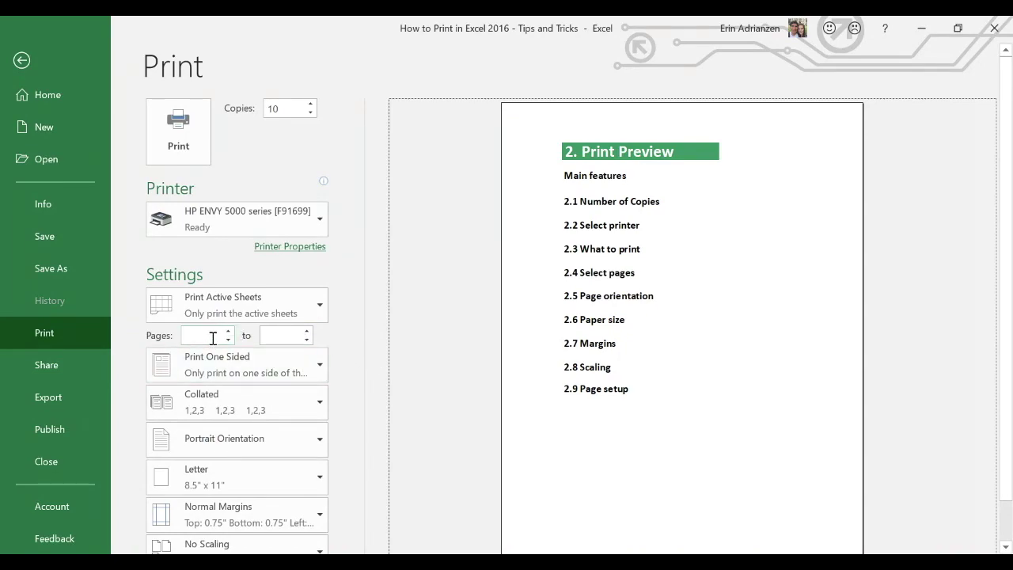
- Set the page range to print from page 2 to page 20
{"action": "left_click", "coordinate": [213, 338]}
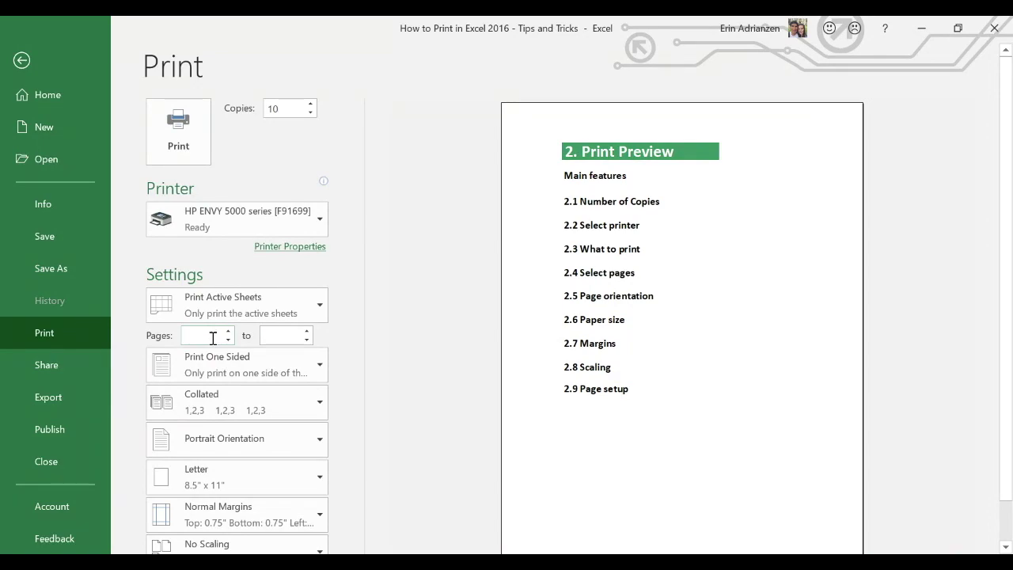
{"action": "type", "text": "2"}
{"action": "left_click_drag", "start_coordinate": [213, 338], "coordinate": [138, 336]}
{"action": "key", "text": "Right"}
{"action": "left_click", "coordinate": [283, 338]}
{"action": "type", "text": "20"}
{"action": "scroll", "coordinate": [340, 364], "scroll_direction": "down", "scroll_amount": 1}
{"action": "left_click", "coordinate": [403, 394]}
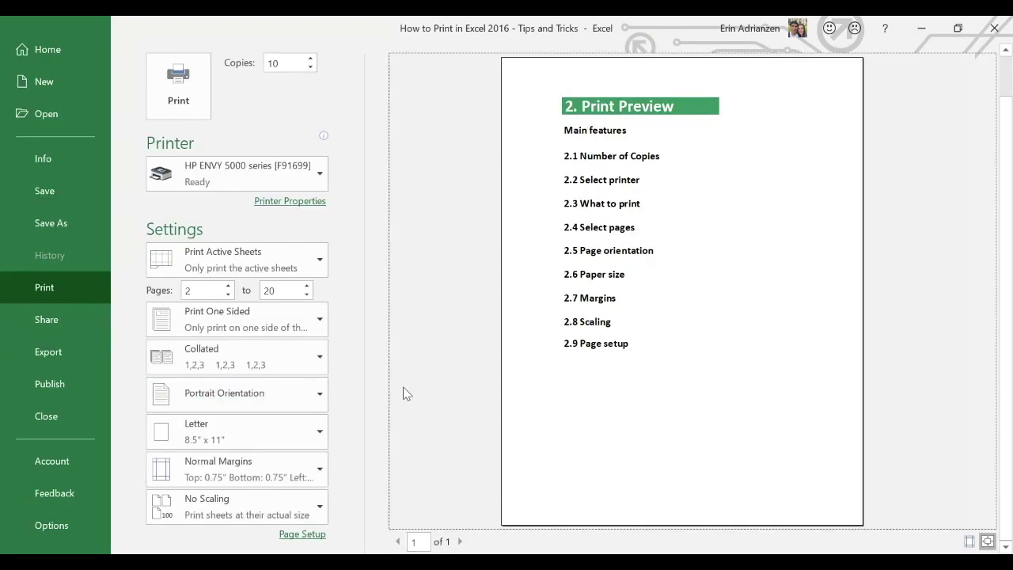
- Review the available page orientations, paper sizes and margin presets in the print settings without changing them
{"action": "left_click", "coordinate": [321, 399]}
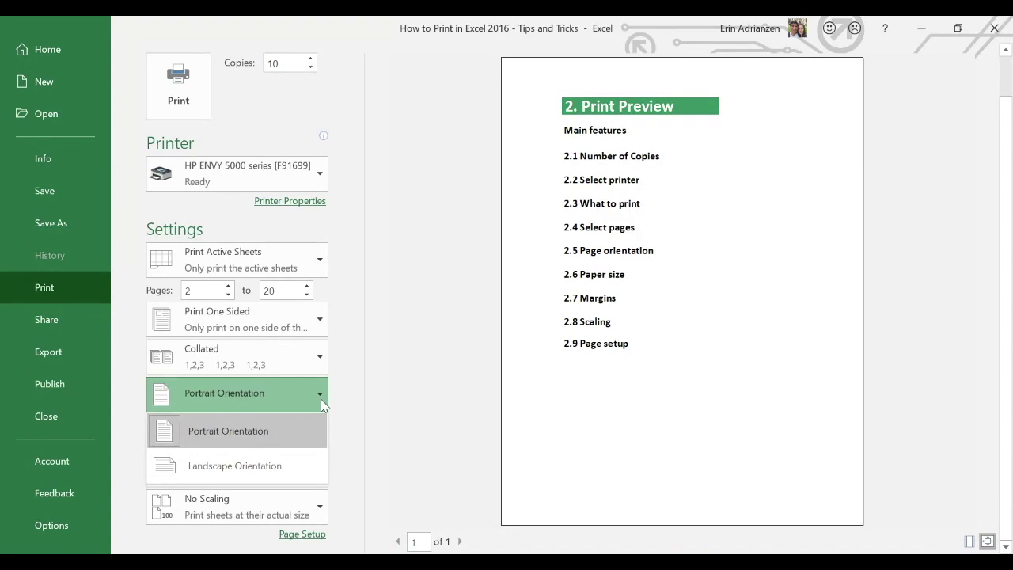
{"action": "left_click", "coordinate": [320, 399]}
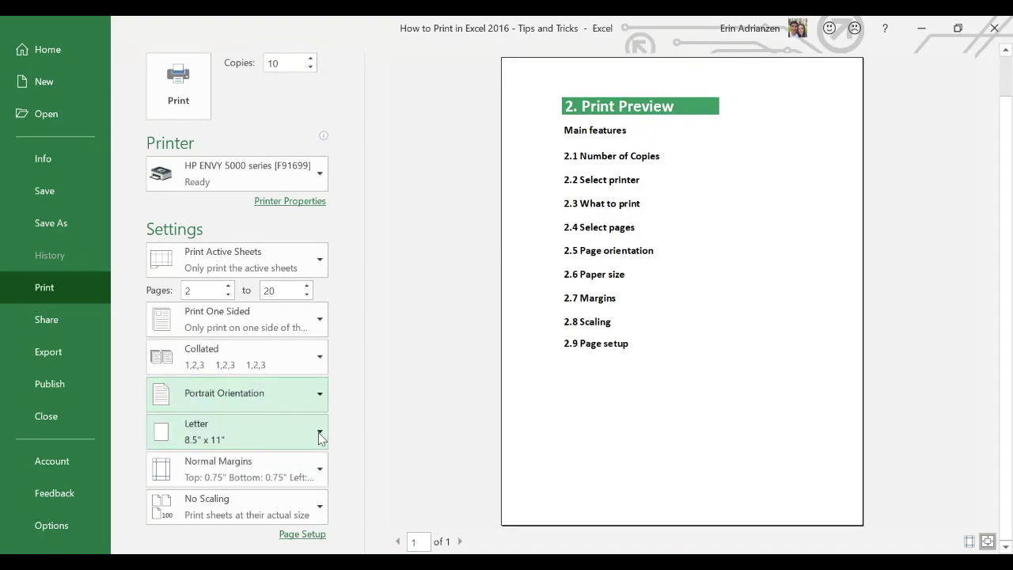
{"action": "left_click", "coordinate": [321, 438]}
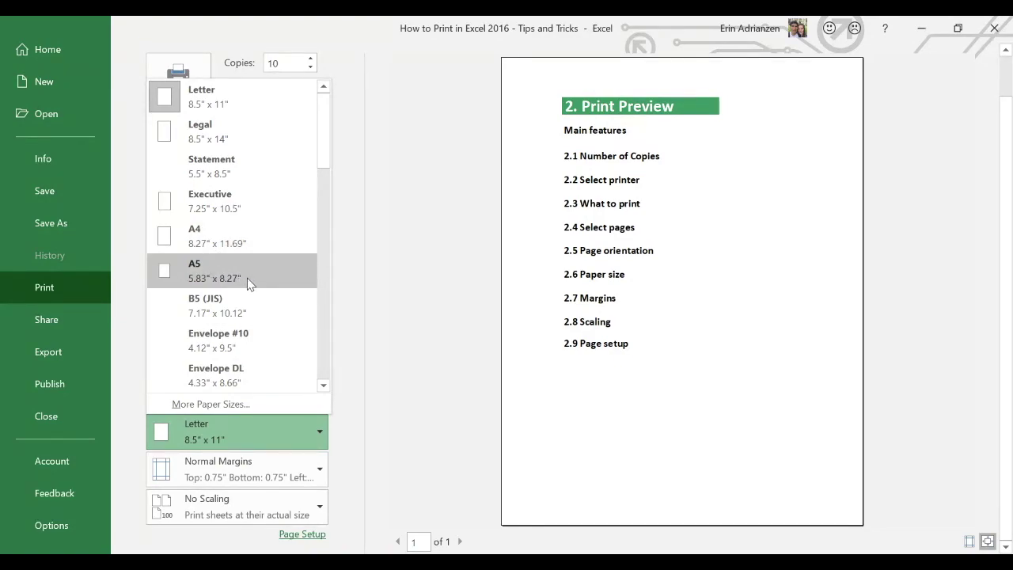
{"action": "left_click", "coordinate": [362, 298]}
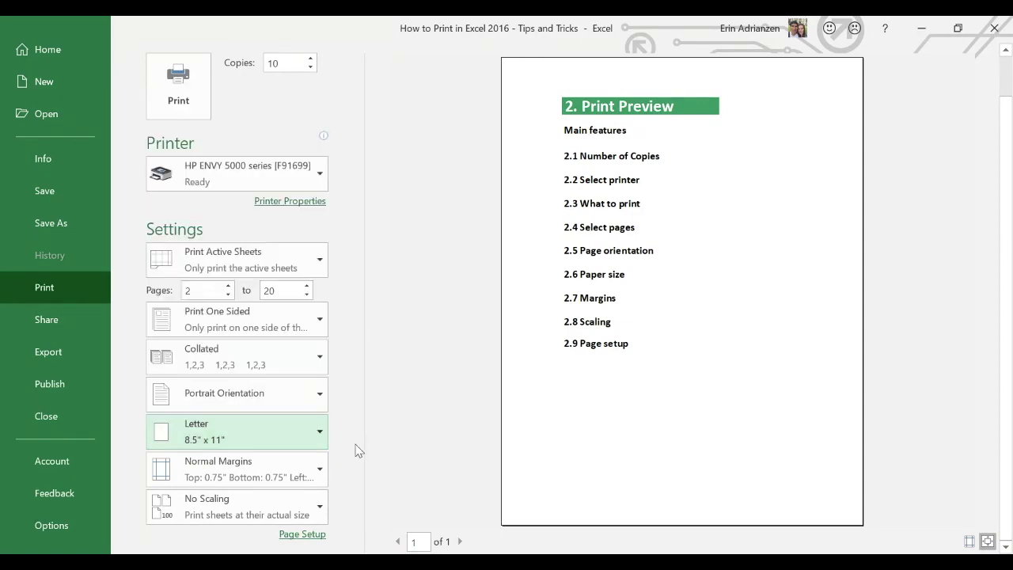
{"action": "left_click", "coordinate": [320, 473]}
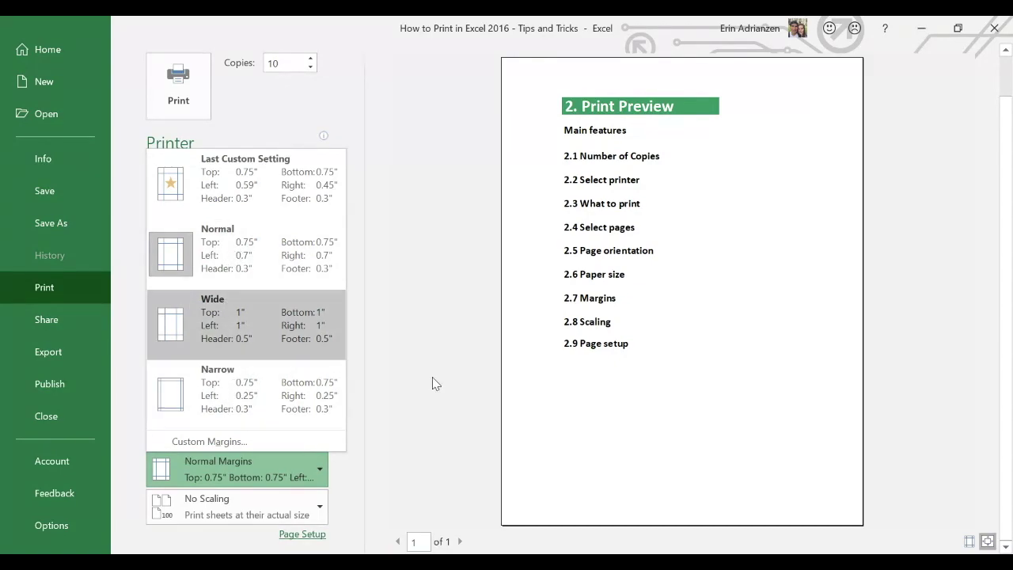
{"action": "key", "text": "Escape"}
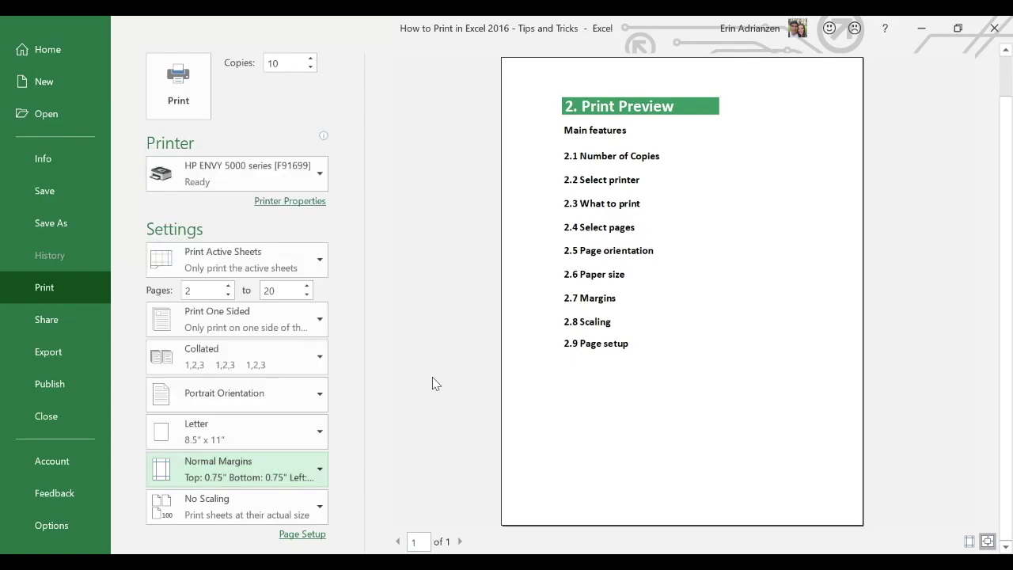
- Switch to the Claims_Data sheet and open its print preview
{"action": "key", "text": "Escape"}
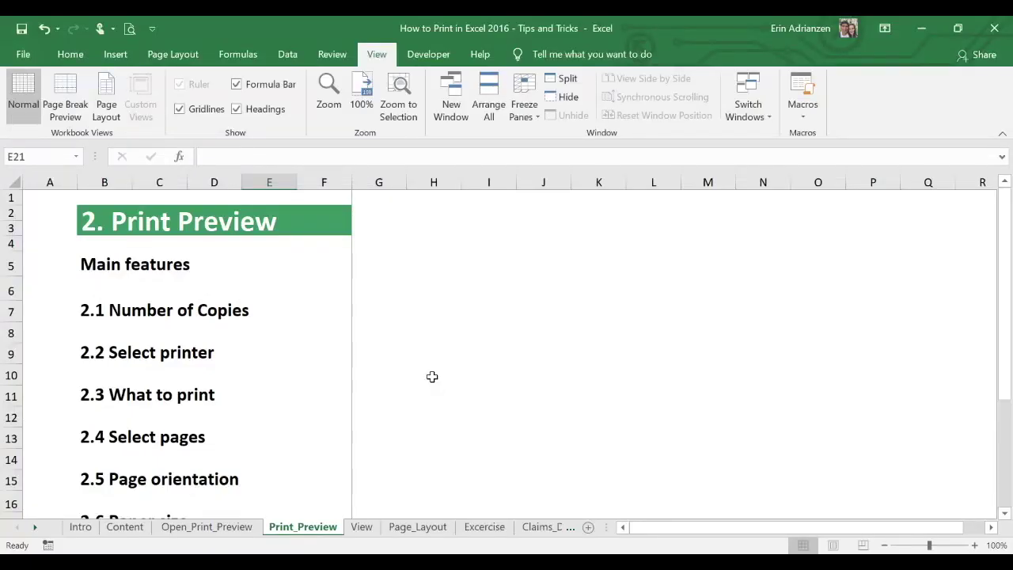
{"action": "left_click", "coordinate": [531, 528]}
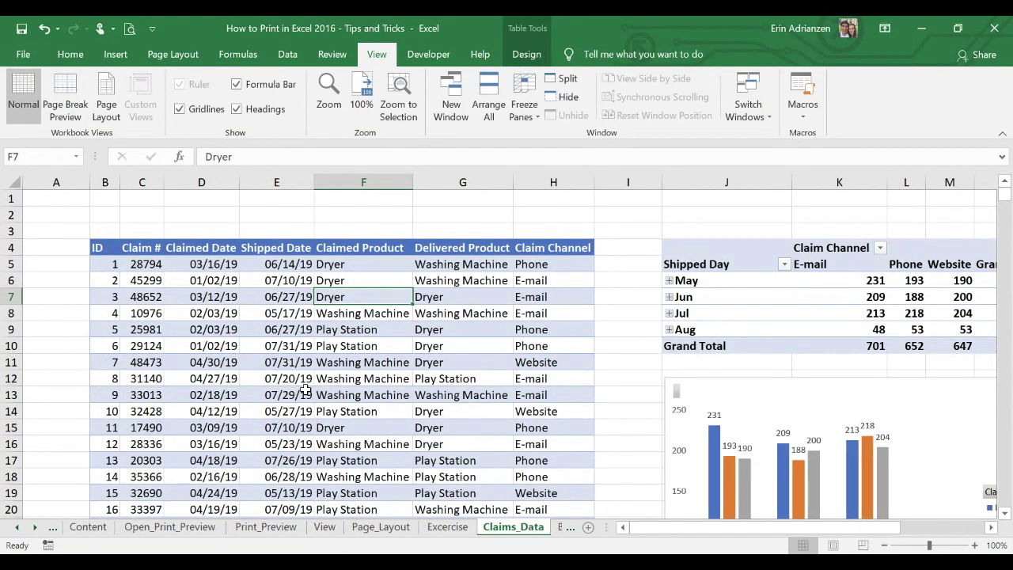
{"action": "key", "text": "ctrl+p"}
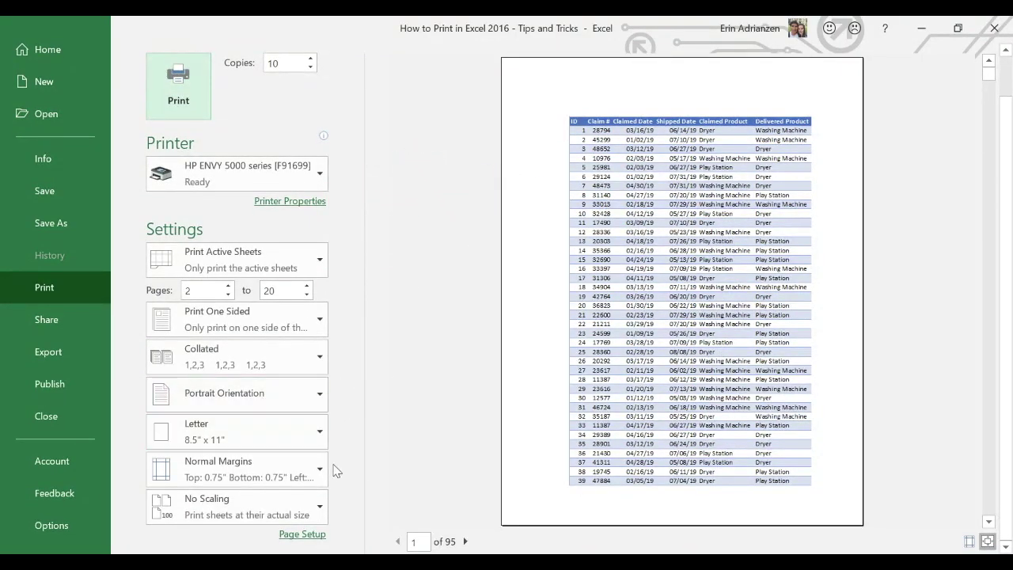
- Try the Last Custom Setting, Normal, Wide and Narrow margin presets in turn on the claims table, and return to Normal
{"action": "left_click", "coordinate": [321, 472]}
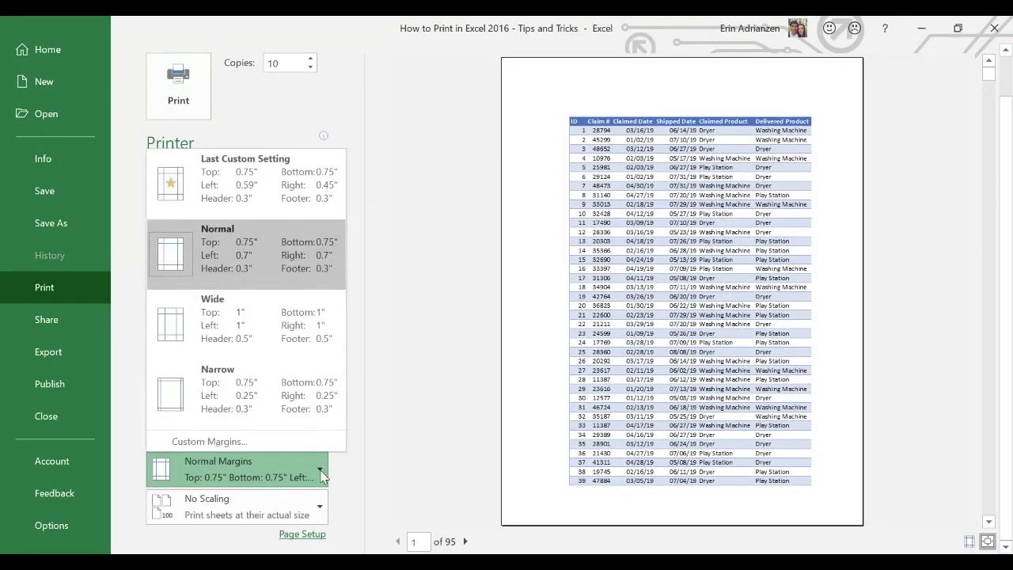
{"action": "left_click", "coordinate": [267, 187]}
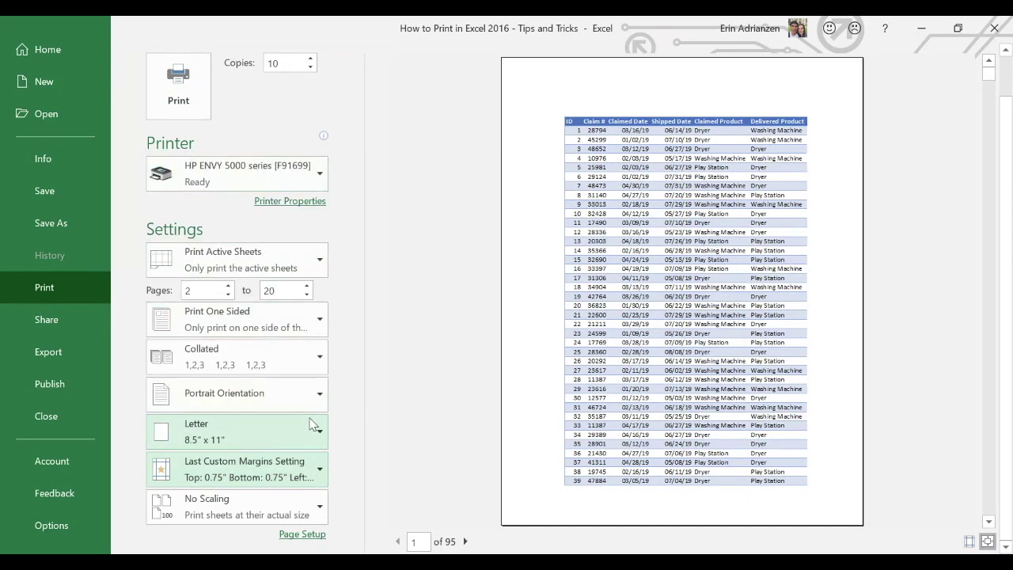
{"action": "left_click", "coordinate": [320, 474]}
{"action": "left_click", "coordinate": [278, 254]}
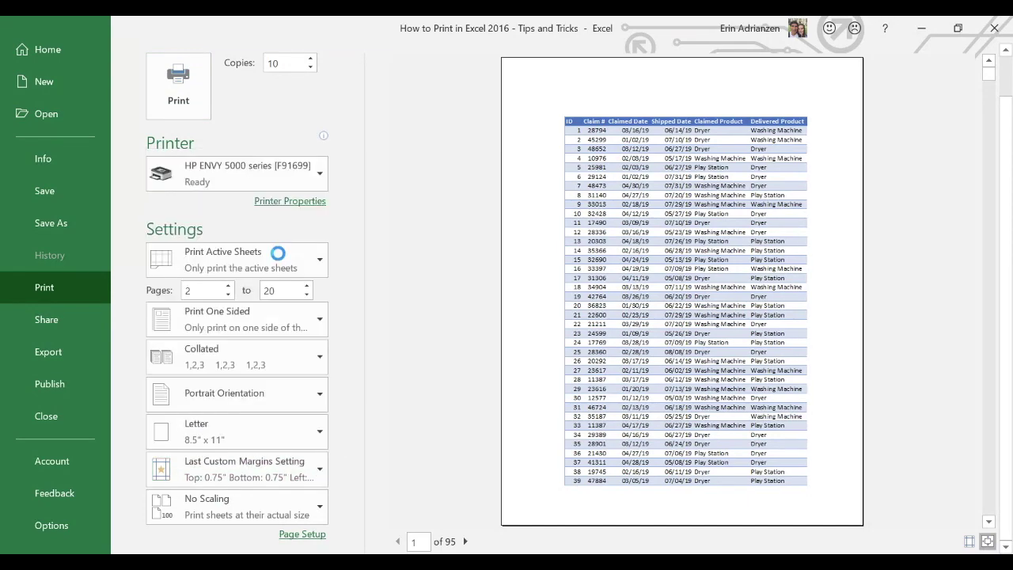
{"action": "left_click", "coordinate": [312, 467]}
{"action": "left_click", "coordinate": [272, 331]}
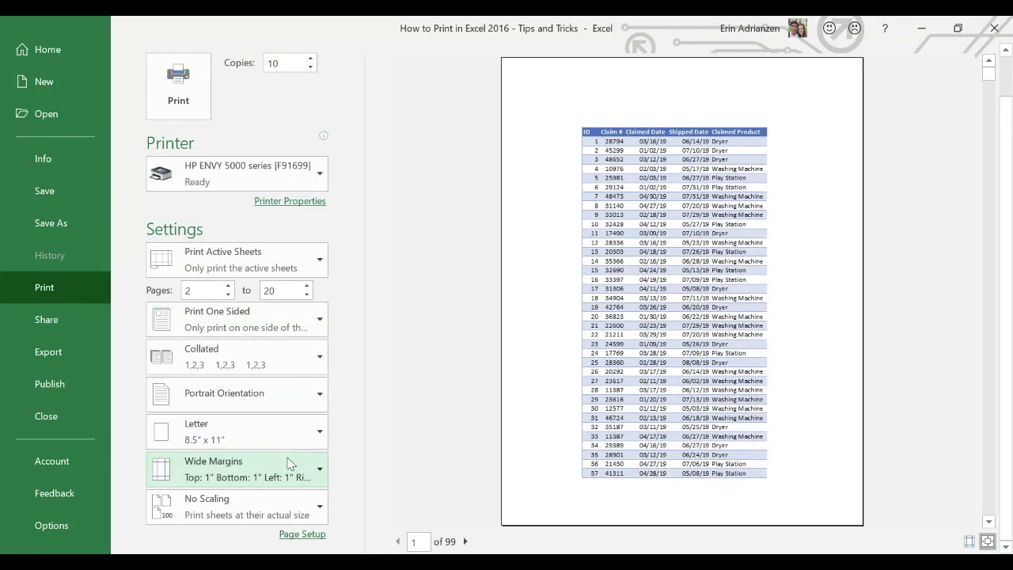
{"action": "left_click", "coordinate": [319, 472]}
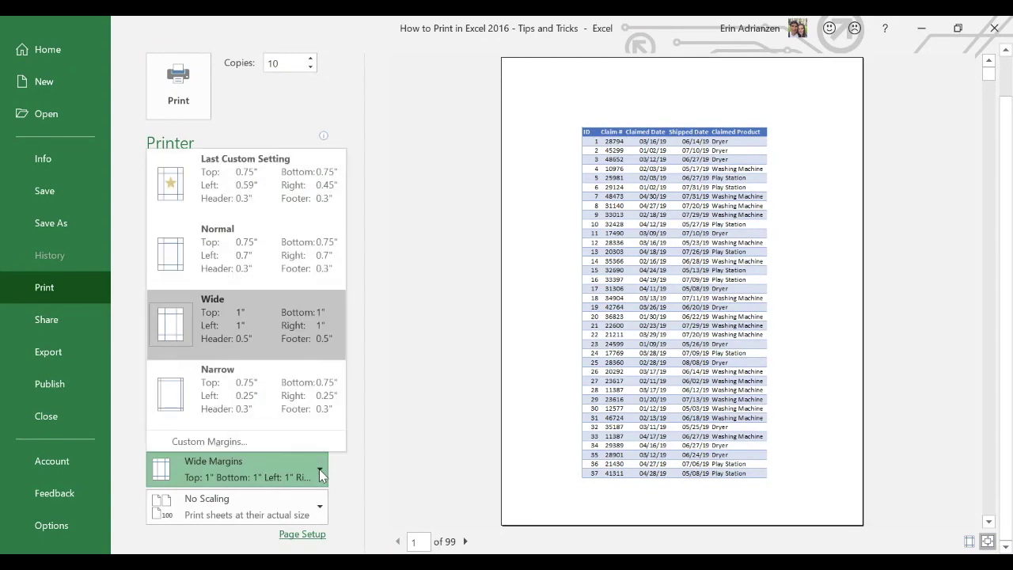
{"action": "left_click", "coordinate": [275, 381]}
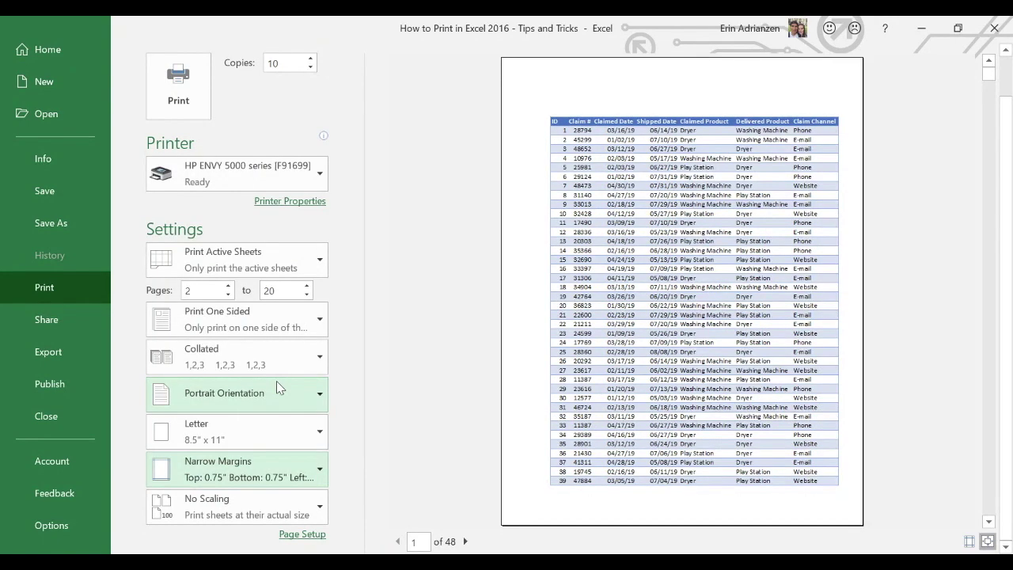
{"action": "left_click", "coordinate": [320, 472]}
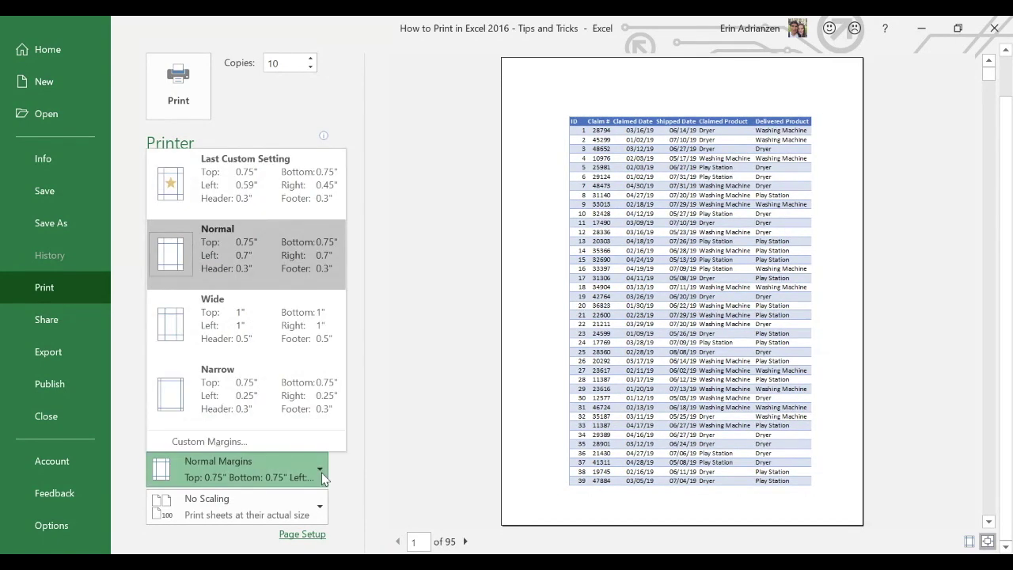
- Select the Normal margins for the claims table and close its print preview
{"action": "left_click", "coordinate": [257, 259]}
{"action": "scroll", "coordinate": [434, 441], "scroll_direction": "up", "scroll_amount": 1}
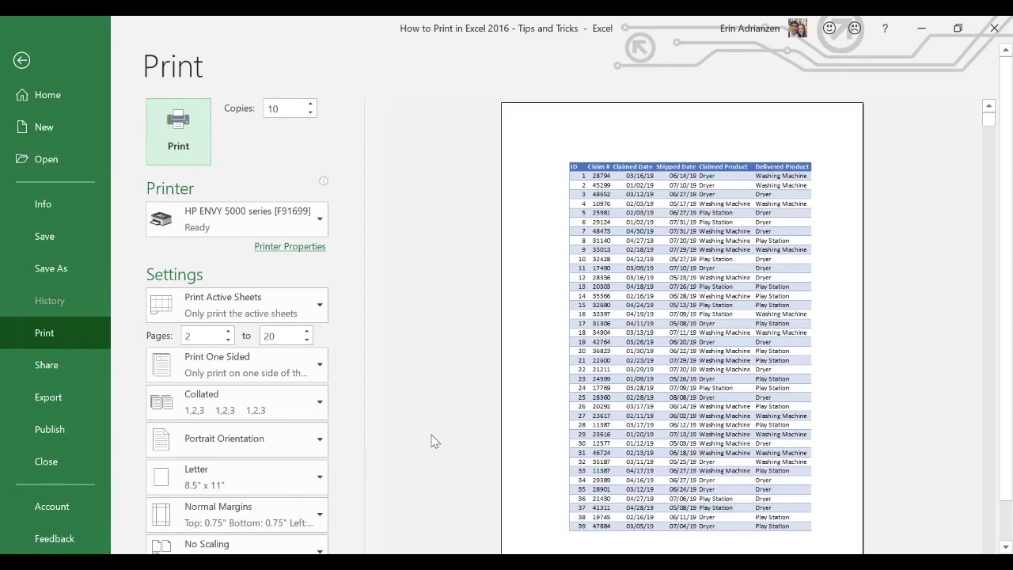
{"action": "key", "text": "Escape"}
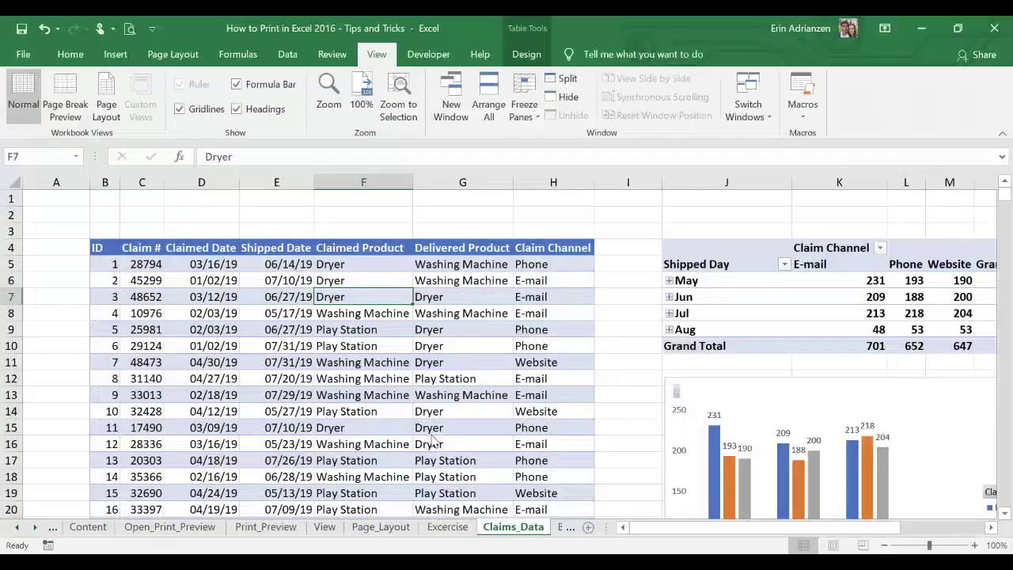
- Review the scaling options in the Print_Preview sheet's print preview and return to the sheet without choosing one
{"action": "left_click", "coordinate": [266, 528]}
{"action": "key", "text": "ctrl+p"}
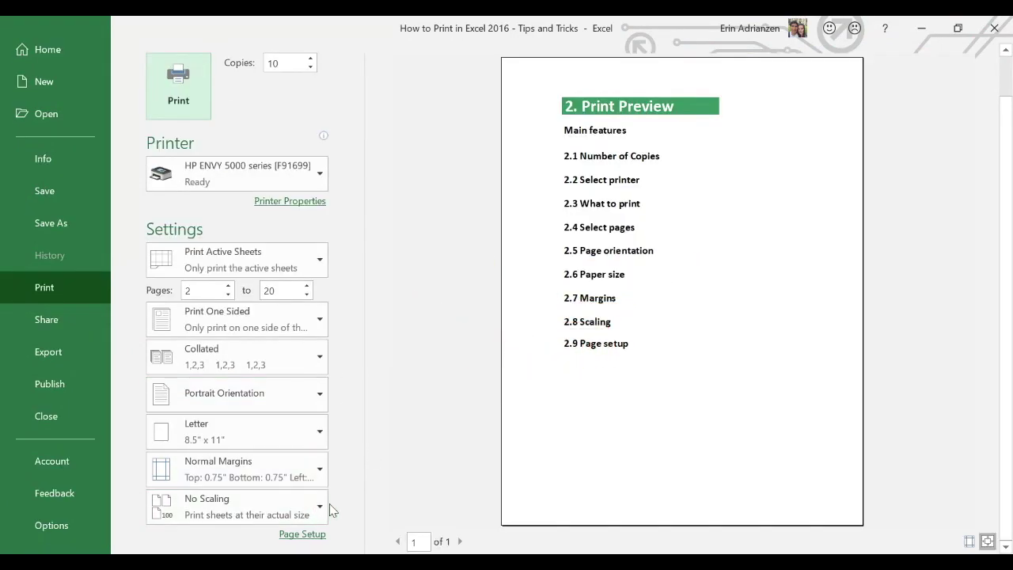
{"action": "left_click", "coordinate": [323, 508]}
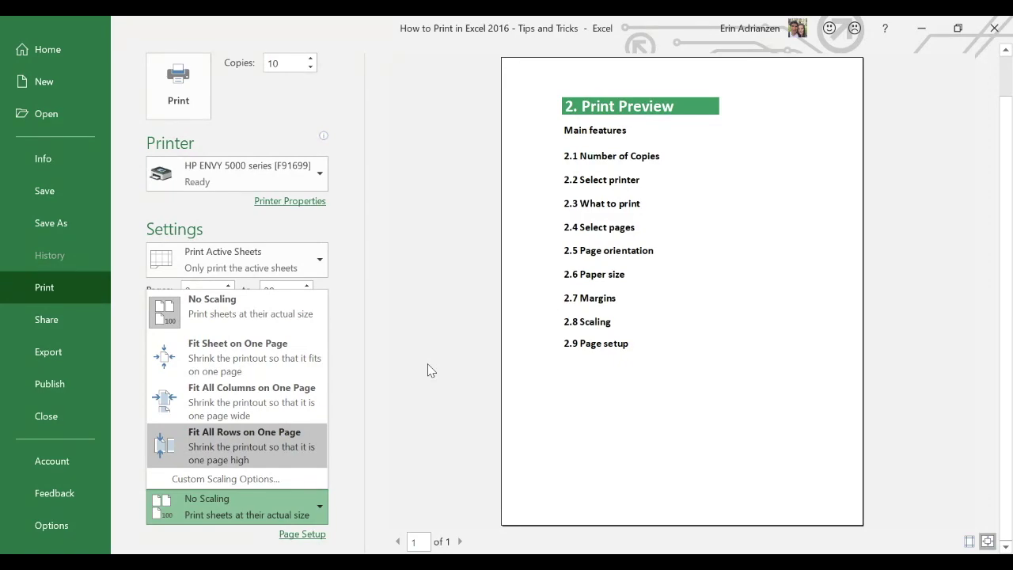
{"action": "key", "text": "Escape"}
{"action": "key", "text": "Escape"}
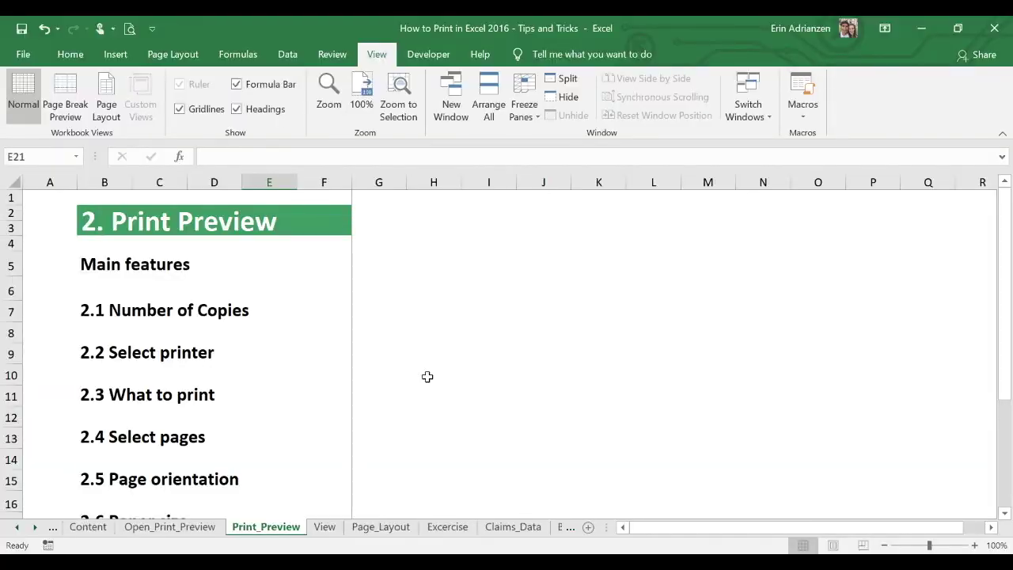
- Open the Claims_Data sheet's print preview and set the scaling to Fit Sheet on One Page
{"action": "left_click", "coordinate": [508, 531]}
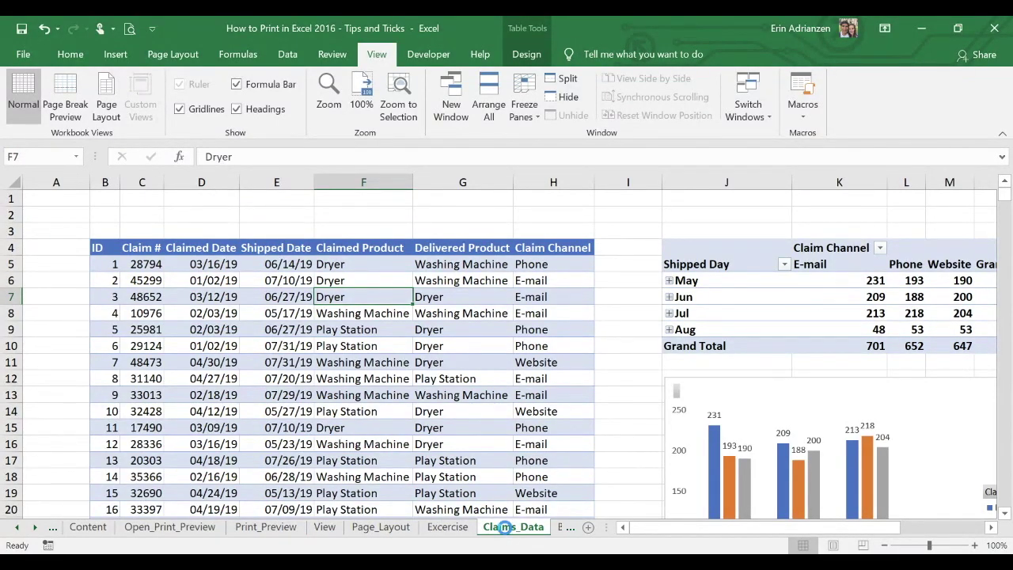
{"action": "key", "text": "ctrl+p"}
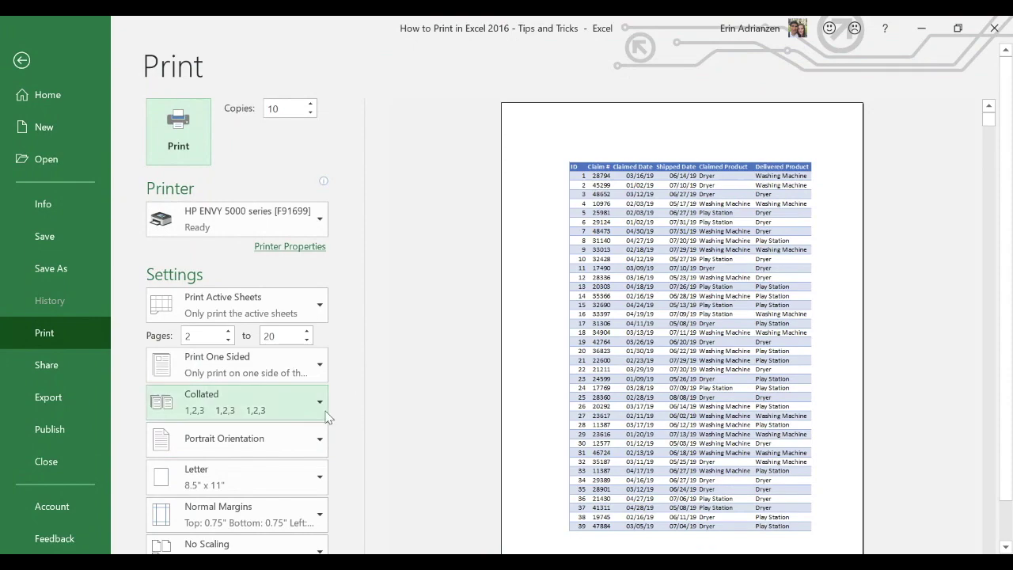
{"action": "scroll", "coordinate": [290, 475], "scroll_direction": "down", "scroll_amount": 1}
{"action": "left_click", "coordinate": [314, 518]}
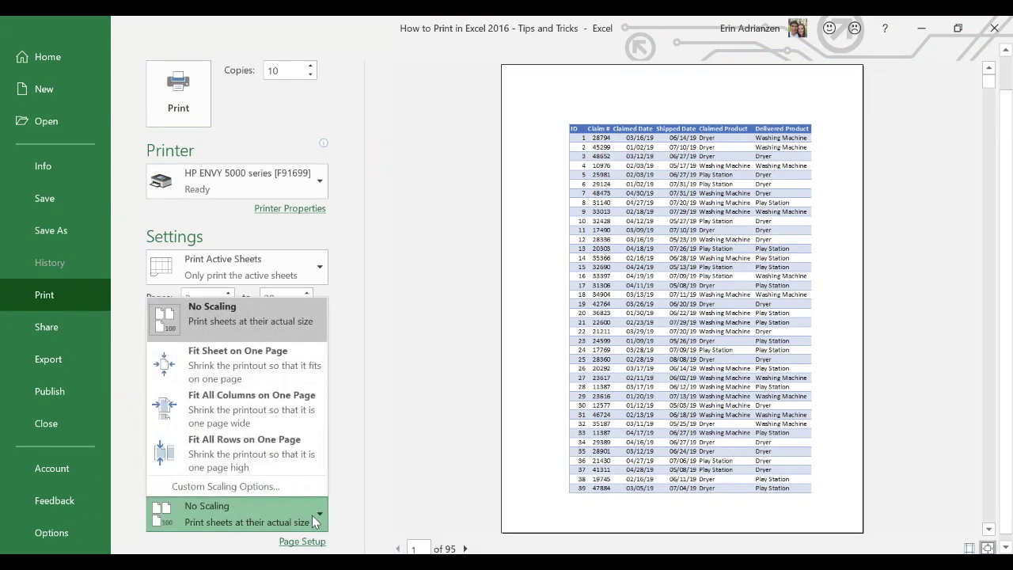
{"action": "left_click", "coordinate": [257, 362]}
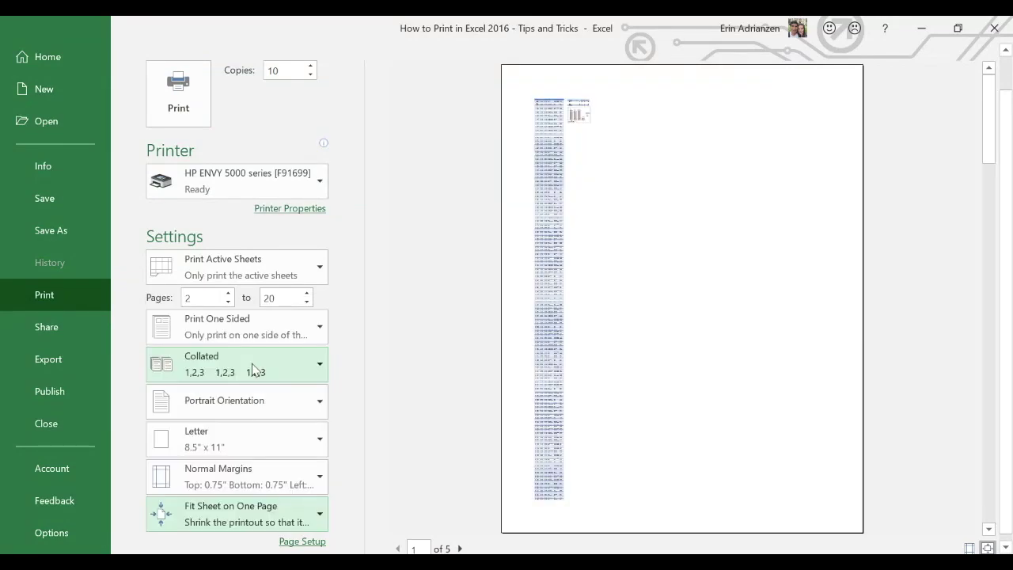
- Try the Fit All Columns on One Page and Fit All Rows on One Page scaling options on the claims table
{"action": "left_click", "coordinate": [309, 509]}
{"action": "left_click", "coordinate": [288, 405]}
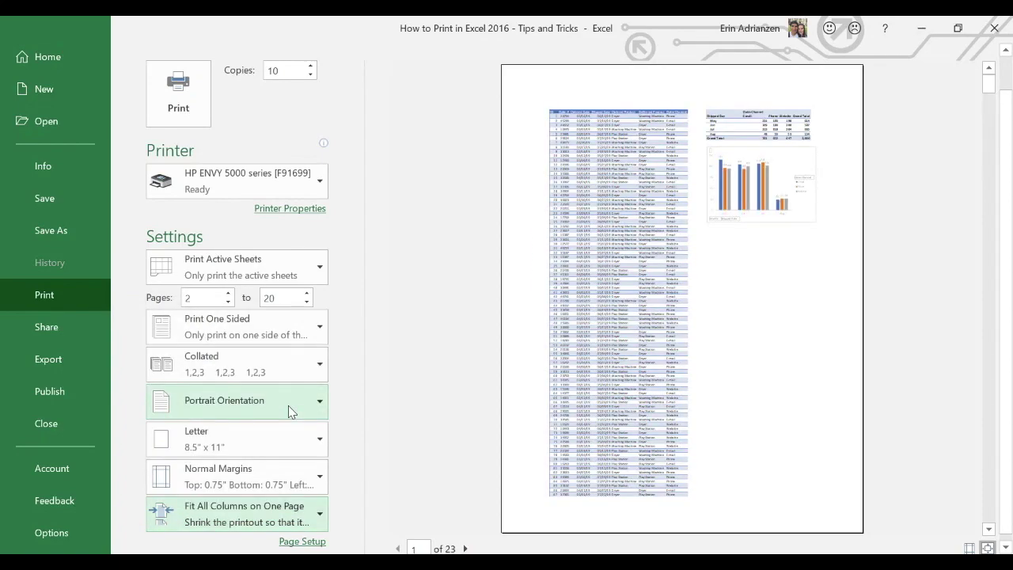
{"action": "left_click", "coordinate": [302, 521]}
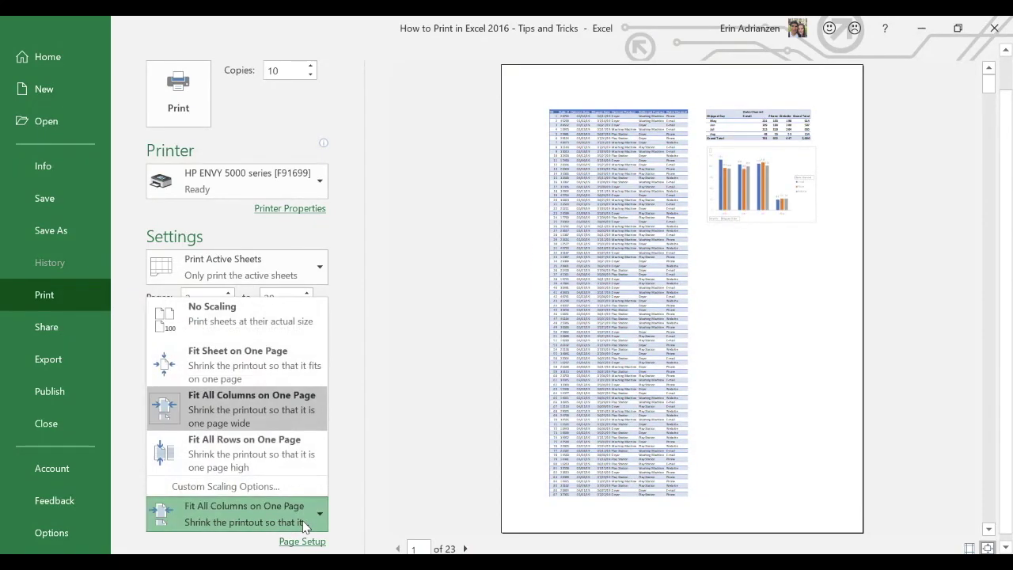
{"action": "left_click", "coordinate": [276, 467]}
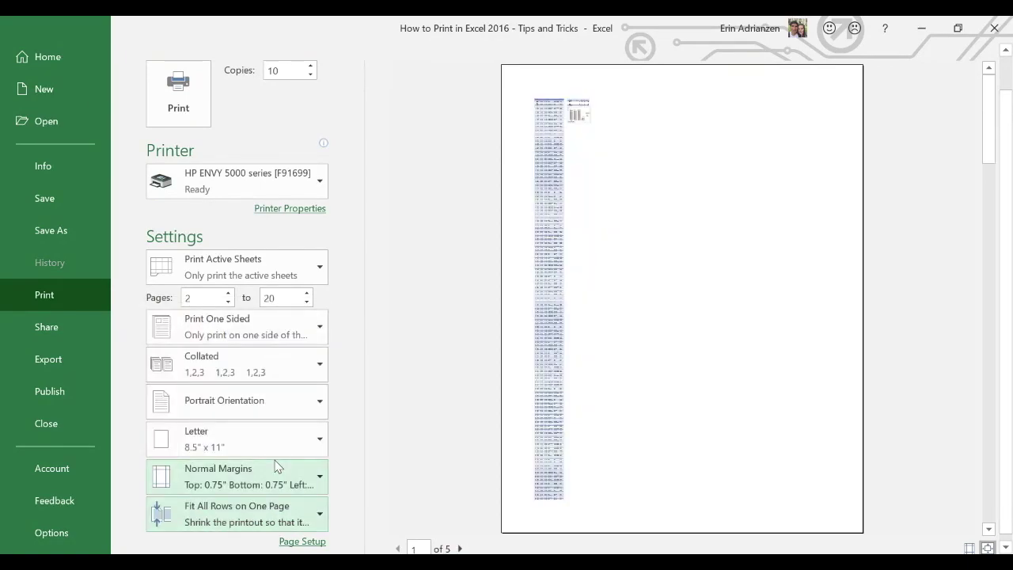
- Set the claims table's scaling back to No Scaling and close the print preview
{"action": "left_click", "coordinate": [308, 517]}
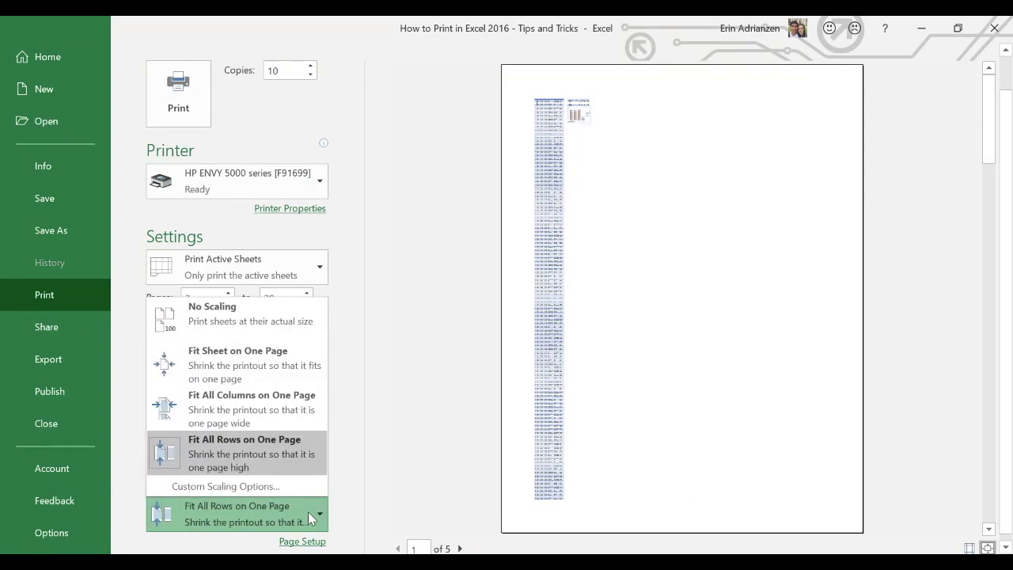
{"action": "left_click", "coordinate": [238, 315]}
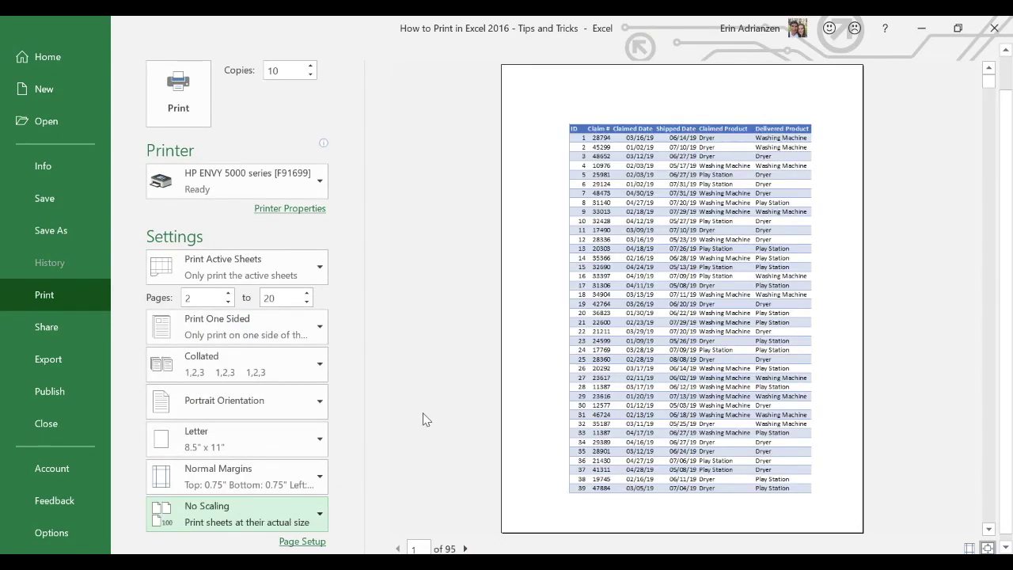
{"action": "key", "text": "Escape"}
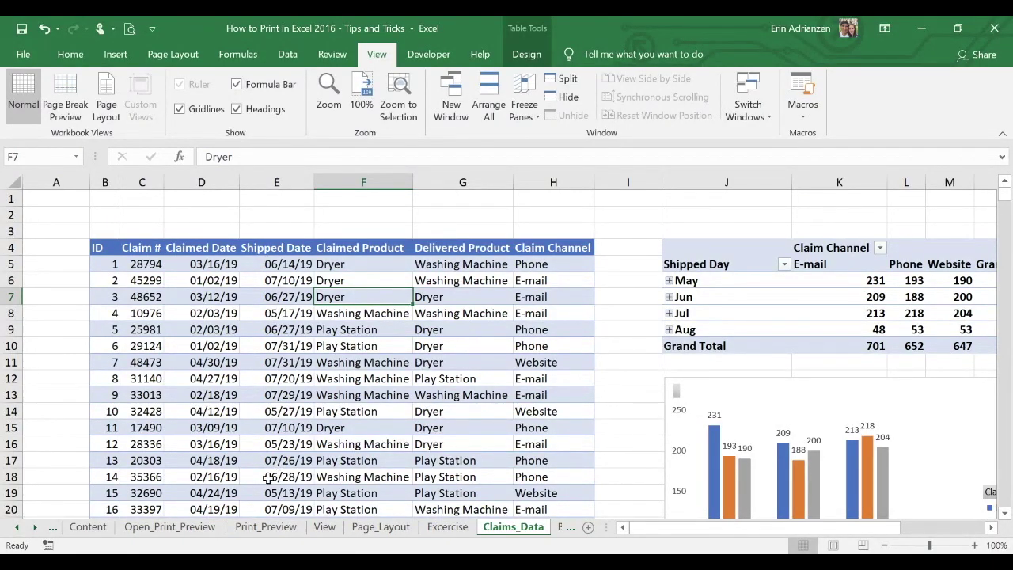
- Open the Print_Preview sheet's print preview and examine the page options in its Page Setup dialog
{"action": "left_click", "coordinate": [273, 528]}
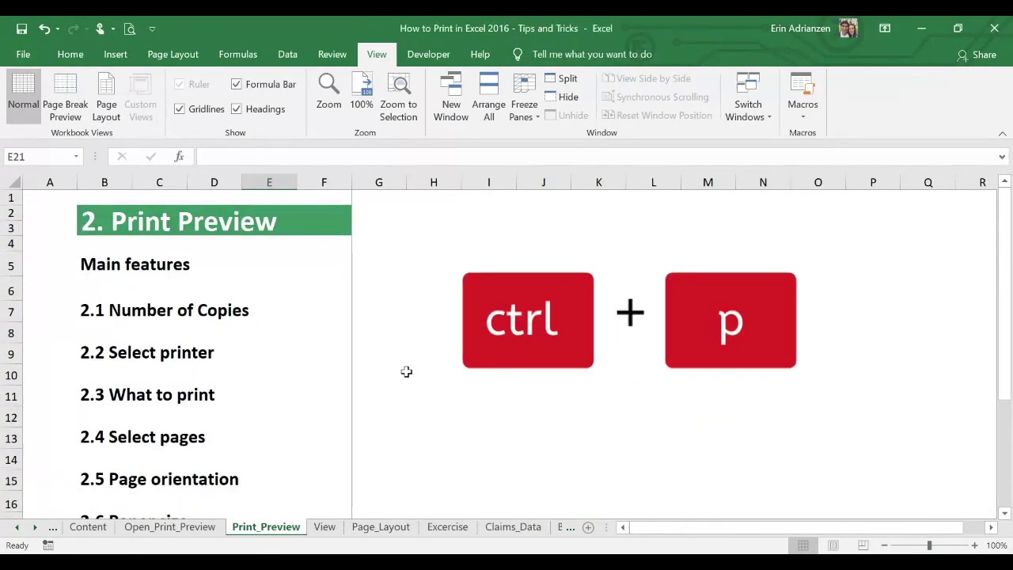
{"action": "key", "text": "ctrl+p"}
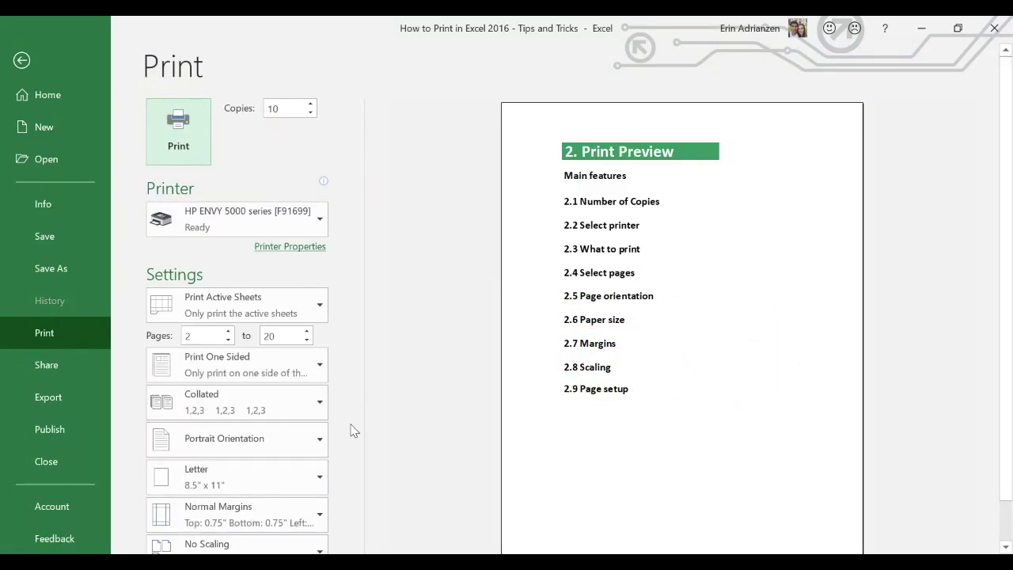
{"action": "scroll", "coordinate": [351, 430], "scroll_direction": "down", "scroll_amount": 1}
{"action": "left_click", "coordinate": [301, 534]}
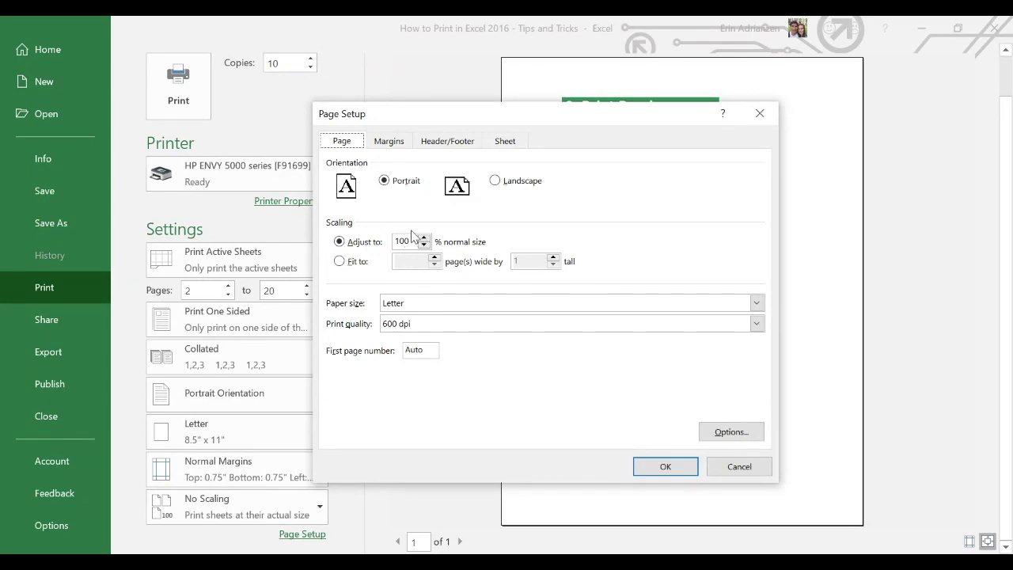
- Try centering the printout horizontally and vertically on the page in the margin settings, and clear both options again
{"action": "left_click", "coordinate": [391, 143]}
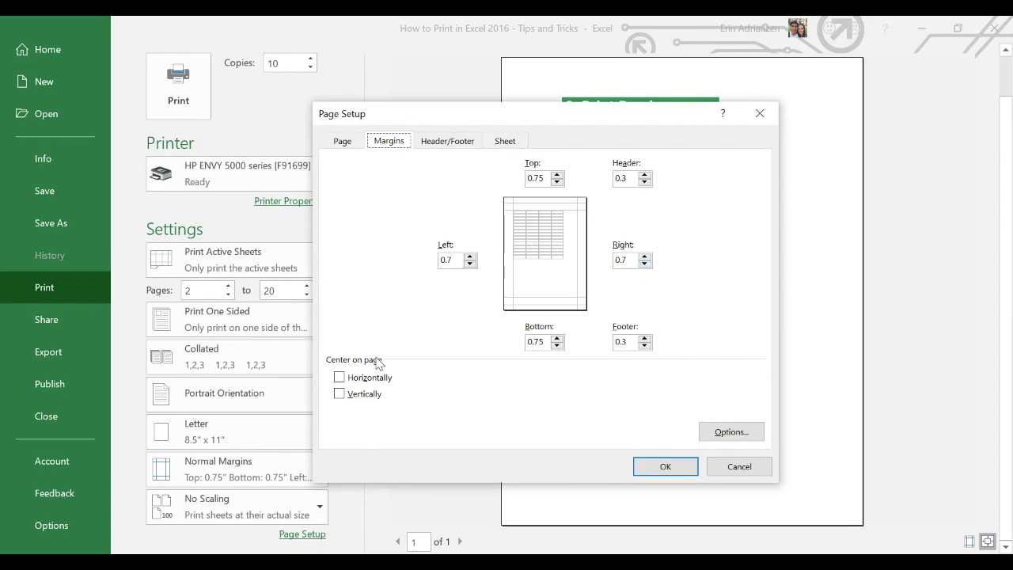
{"action": "left_click", "coordinate": [340, 376]}
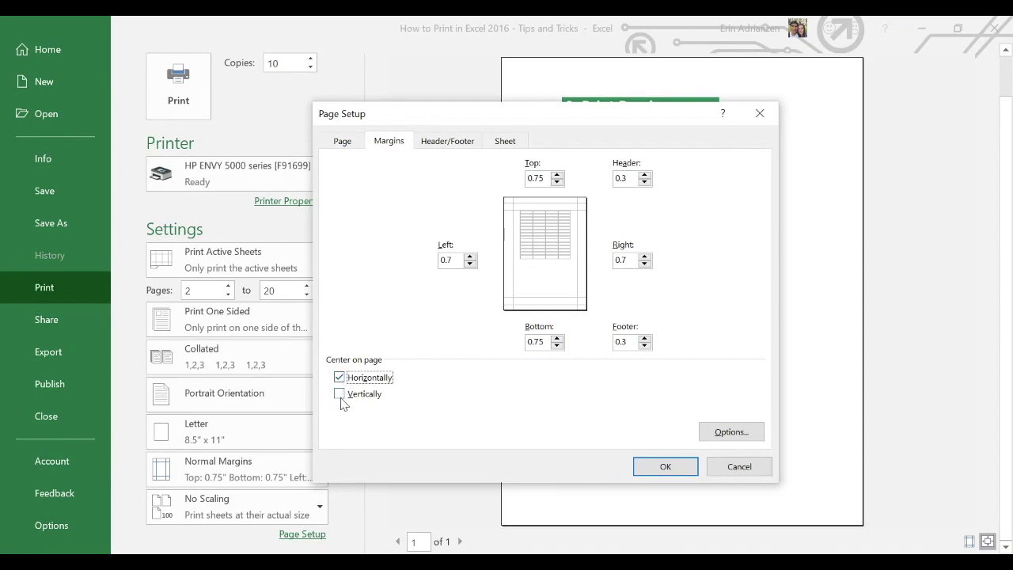
{"action": "left_click", "coordinate": [341, 400]}
{"action": "left_click", "coordinate": [341, 398]}
{"action": "left_click", "coordinate": [341, 380]}
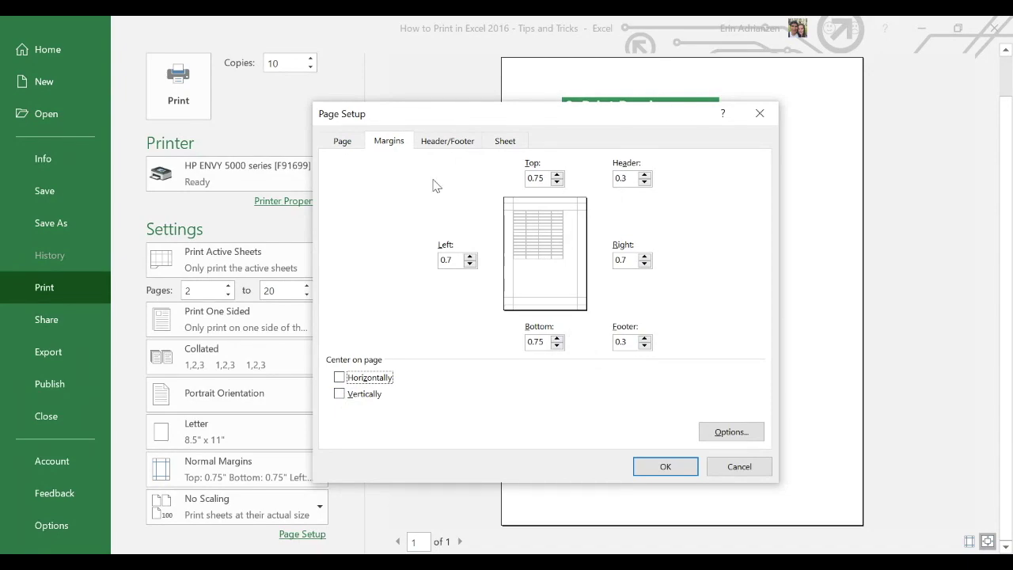
- Review the header/footer and sheet settings in Page Setup and cancel the dialog
{"action": "left_click", "coordinate": [449, 144]}
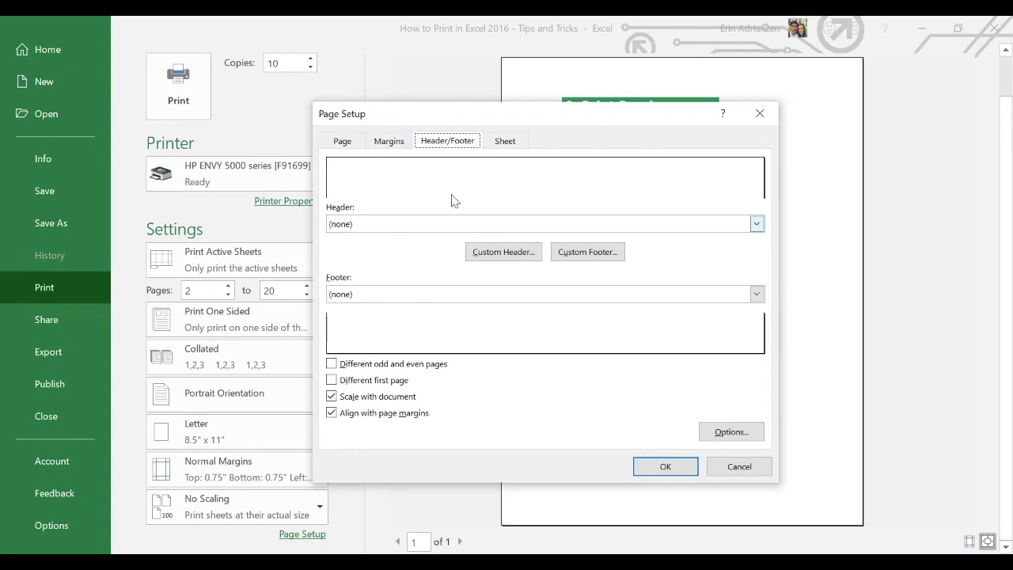
{"action": "left_click", "coordinate": [509, 142]}
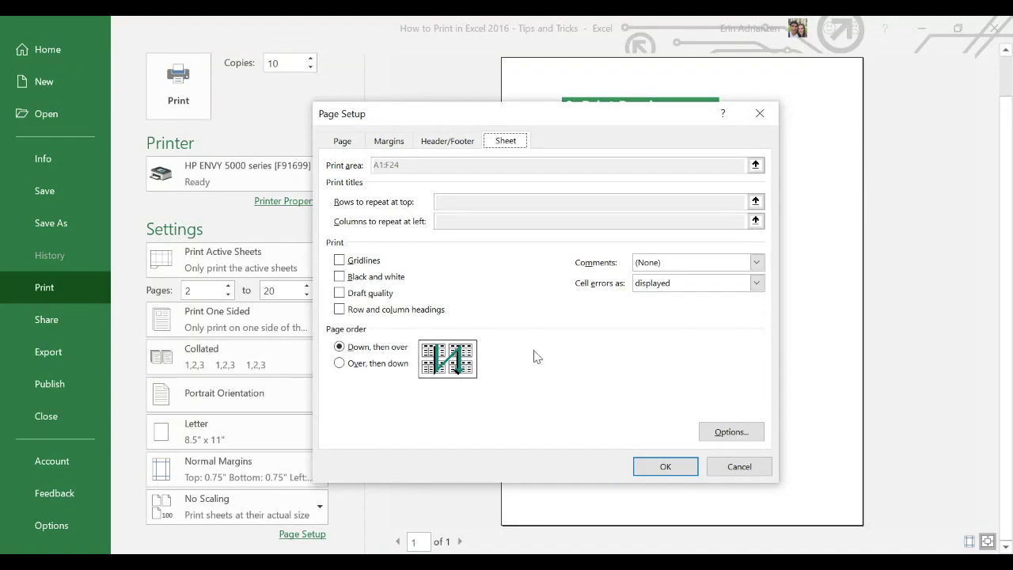
{"action": "left_click", "coordinate": [738, 467]}
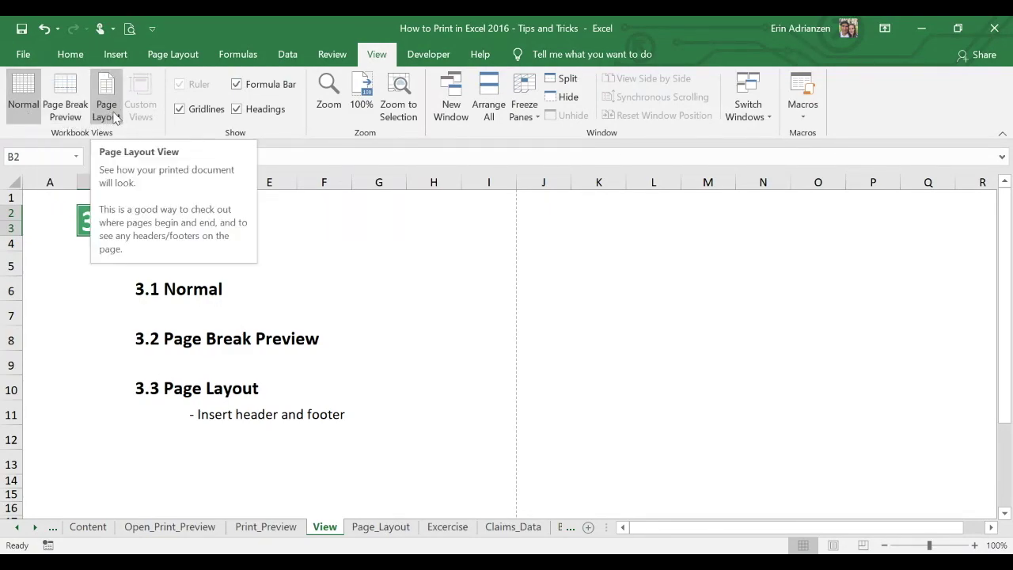
- Show the Claims_Data sheet in Page Break Preview and switch it to Page Layout view to inspect its pages
{"action": "left_click", "coordinate": [501, 530]}
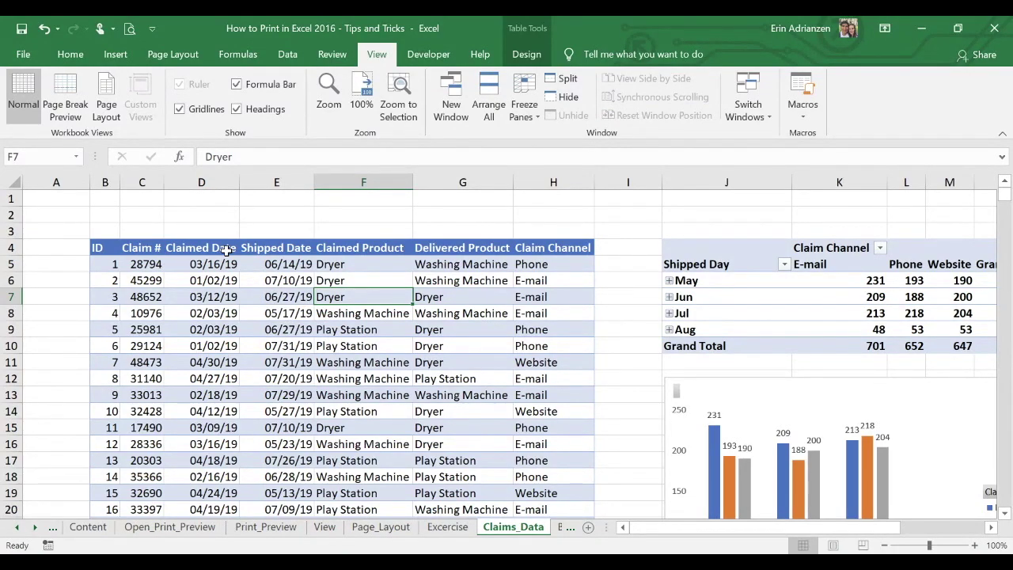
{"action": "left_click", "coordinate": [80, 89]}
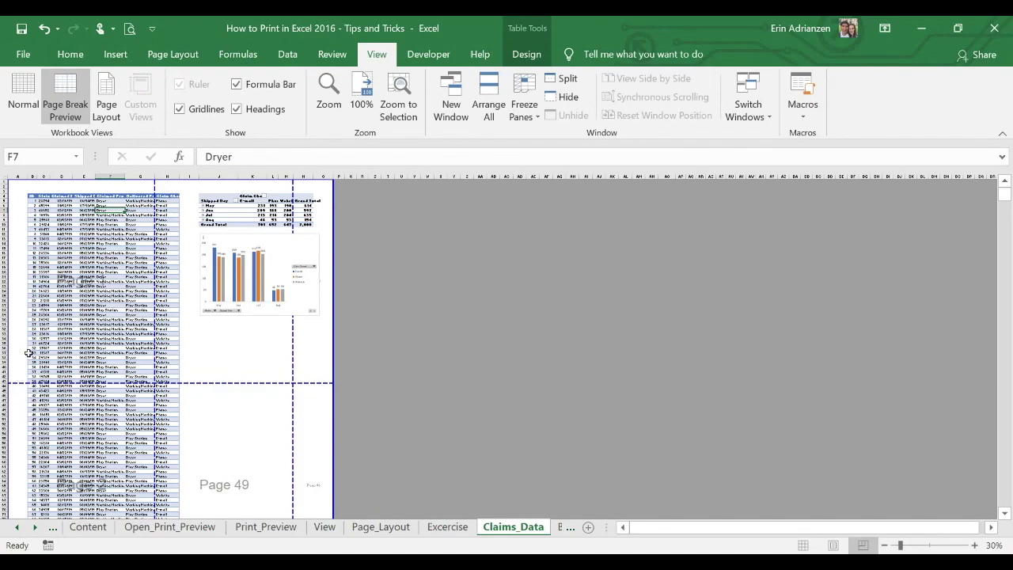
{"action": "left_click", "coordinate": [107, 96]}
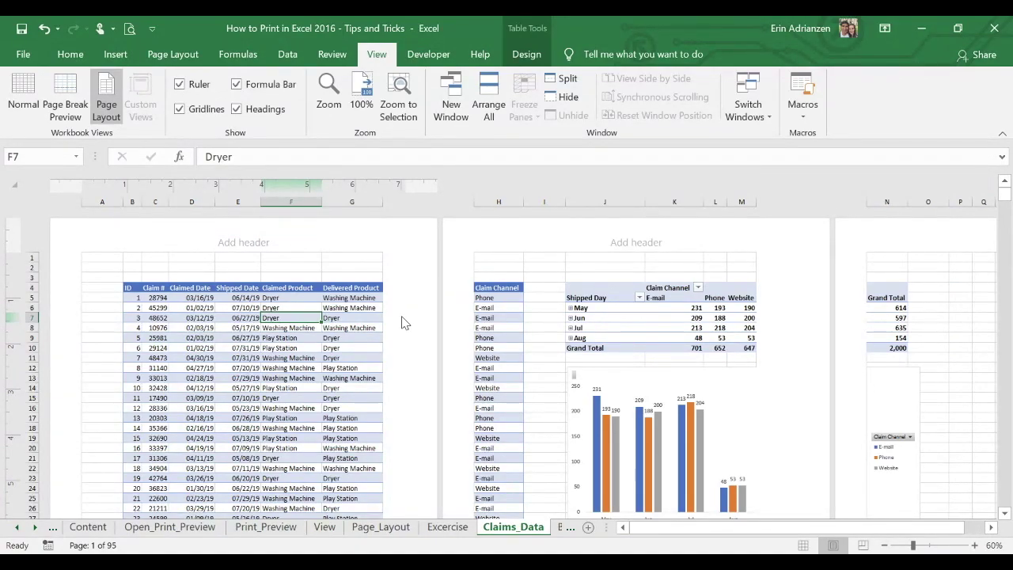
{"action": "left_click", "coordinate": [885, 545]}
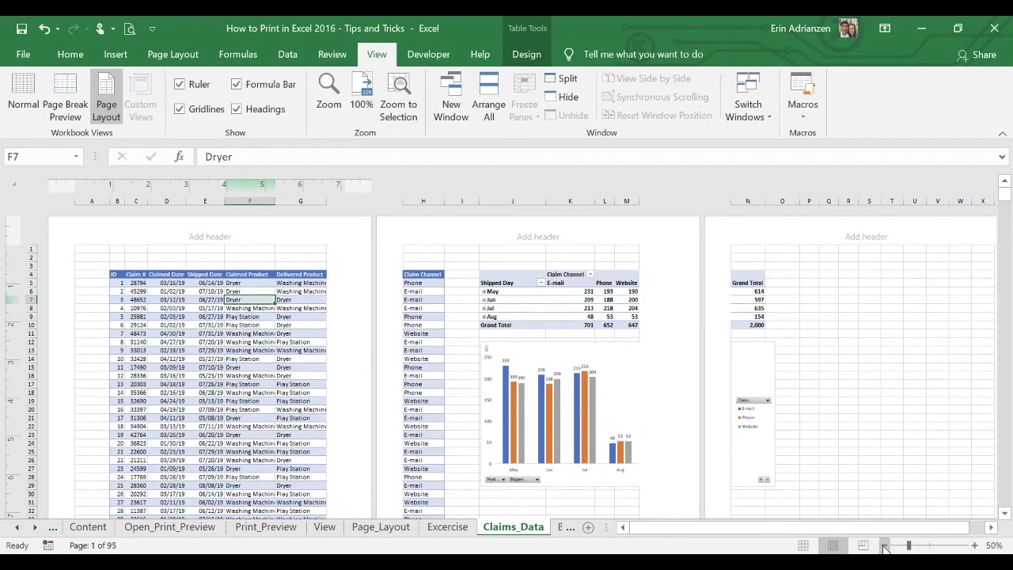
{"action": "left_click", "coordinate": [885, 546]}
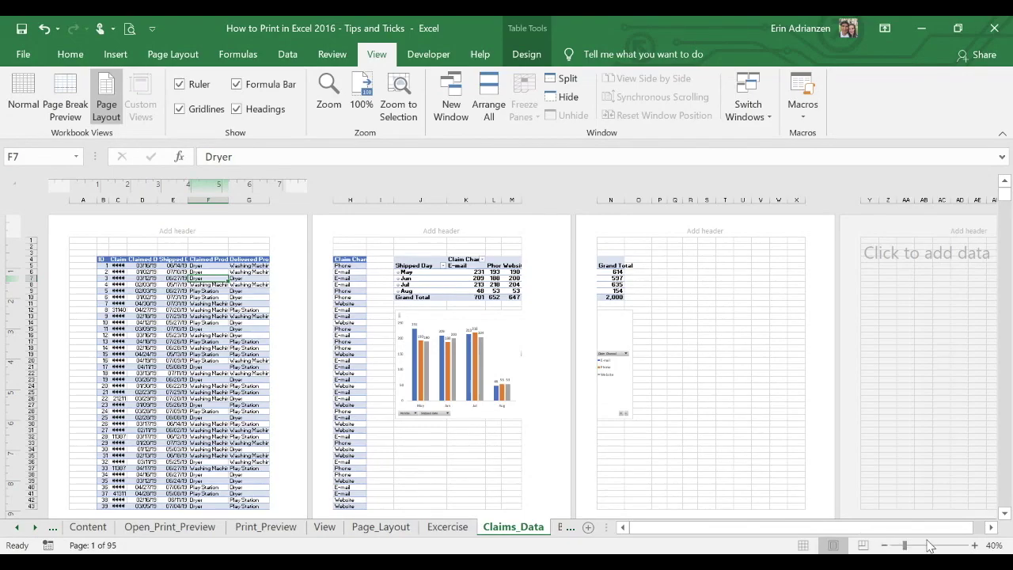
{"action": "left_click", "coordinate": [973, 545]}
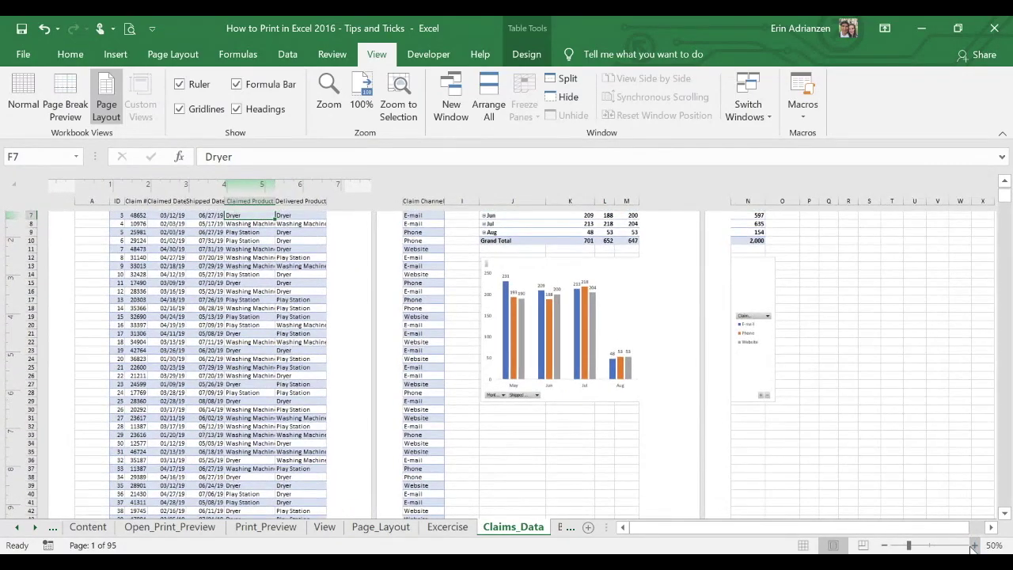
{"action": "left_click", "coordinate": [969, 545]}
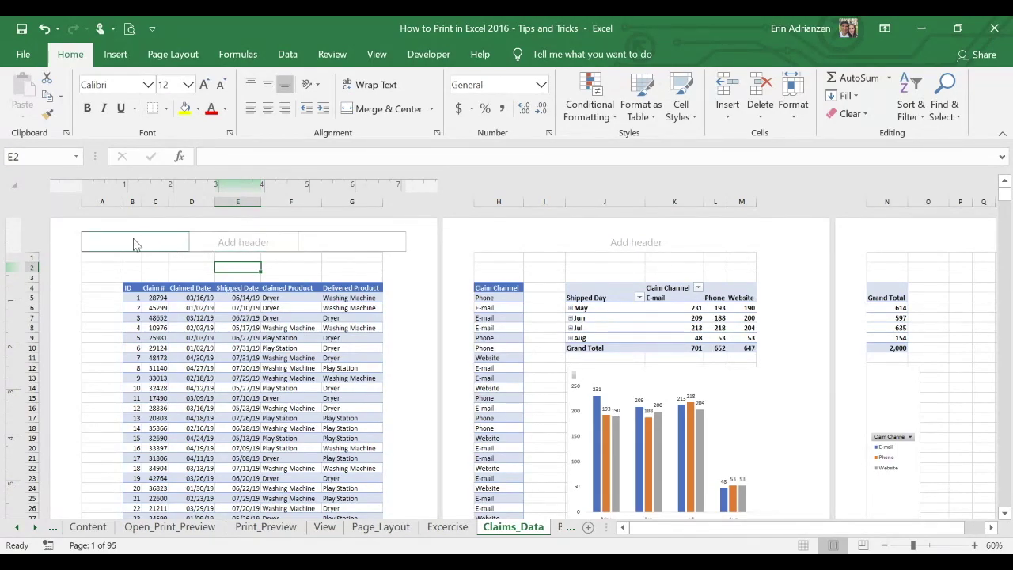
- Open the picture sources for the first page's right header section, close them without inserting anything, and go to the page's footer area
{"action": "left_click", "coordinate": [336, 244]}
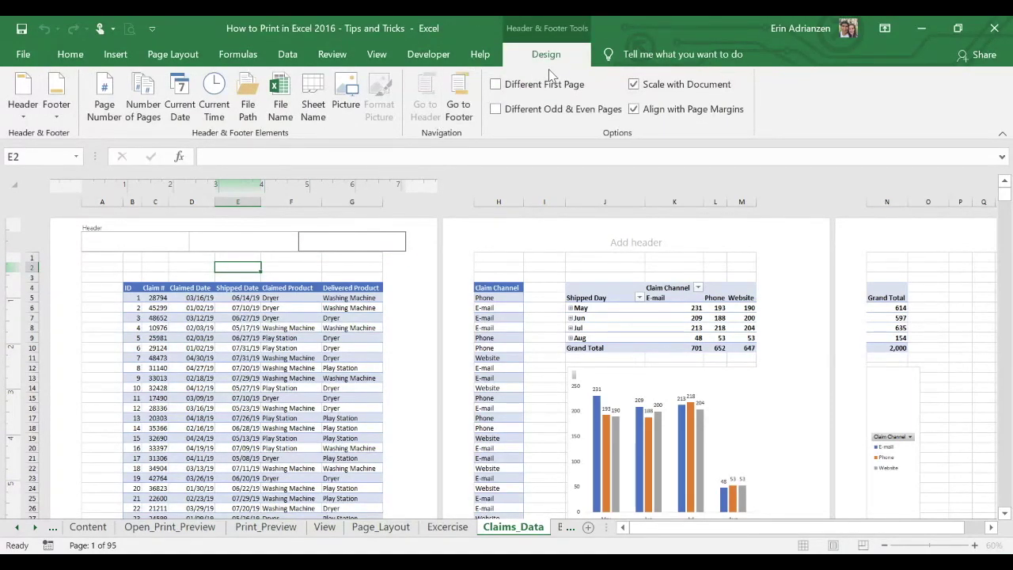
{"action": "left_click", "coordinate": [349, 103]}
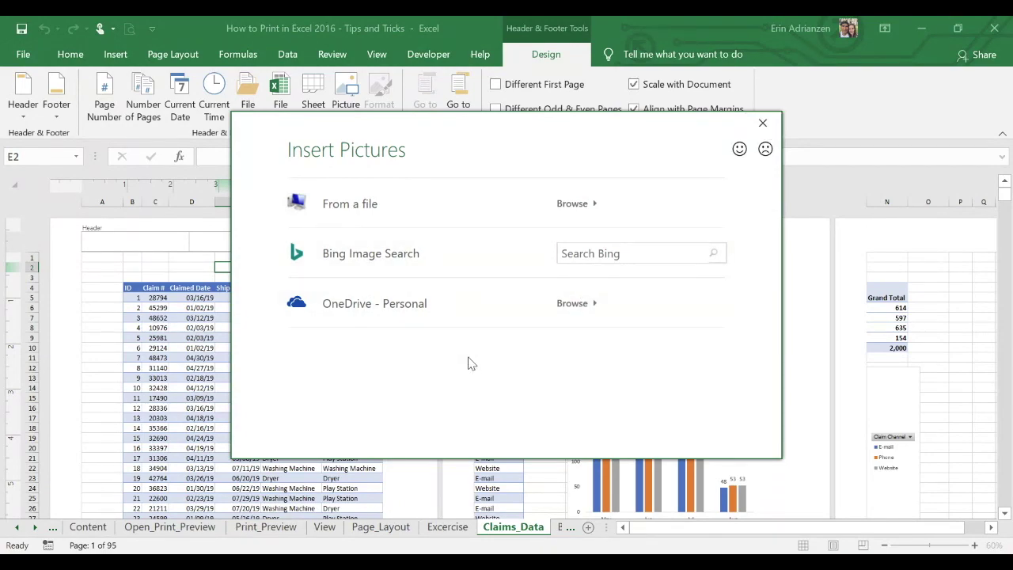
{"action": "left_click", "coordinate": [765, 125]}
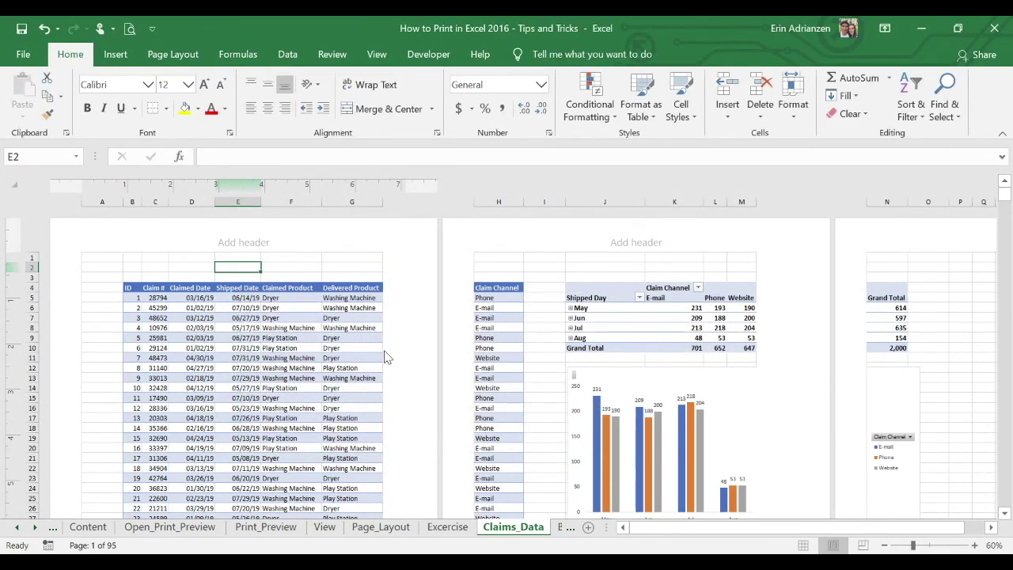
{"action": "scroll", "coordinate": [388, 358], "scroll_direction": "down", "scroll_amount": 6}
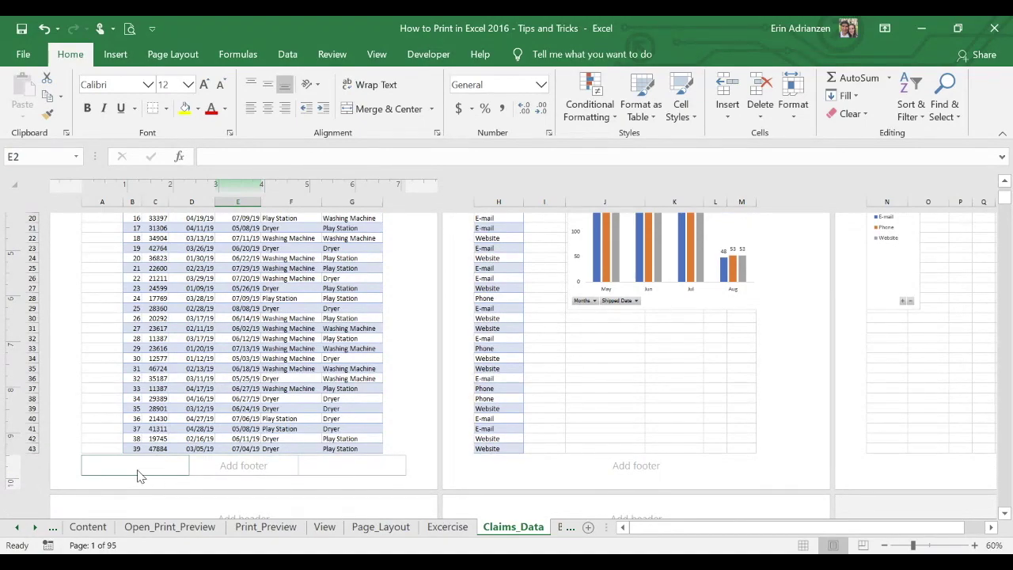
- Open the first page's center footer section, leave it empty, and return the Claims_Data sheet to Normal view
{"action": "left_click", "coordinate": [264, 473]}
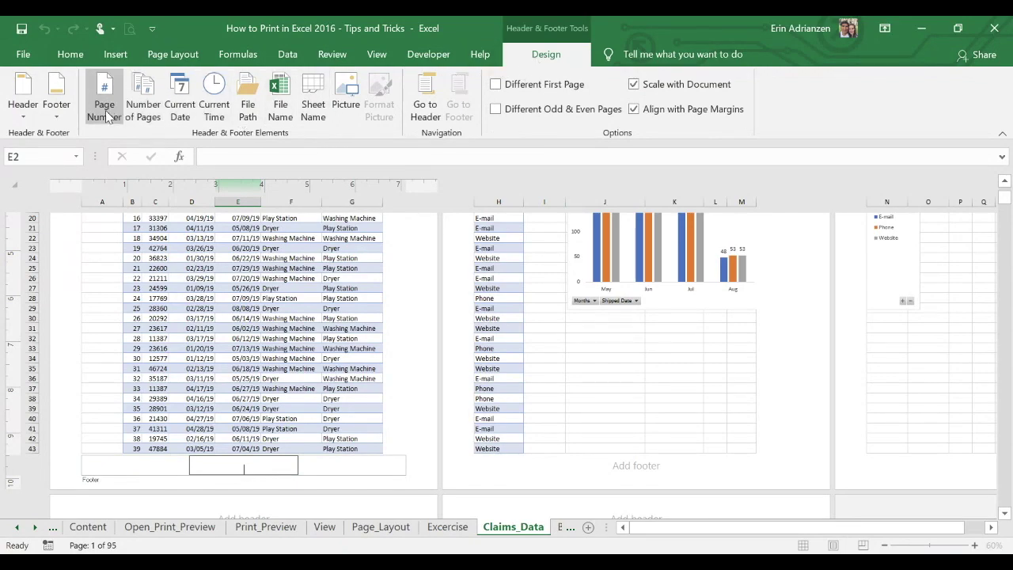
{"action": "left_click", "coordinate": [420, 372]}
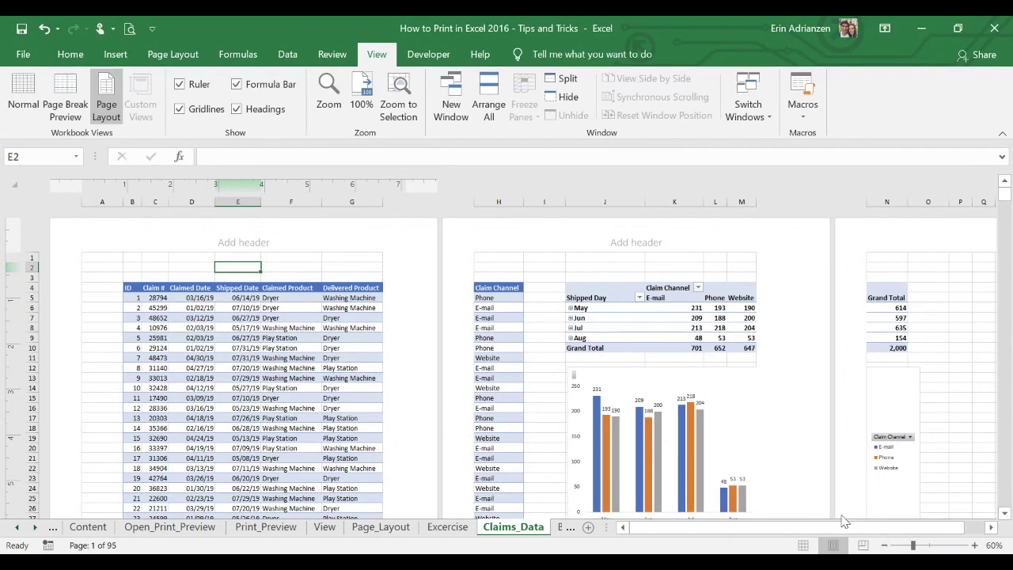
{"action": "left_click", "coordinate": [800, 546]}
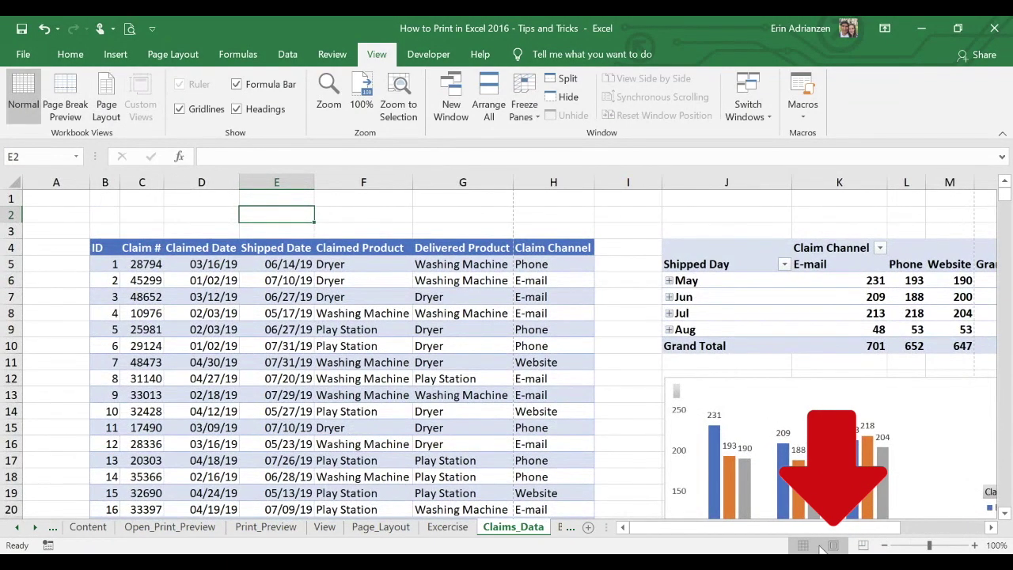
- Show Claims_Data in Page Layout view and Page Break Preview, and return it to Normal view
{"action": "left_click", "coordinate": [833, 545]}
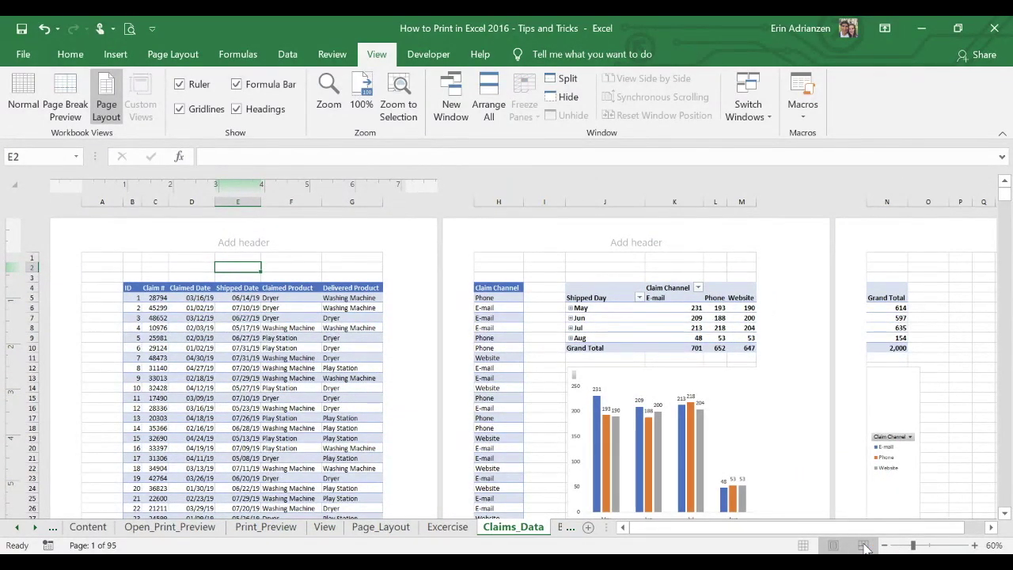
{"action": "left_click", "coordinate": [863, 546]}
{"action": "left_click", "coordinate": [803, 545]}
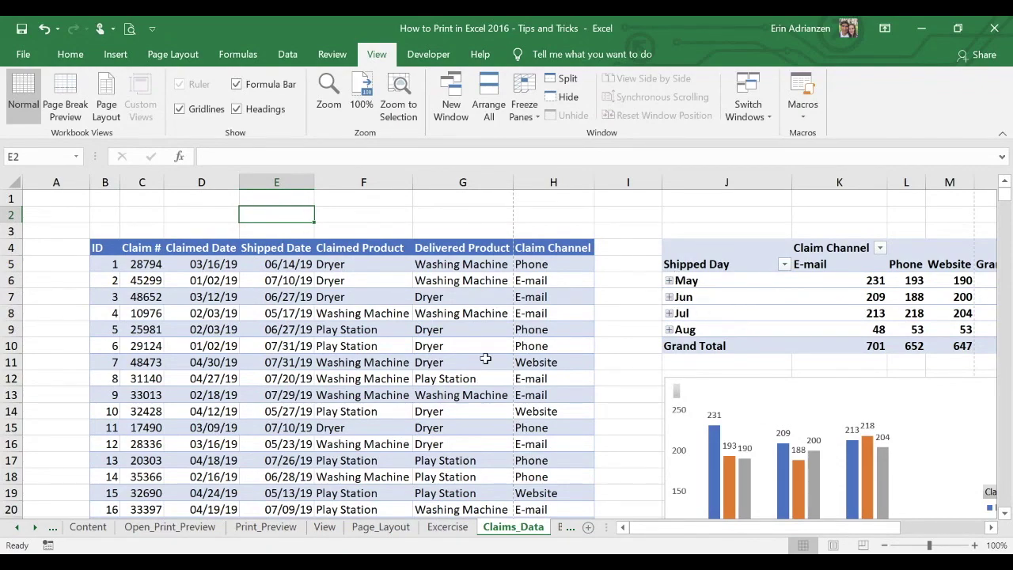
- Go through the View sheet to the Page_Layout sheet and review the page margin presets without choosing one
{"action": "left_click", "coordinate": [324, 527]}
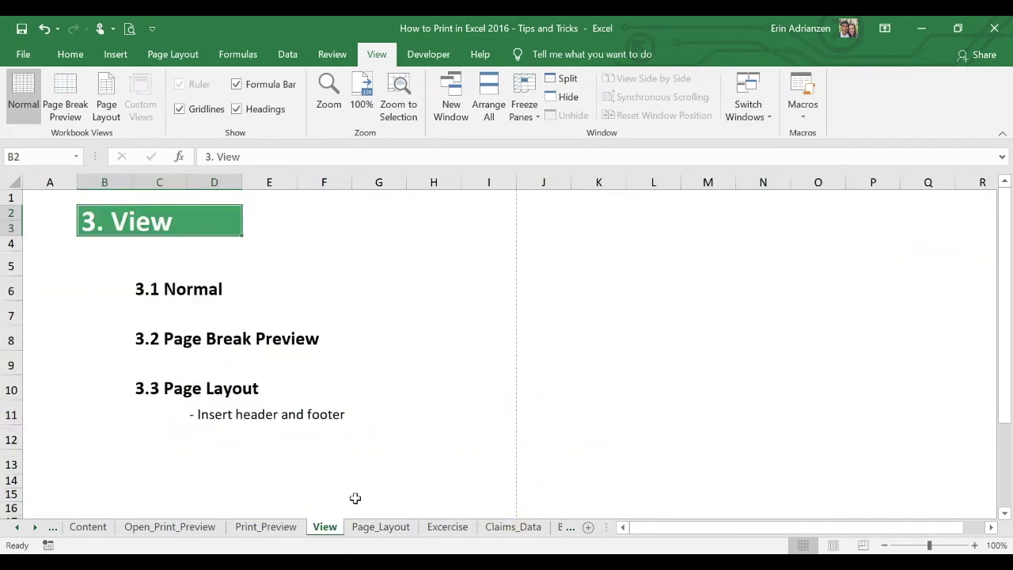
{"action": "left_click", "coordinate": [380, 527]}
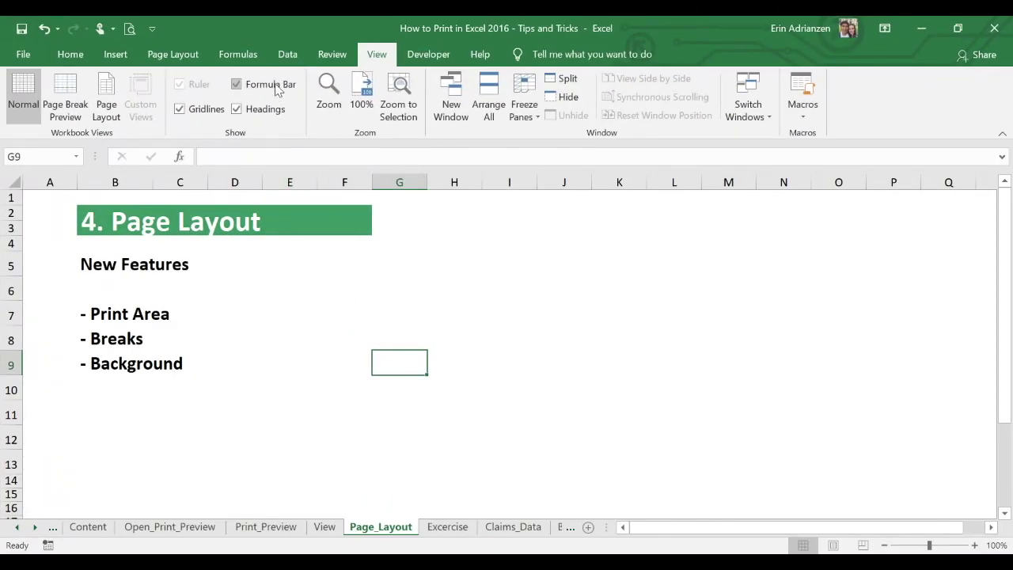
{"action": "left_click", "coordinate": [176, 55]}
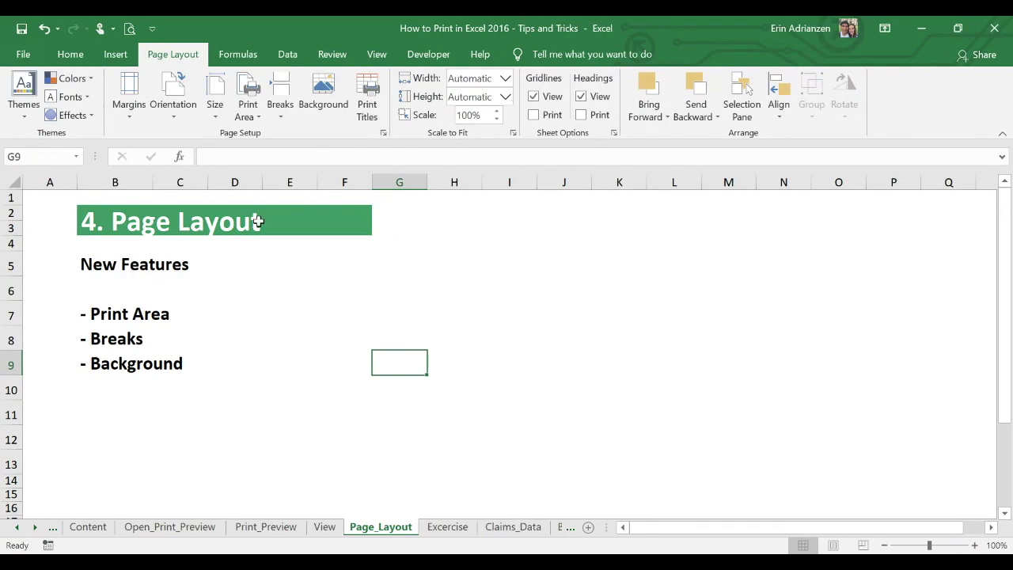
{"action": "left_click", "coordinate": [132, 118]}
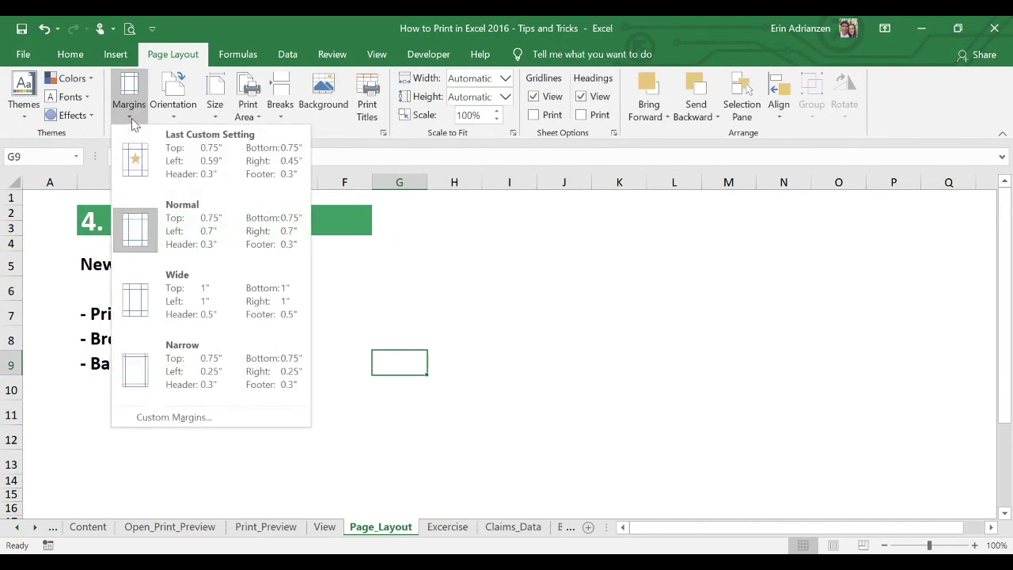
{"action": "left_click", "coordinate": [133, 123]}
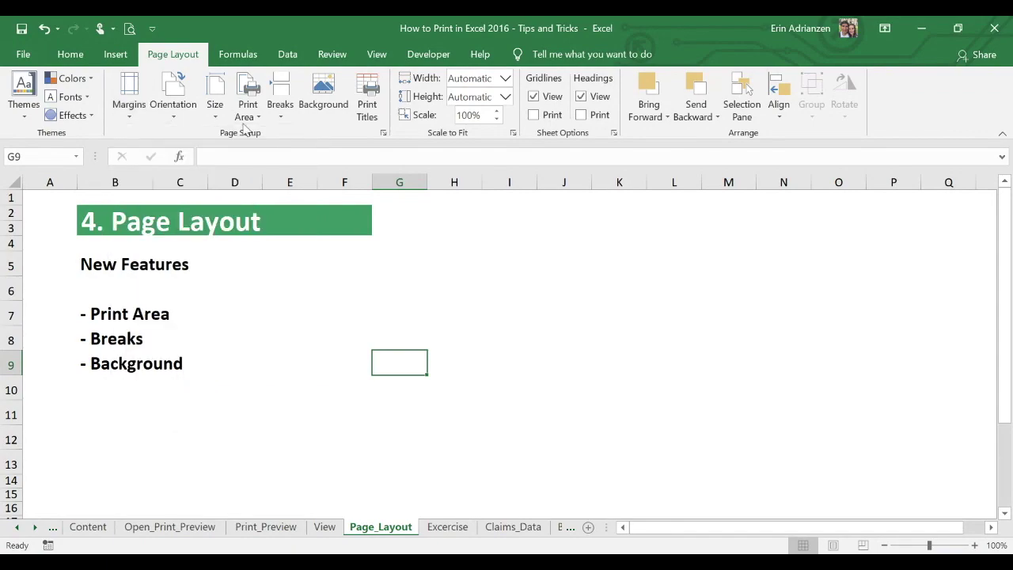
- Review the page orientation, paper size and print area options without changing any of them
{"action": "left_click", "coordinate": [180, 122]}
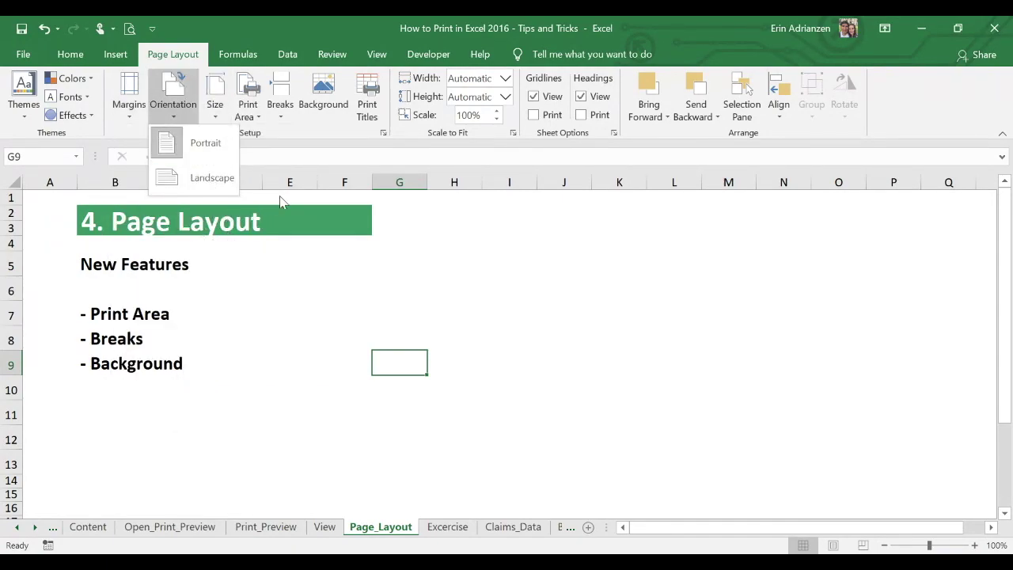
{"action": "left_click", "coordinate": [217, 119]}
{"action": "left_click", "coordinate": [217, 119]}
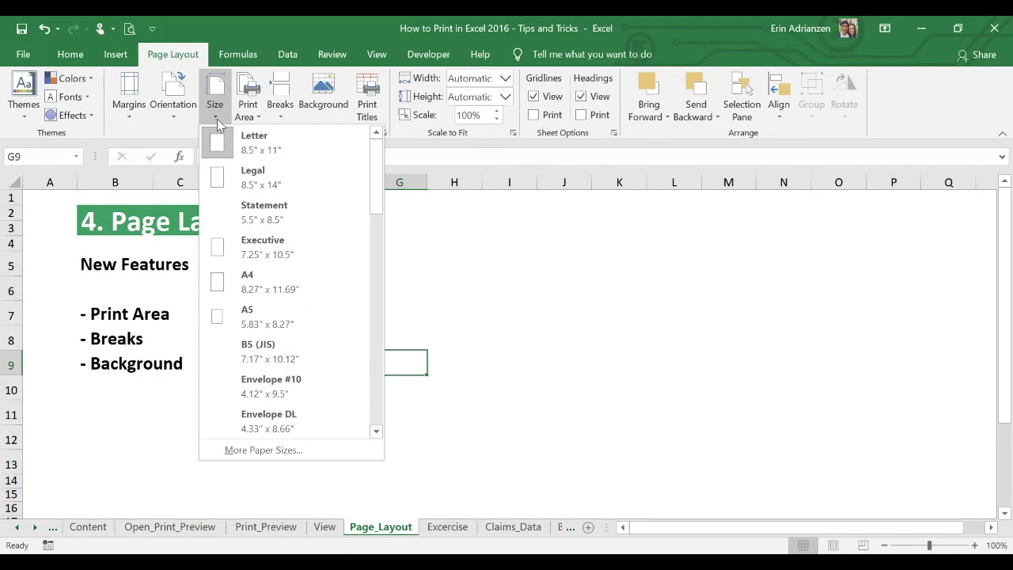
{"action": "left_click", "coordinate": [217, 119]}
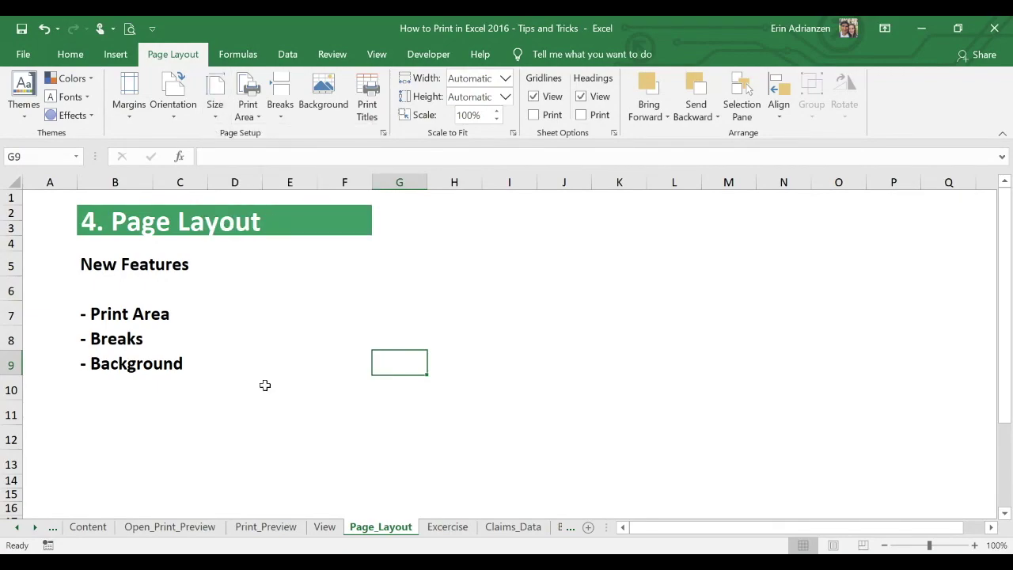
{"action": "left_click", "coordinate": [263, 119]}
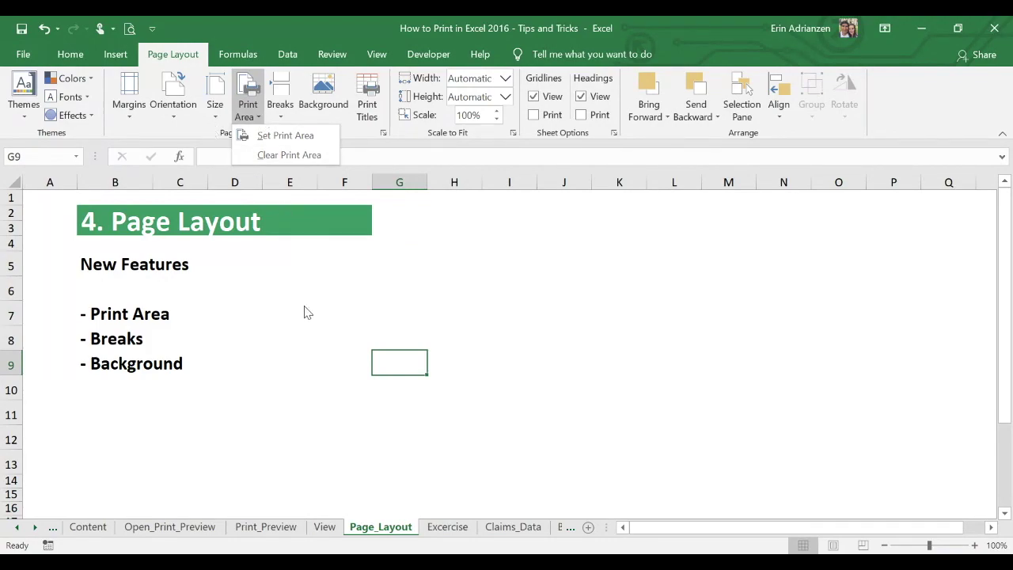
{"action": "left_click", "coordinate": [434, 354]}
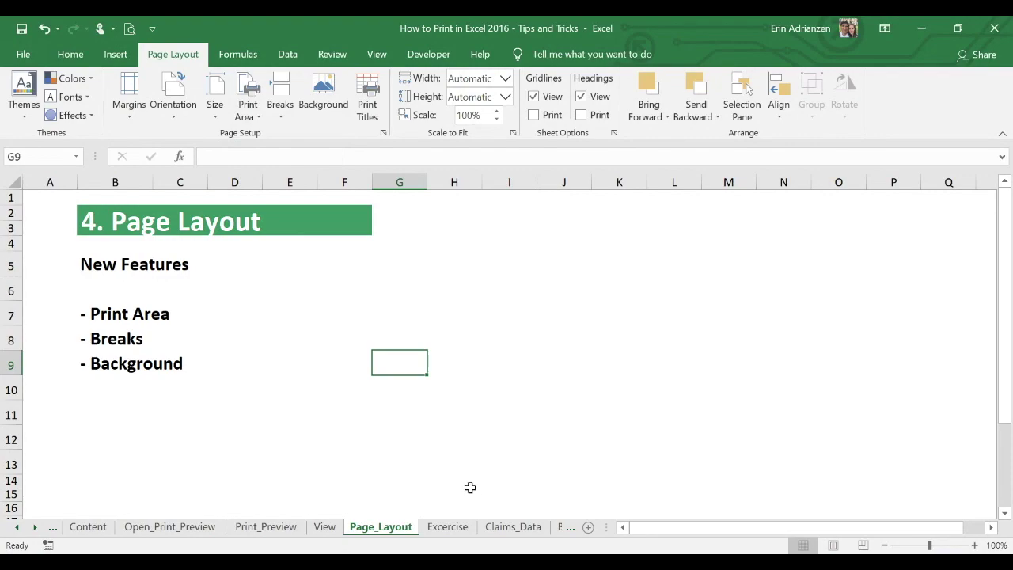
- Set cells B4:H14 of the Claims_Data sheet as the print area
{"action": "left_click", "coordinate": [503, 529]}
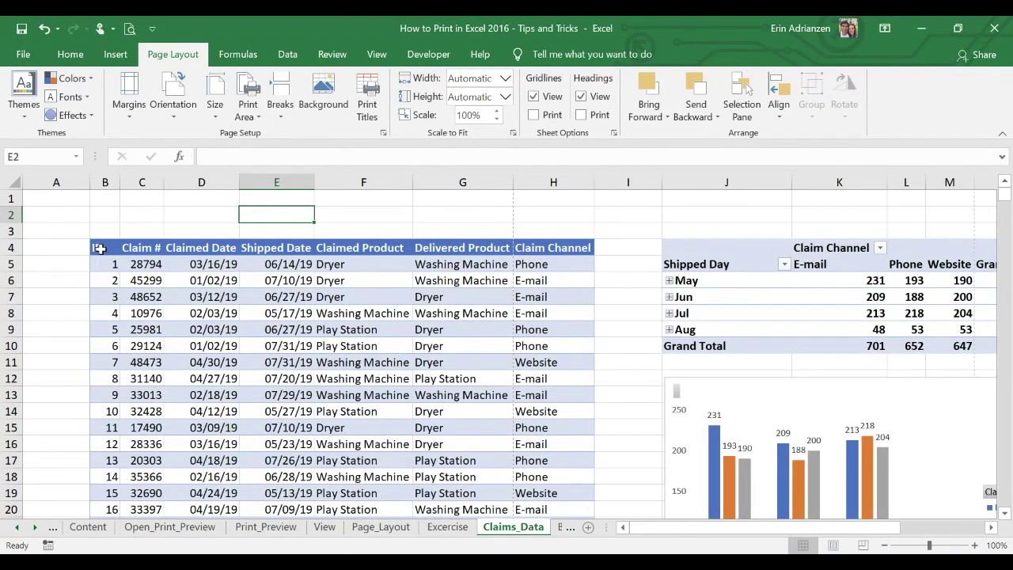
{"action": "left_click_drag", "start_coordinate": [99, 248], "coordinate": [593, 413]}
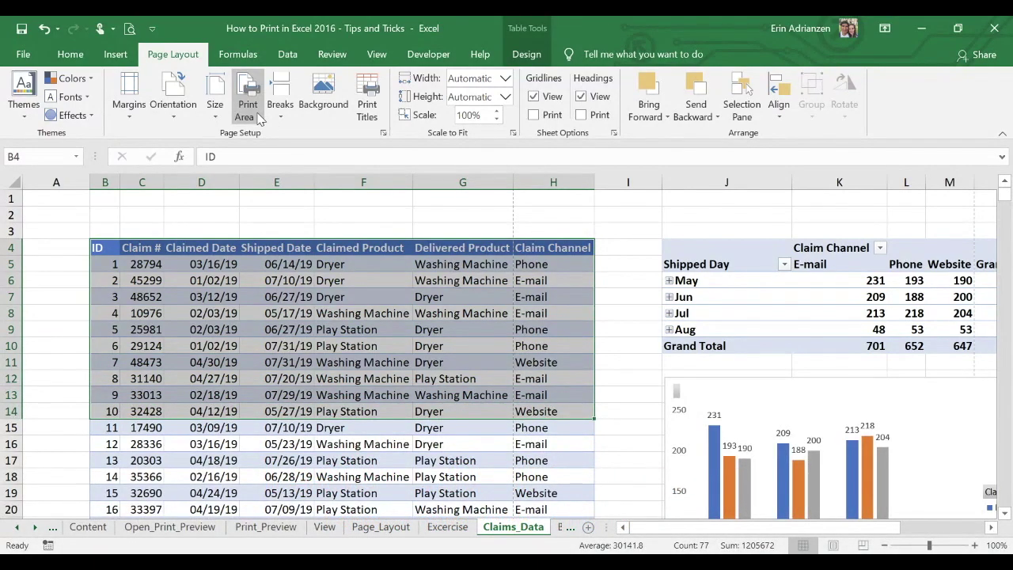
{"action": "left_click", "coordinate": [259, 117]}
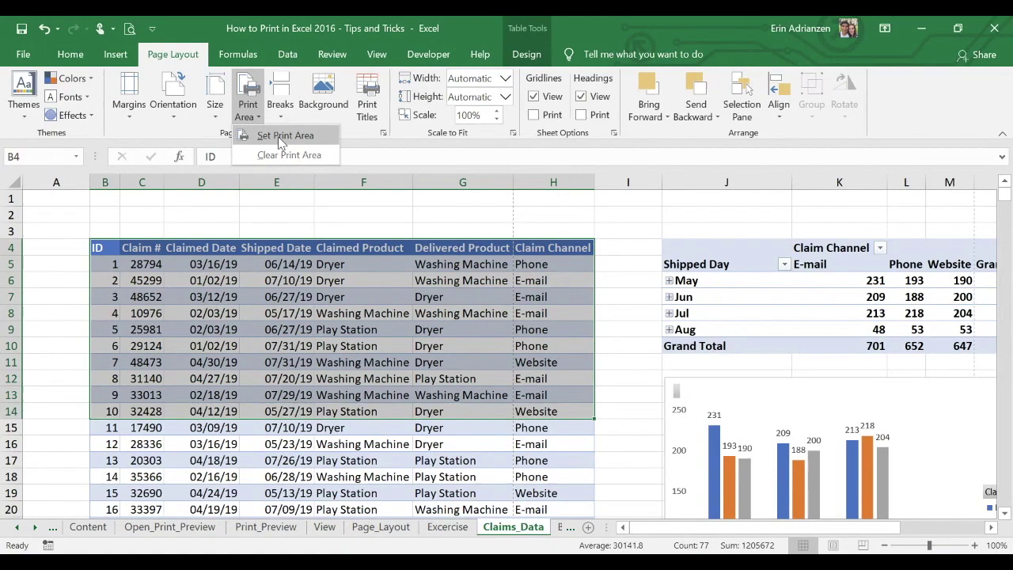
{"action": "left_click", "coordinate": [278, 136]}
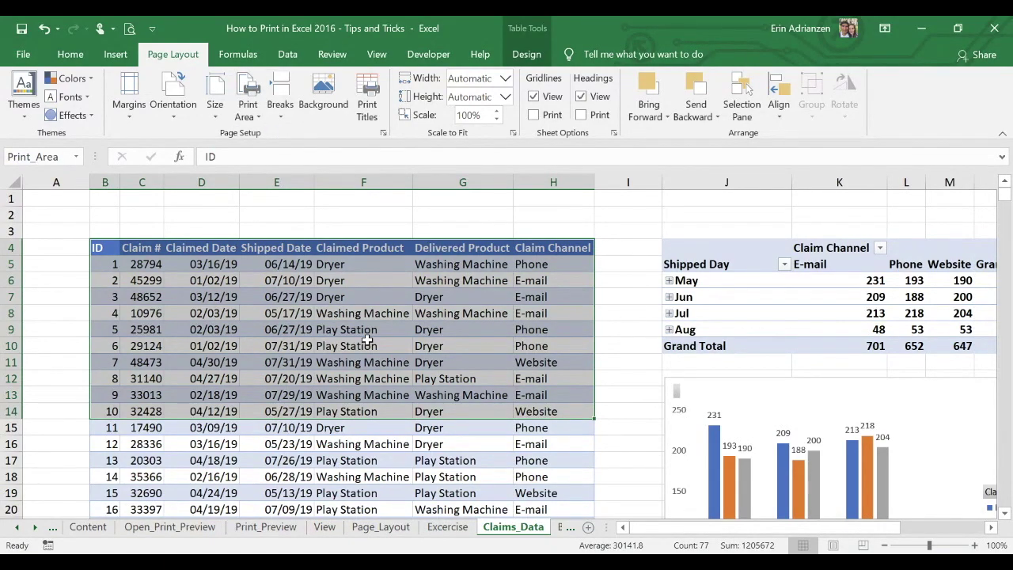
- Check the print preview of the Claims_Data print area and return to the worksheet
{"action": "key", "text": "ctrl+p"}
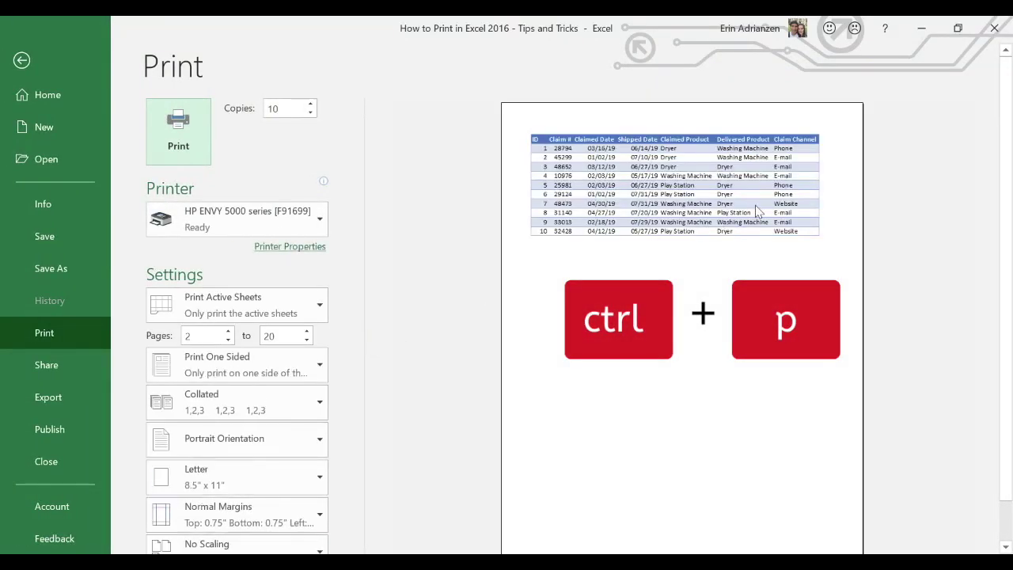
{"action": "scroll", "coordinate": [704, 350], "scroll_direction": "down", "scroll_amount": 1}
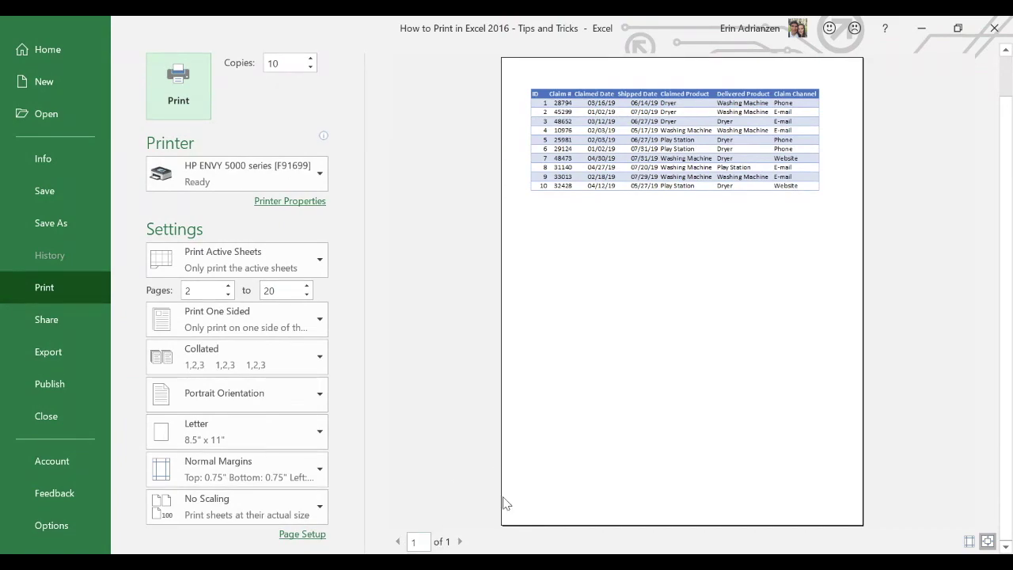
{"action": "scroll", "coordinate": [751, 313], "scroll_direction": "up", "scroll_amount": 1}
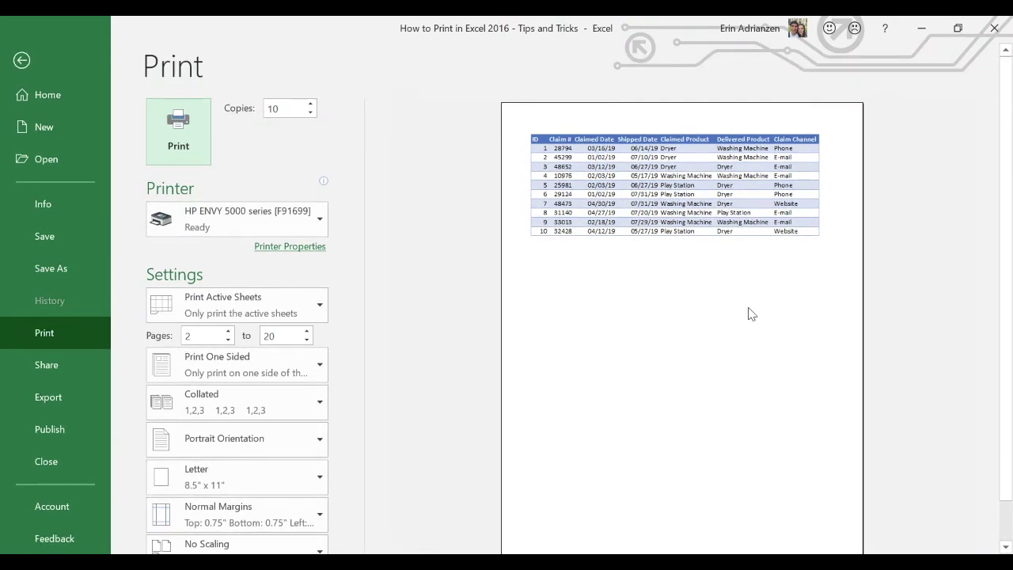
{"action": "key", "text": "Escape"}
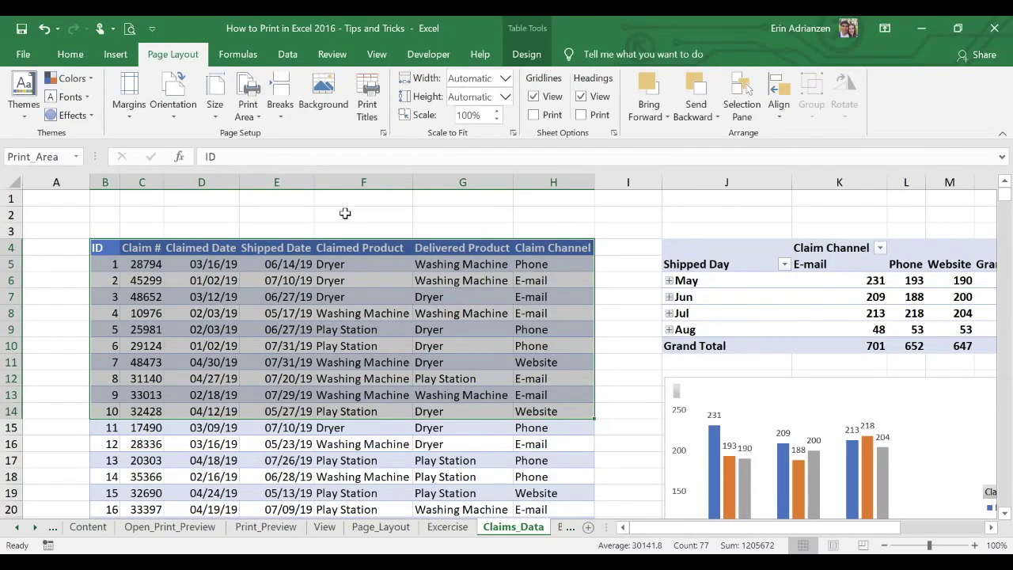
- Clear the print area of the Claims_Data sheet and deselect the range
{"action": "left_click", "coordinate": [253, 115]}
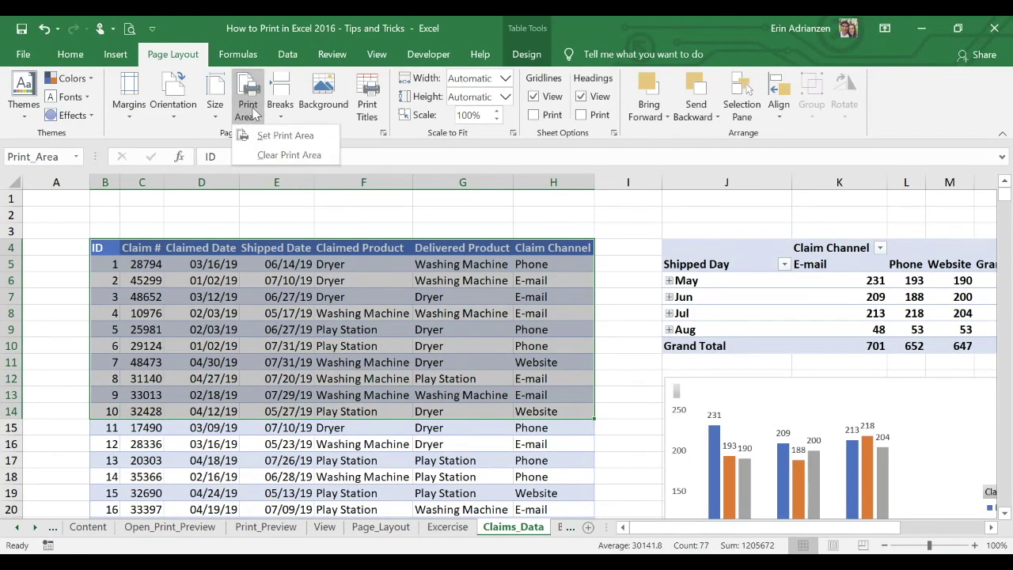
{"action": "left_click", "coordinate": [287, 155]}
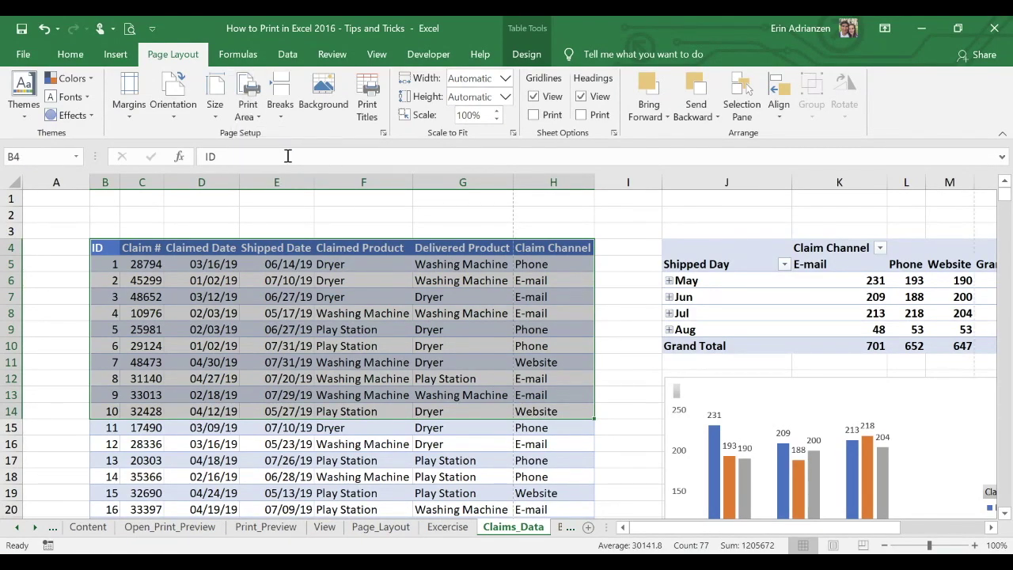
{"action": "left_click", "coordinate": [320, 343]}
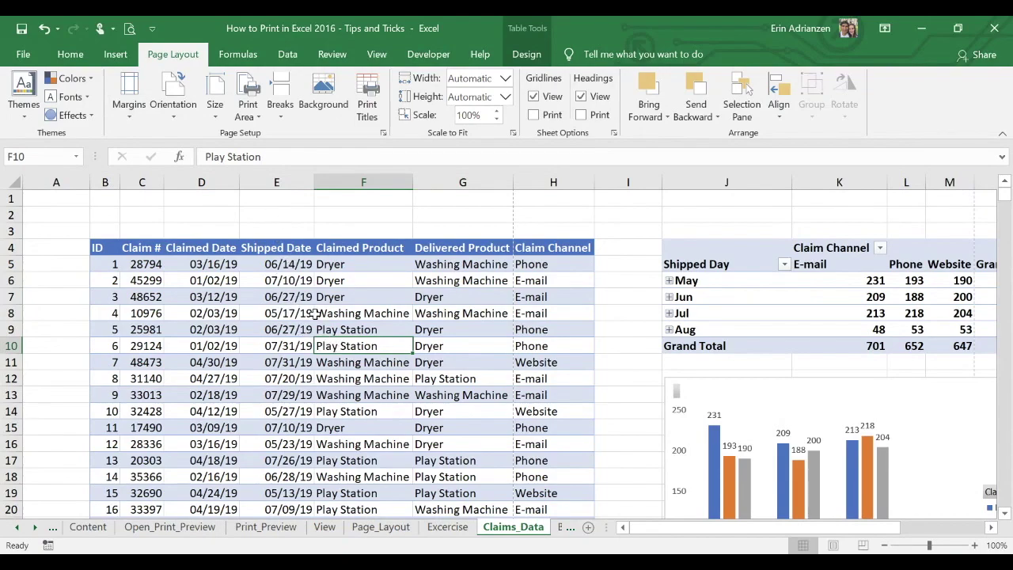
- Return to the Page_Layout sheet and review the page break options without applying one
{"action": "left_click", "coordinate": [381, 528]}
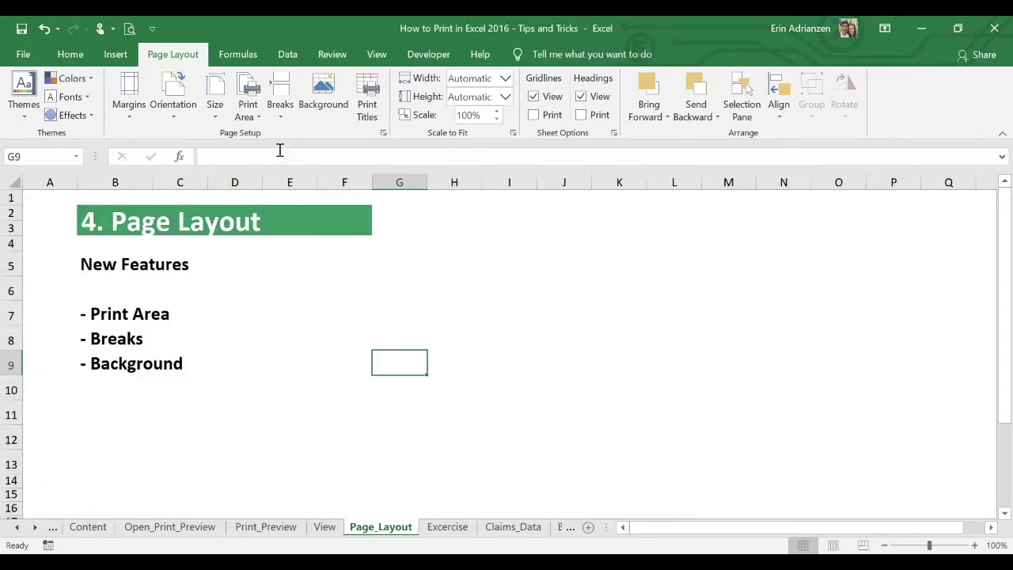
{"action": "left_click", "coordinate": [281, 115]}
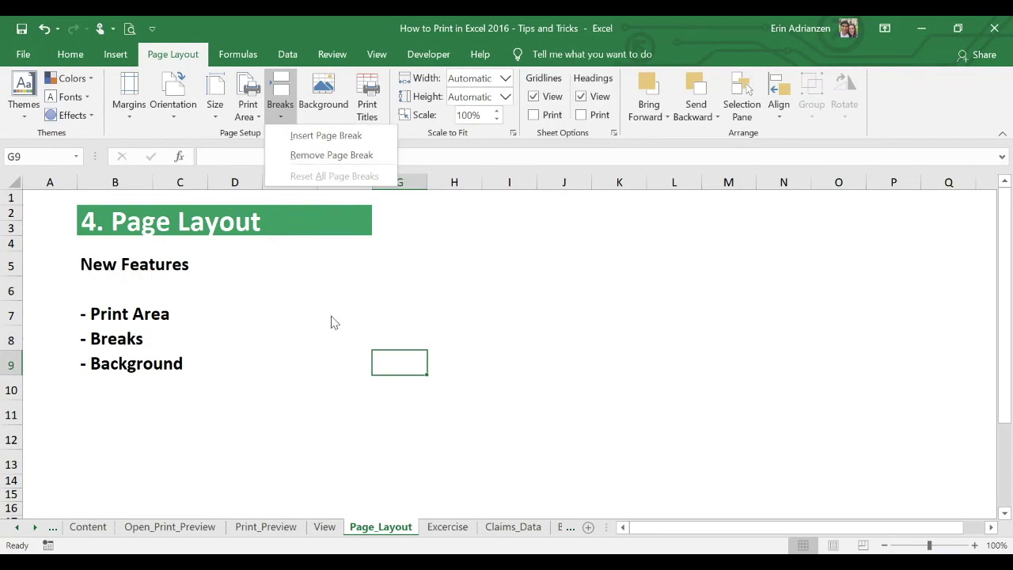
{"action": "left_click", "coordinate": [357, 278]}
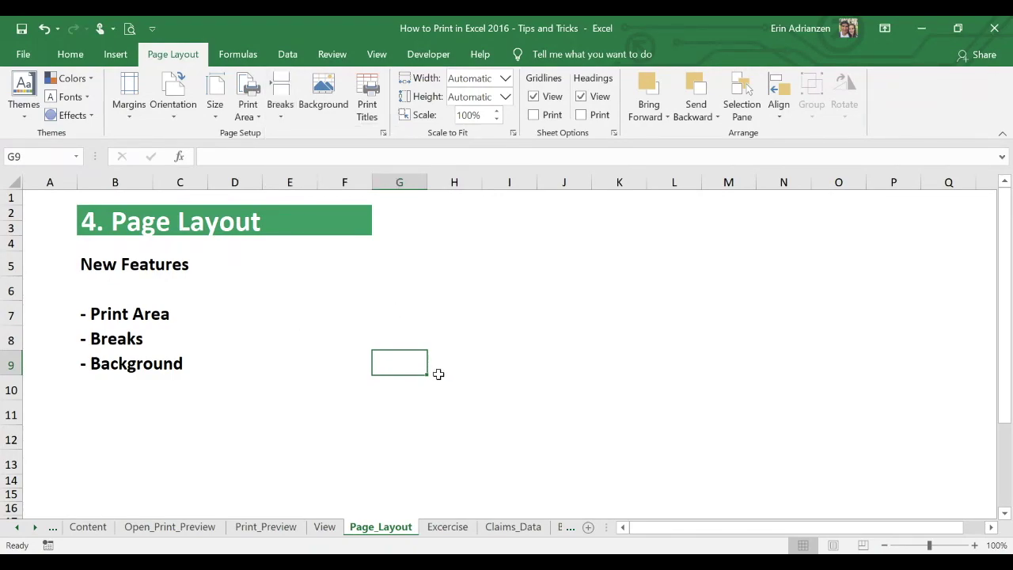
- Show the Claims_Data sheet in Page Break Preview and review the page break options for the active cell
{"action": "left_click", "coordinate": [493, 526]}
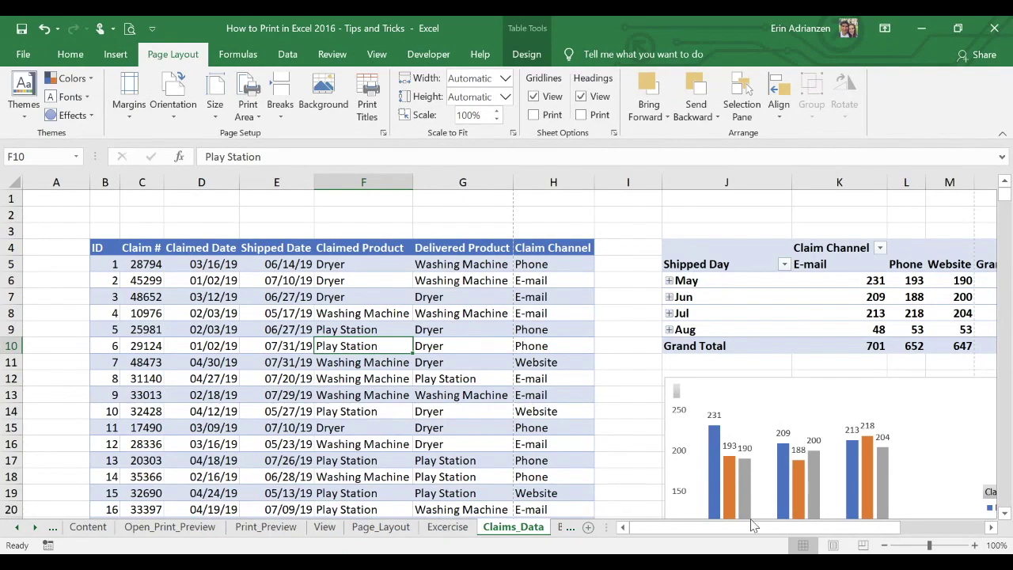
{"action": "left_click", "coordinate": [863, 545]}
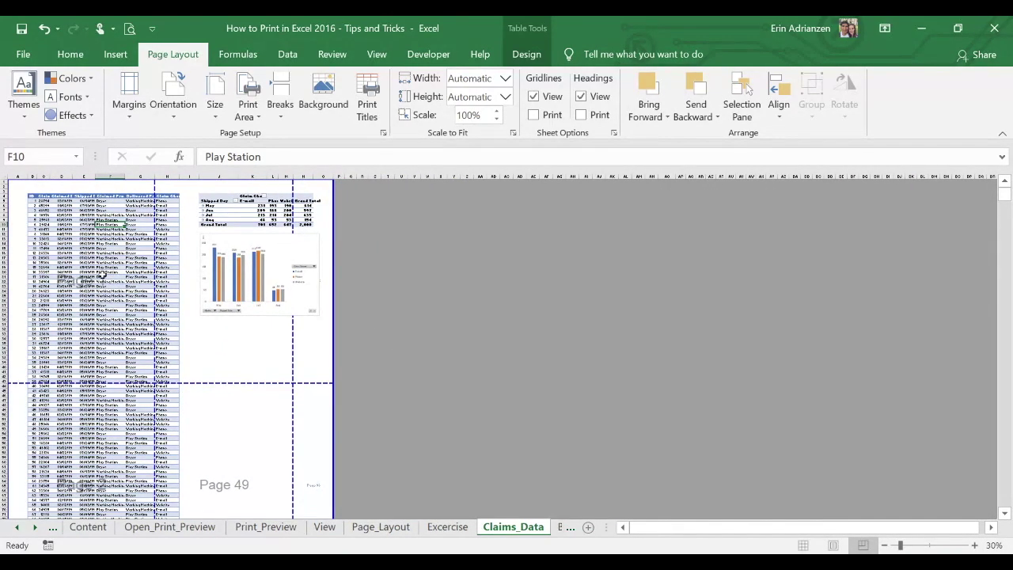
{"action": "left_click", "coordinate": [286, 121]}
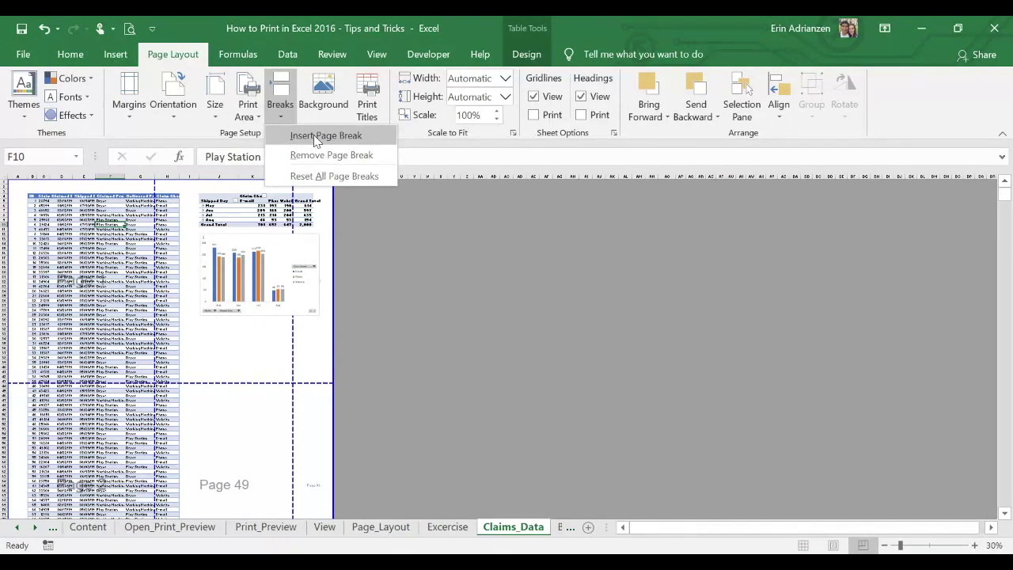
{"action": "left_click", "coordinate": [315, 139]}
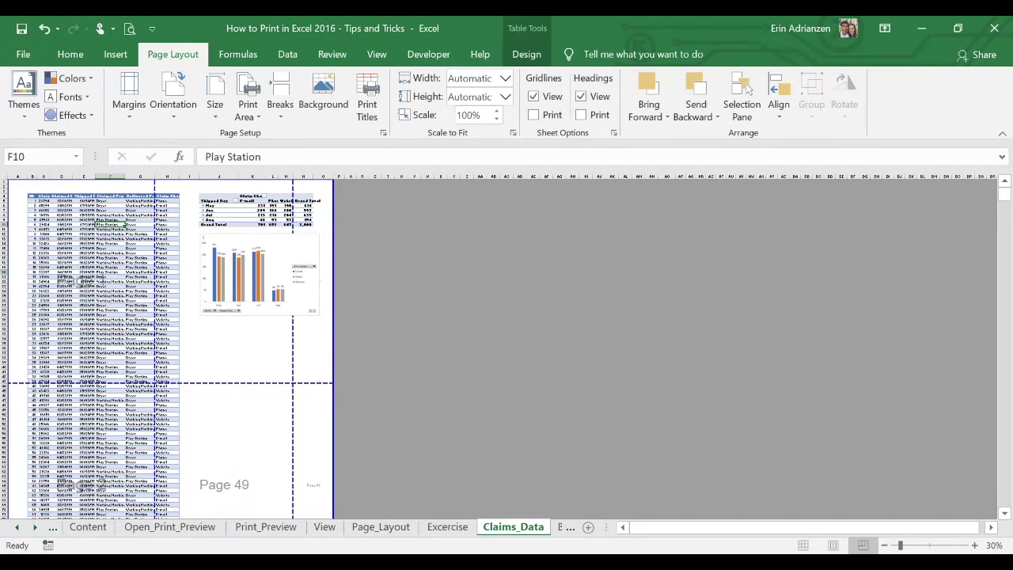
- Insert a horizontal page break above row 20 of the Claims_Data sheet and deselect the row
{"action": "left_click", "coordinate": [5, 271]}
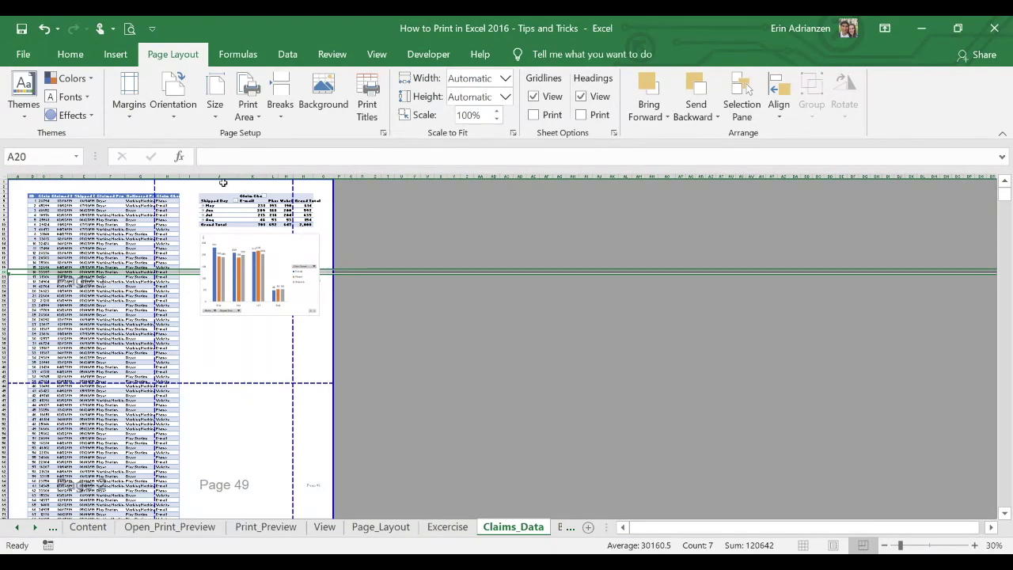
{"action": "left_click", "coordinate": [281, 119]}
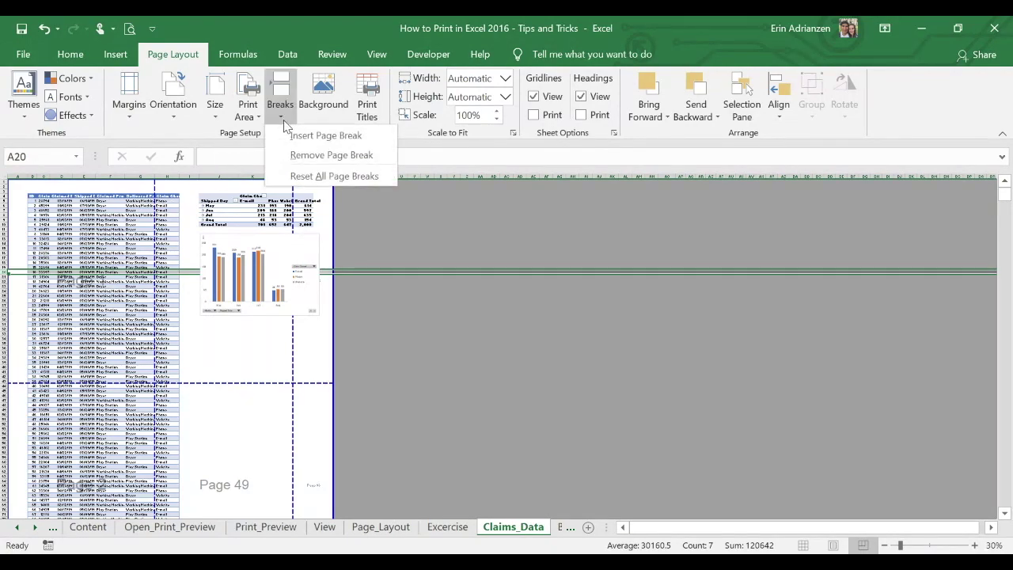
{"action": "left_click", "coordinate": [333, 138]}
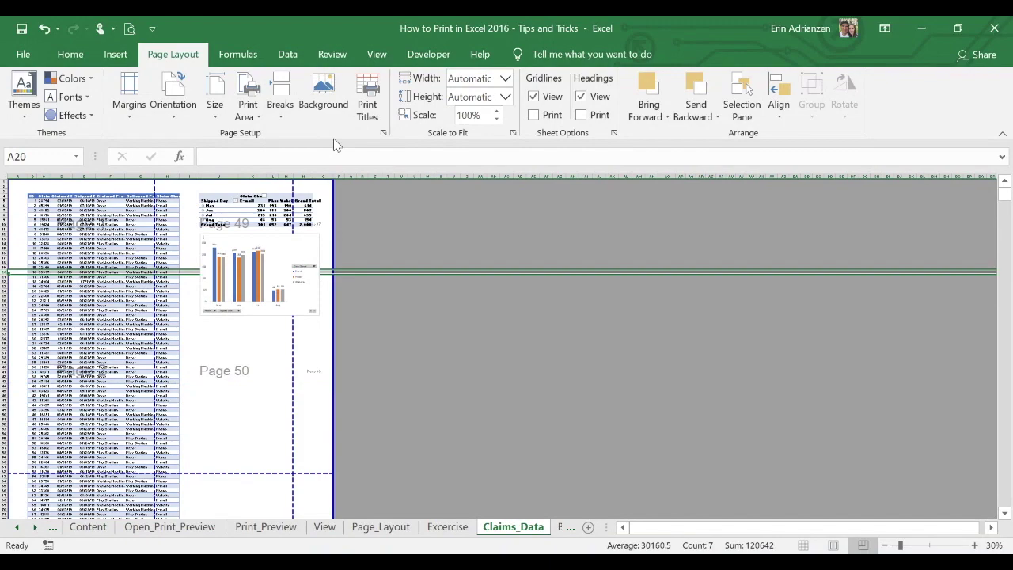
{"action": "left_click", "coordinate": [400, 367]}
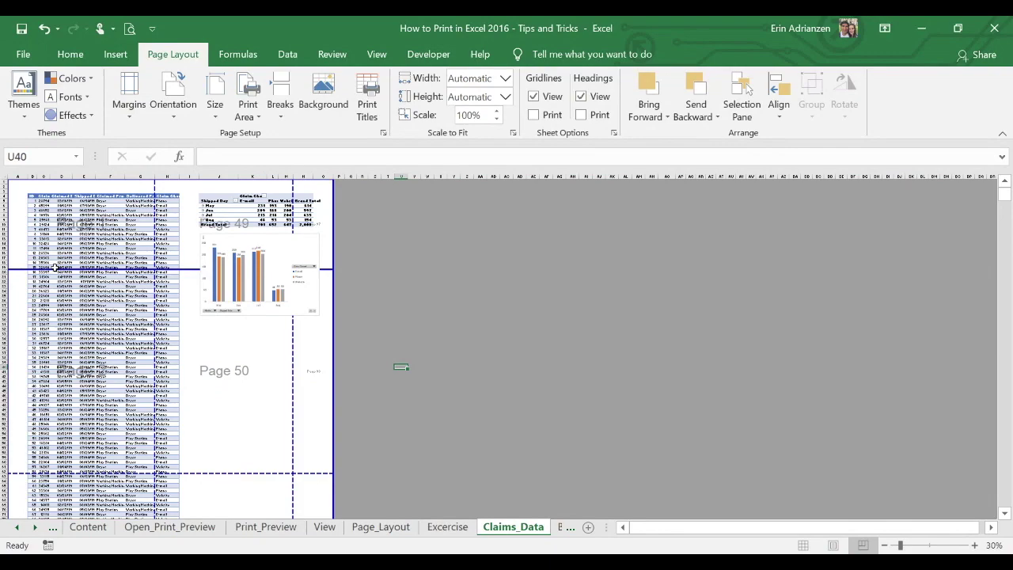
- Insert a vertical page break before column F of the Claims_Data sheet and deselect the column
{"action": "left_click", "coordinate": [119, 176]}
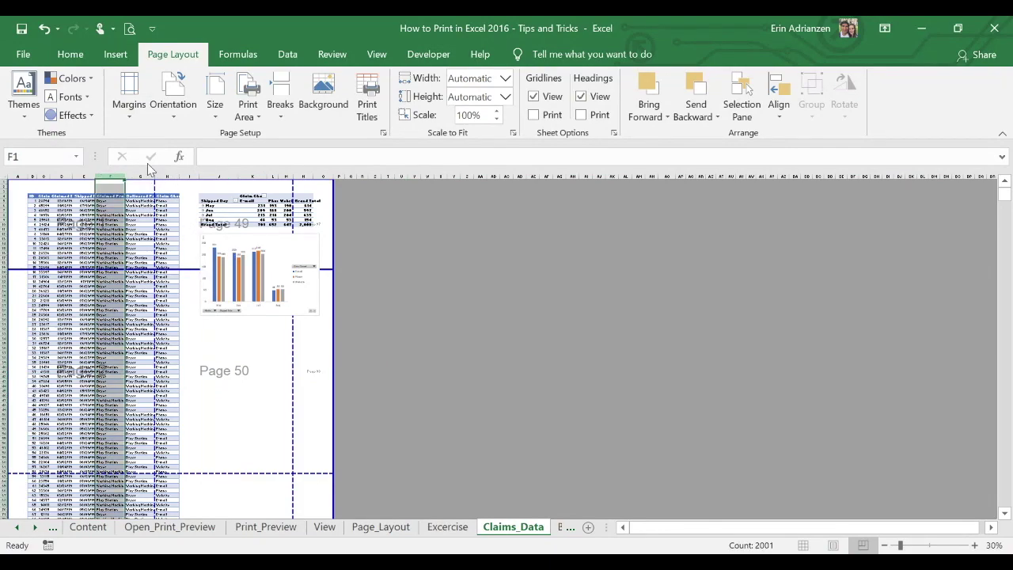
{"action": "left_click", "coordinate": [283, 116]}
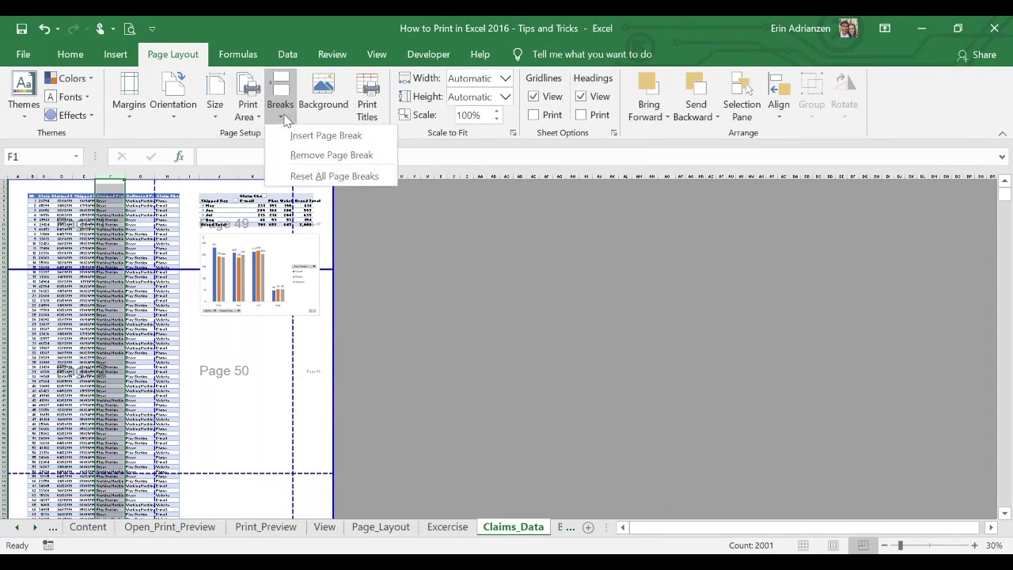
{"action": "left_click", "coordinate": [334, 137]}
{"action": "left_click", "coordinate": [132, 302]}
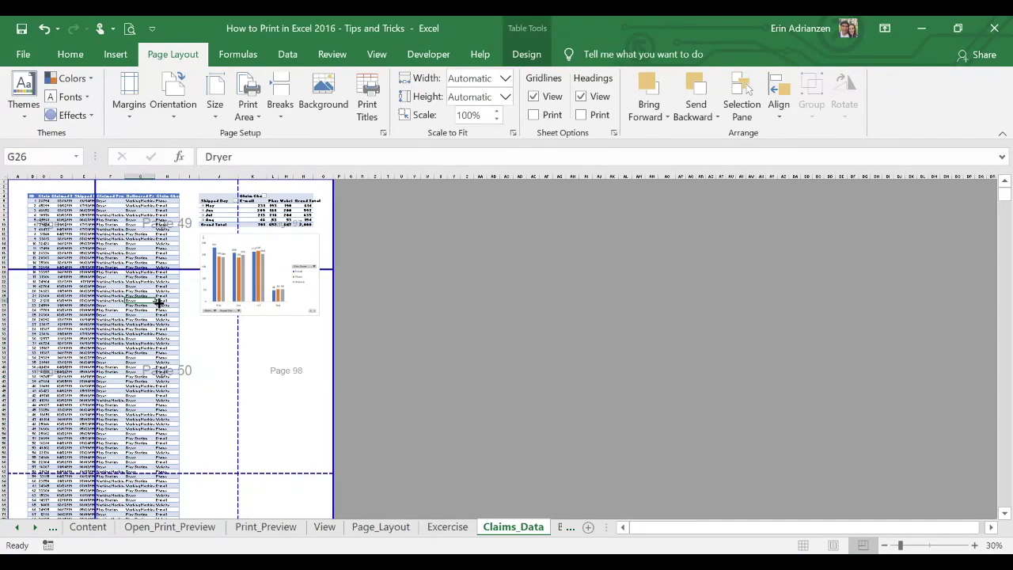
- Reset all page breaks on the Claims_Data sheet and look over the automatic page divisions
{"action": "left_click", "coordinate": [281, 117]}
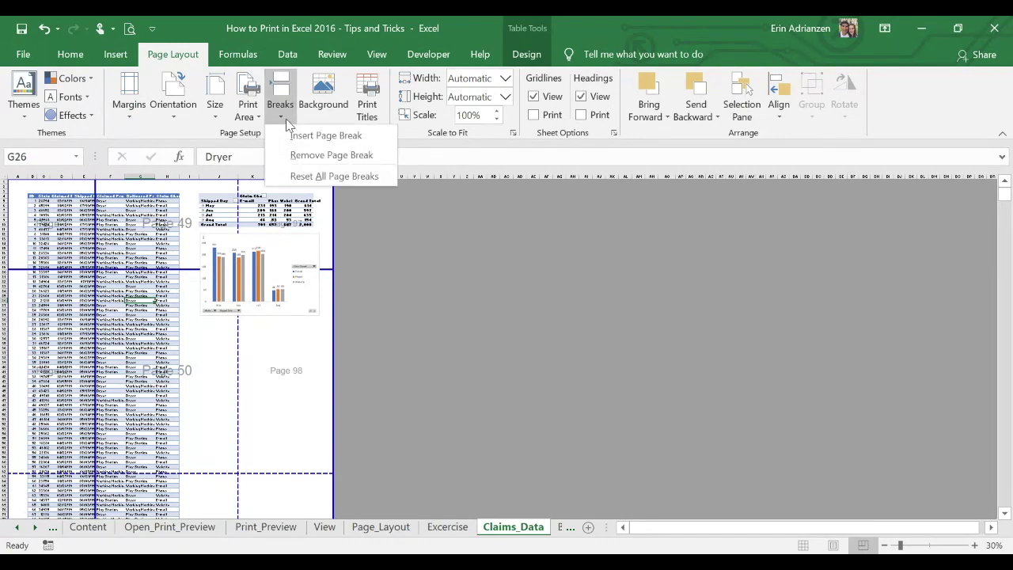
{"action": "left_click", "coordinate": [332, 177]}
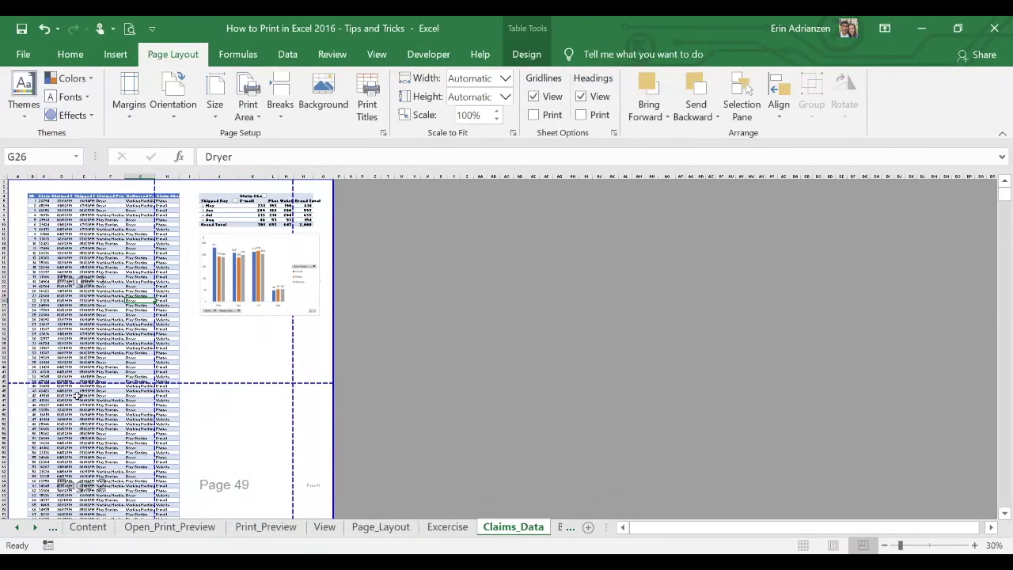
{"action": "scroll", "coordinate": [200, 391], "scroll_direction": "down", "scroll_amount": 10}
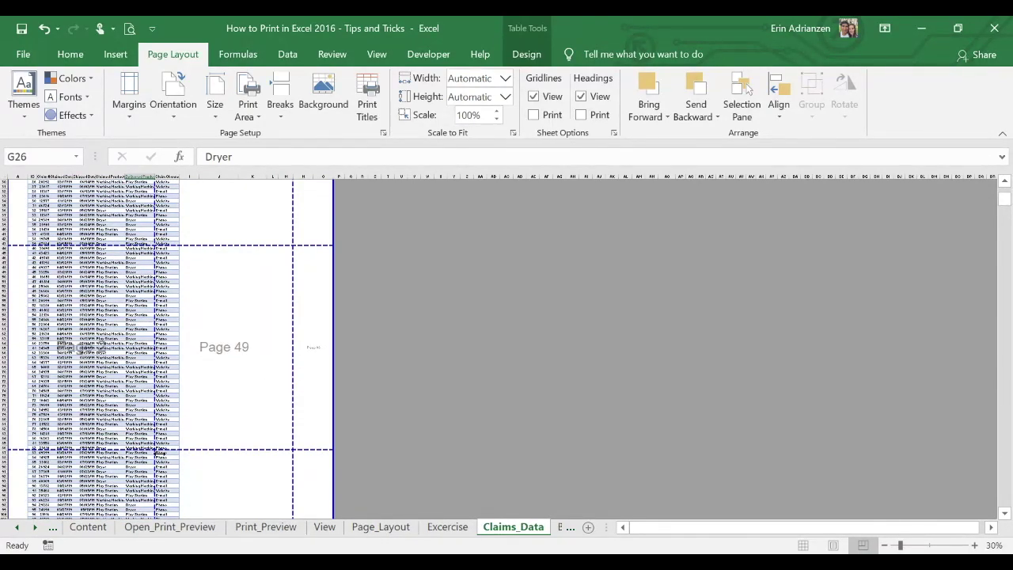
{"action": "scroll", "coordinate": [231, 282], "scroll_direction": "up", "scroll_amount": 10}
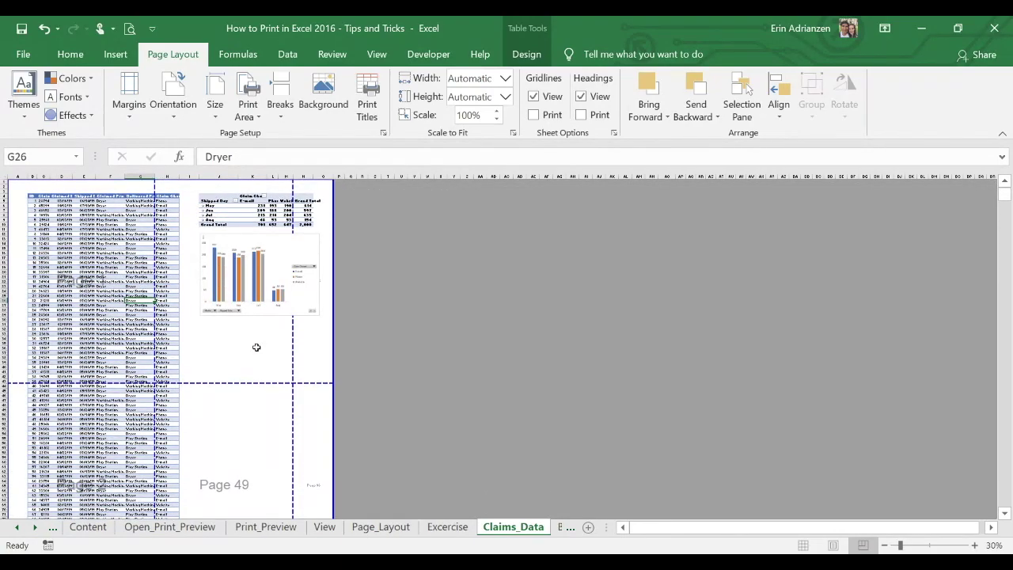
- Return to the Page_Layout sheet and review the picture sources for a sheet background without inserting one
{"action": "left_click", "coordinate": [380, 527]}
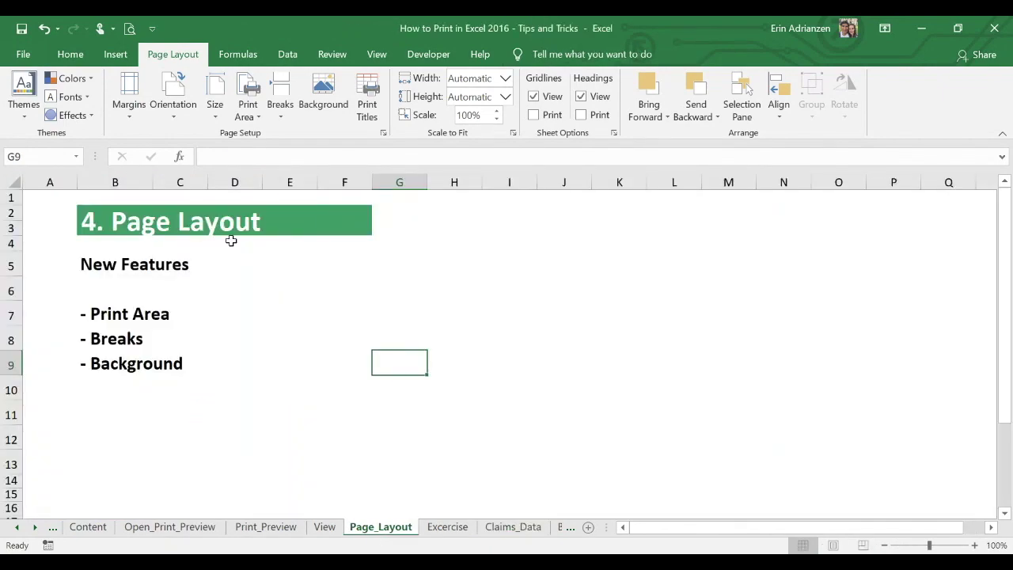
{"action": "left_click", "coordinate": [323, 103]}
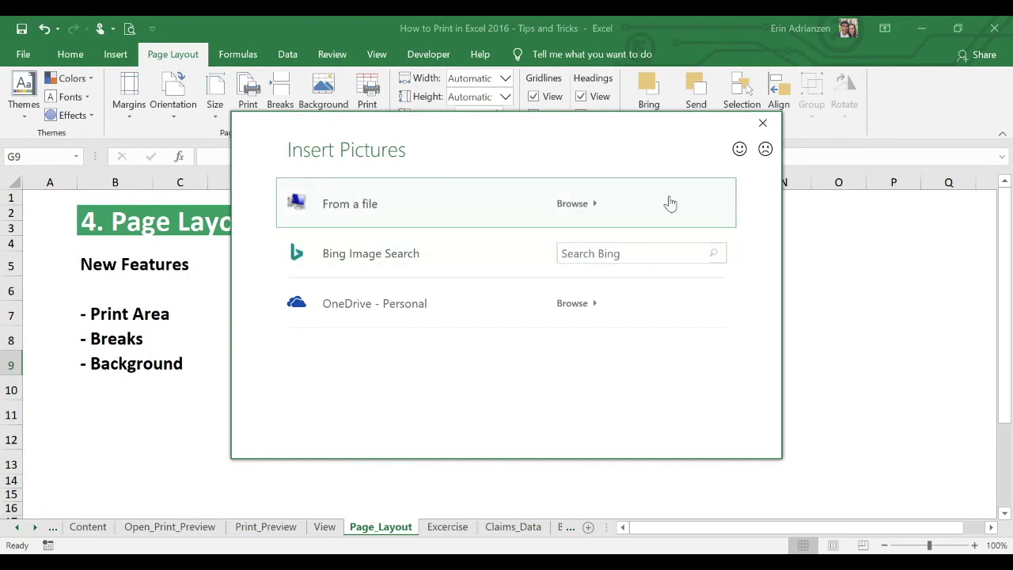
{"action": "left_click", "coordinate": [766, 129]}
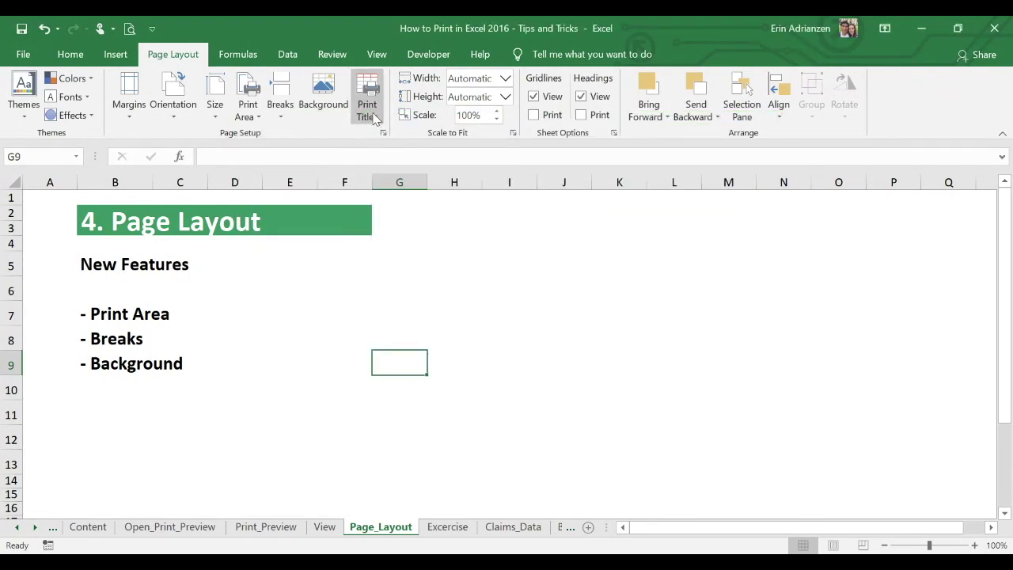
- Review the print titles settings of the Page_Layout sheet without changing them
{"action": "left_click", "coordinate": [375, 117]}
{"action": "key", "text": "Escape"}
{"action": "left_click", "coordinate": [501, 315]}
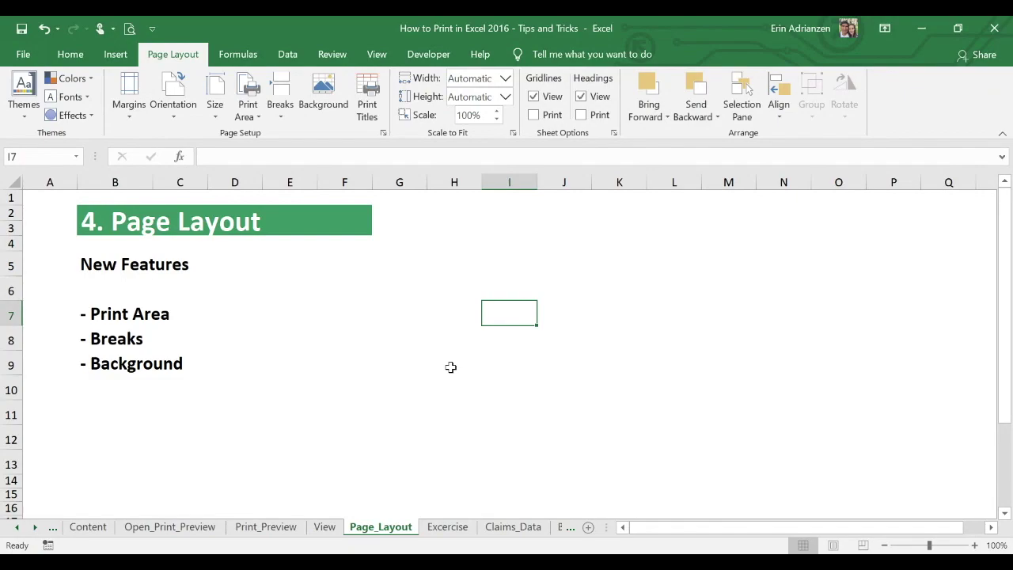
- Read the task list on the Excercise sheet and show the Claims_Data sheet in Normal view
{"action": "left_click", "coordinate": [447, 526]}
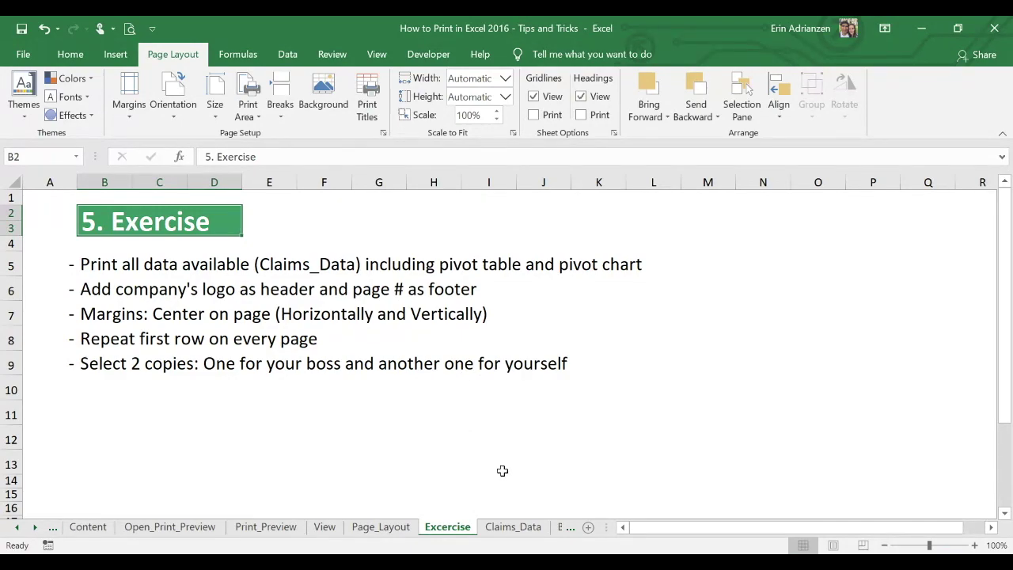
{"action": "left_click", "coordinate": [500, 532]}
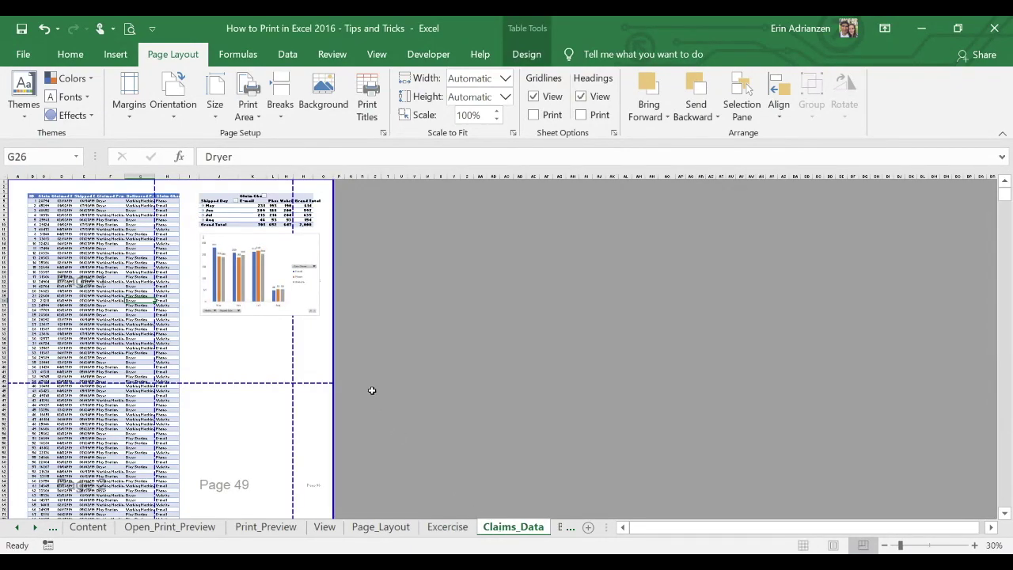
{"action": "left_click", "coordinate": [804, 545]}
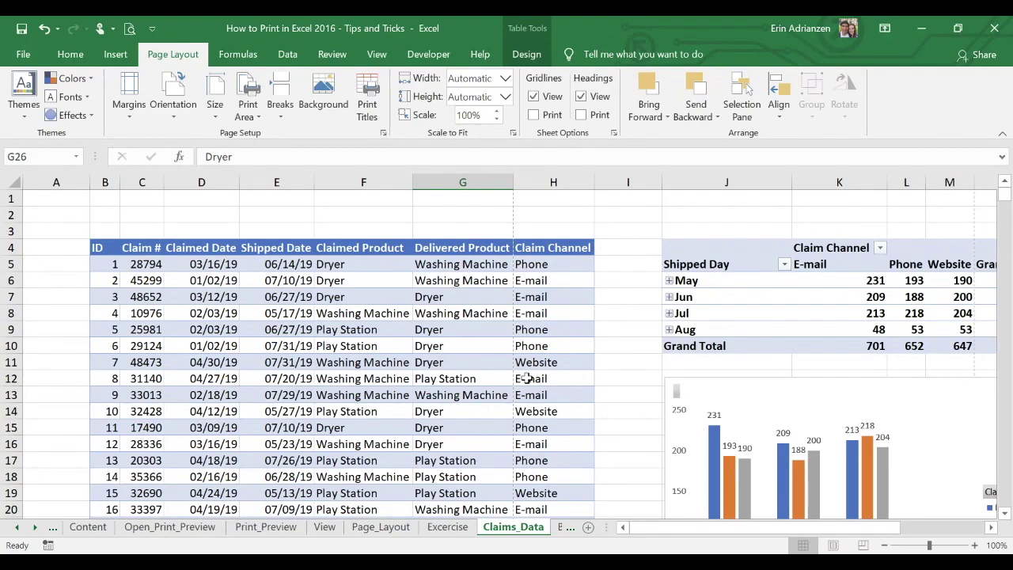
- Look through the print preview pages of the Claims_Data sheet and return to the worksheet
{"action": "key", "text": "ctrl+p"}
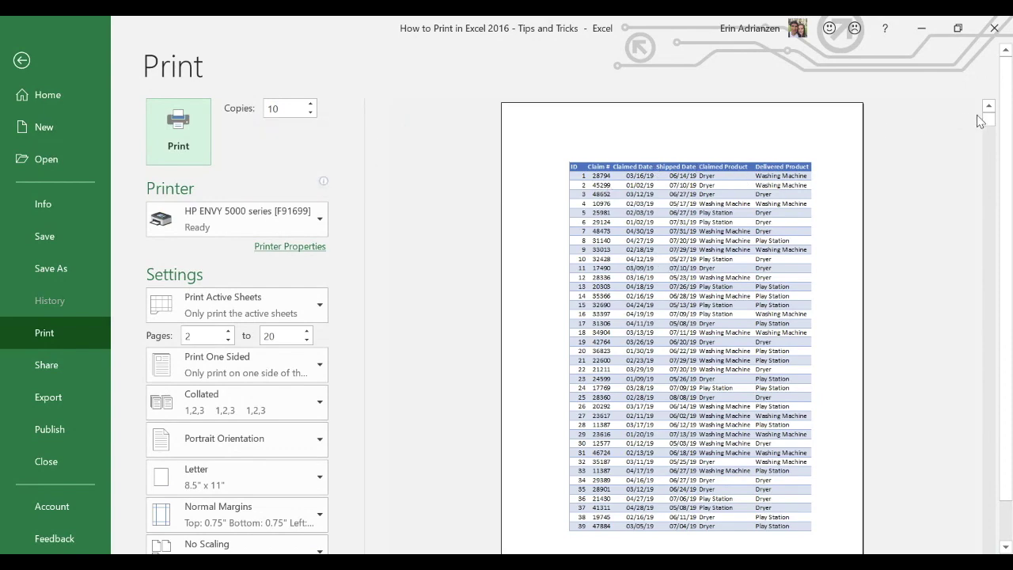
{"action": "left_click_drag", "start_coordinate": [989, 120], "coordinate": [988, 147]}
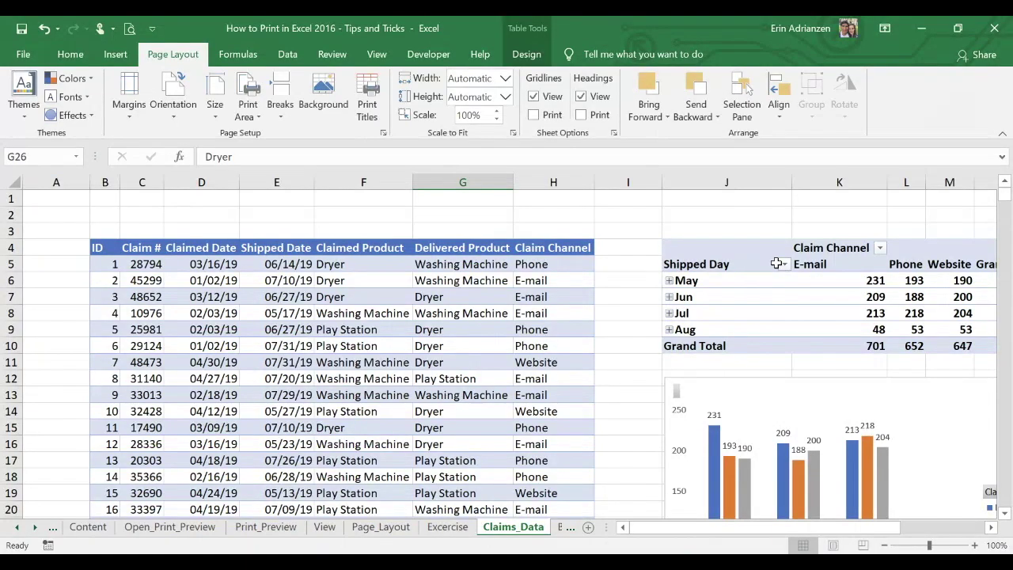
{"action": "left_click_drag", "start_coordinate": [712, 264], "coordinate": [364, 252]}
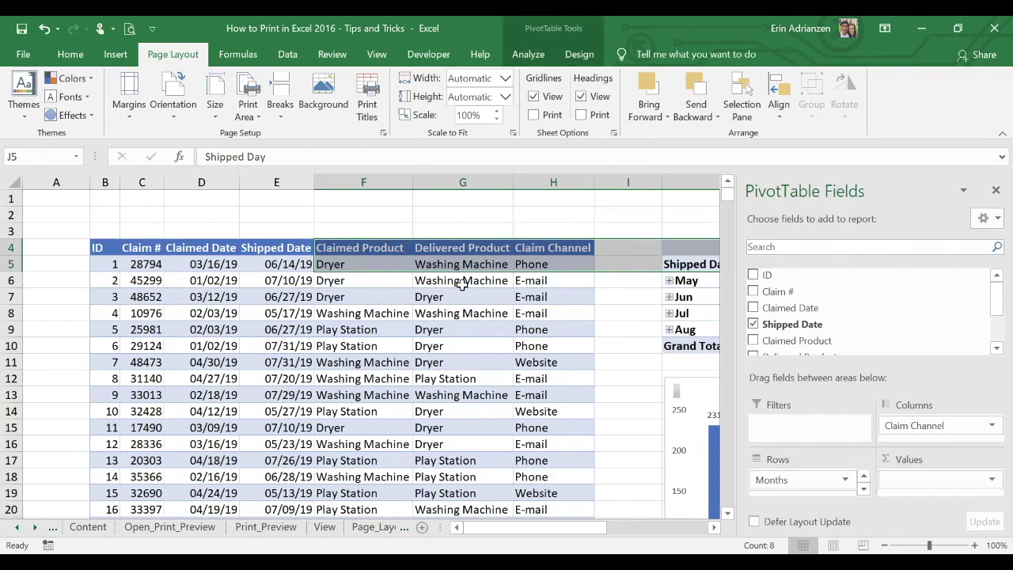
{"action": "left_click", "coordinate": [462, 283]}
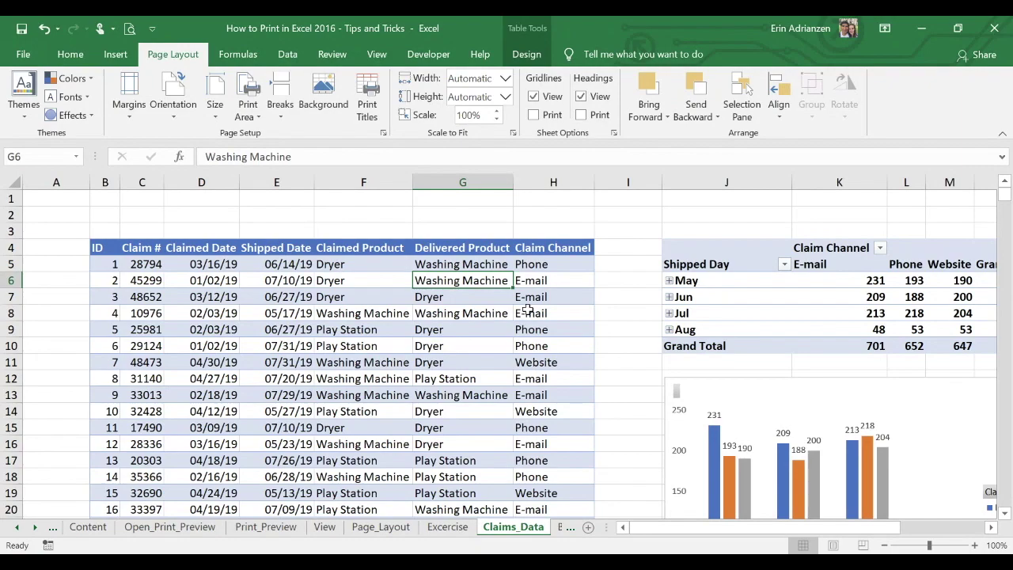
- In Page Break Preview, move the first vertical page break to just after the Claim Channel column H
{"action": "left_click", "coordinate": [864, 544]}
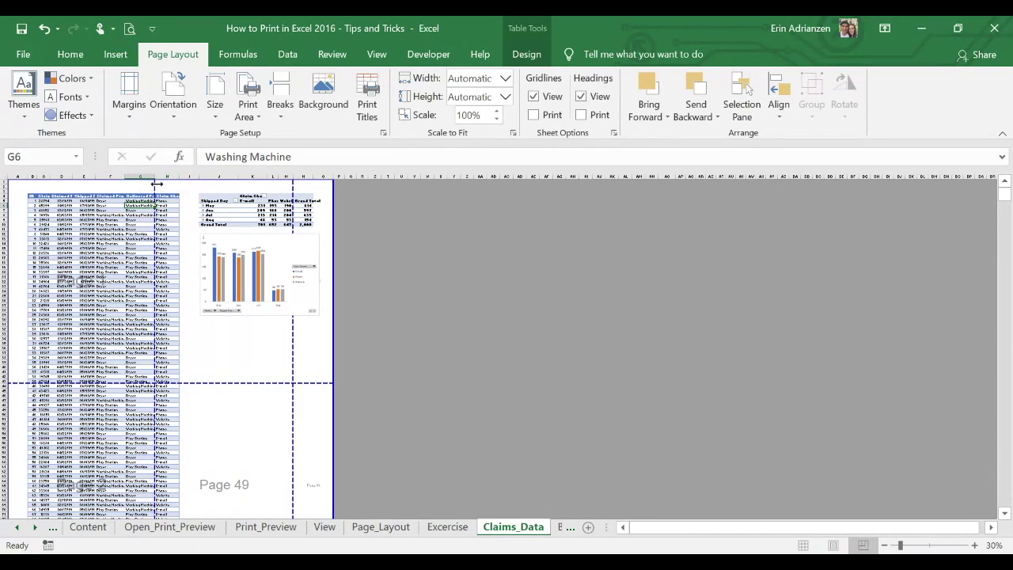
{"action": "left_click_drag", "start_coordinate": [156, 184], "coordinate": [182, 190]}
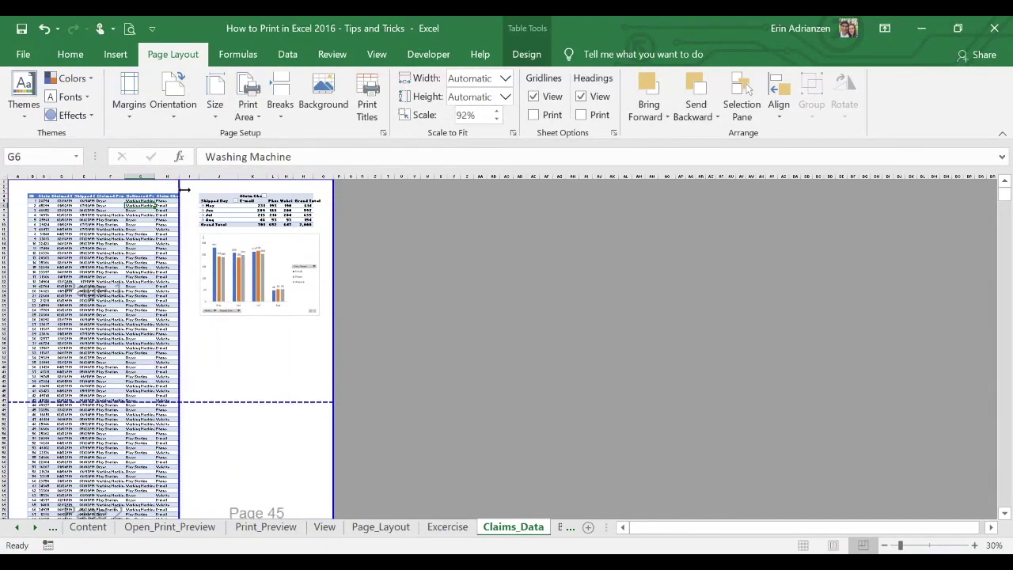
{"action": "left_click", "coordinate": [218, 366]}
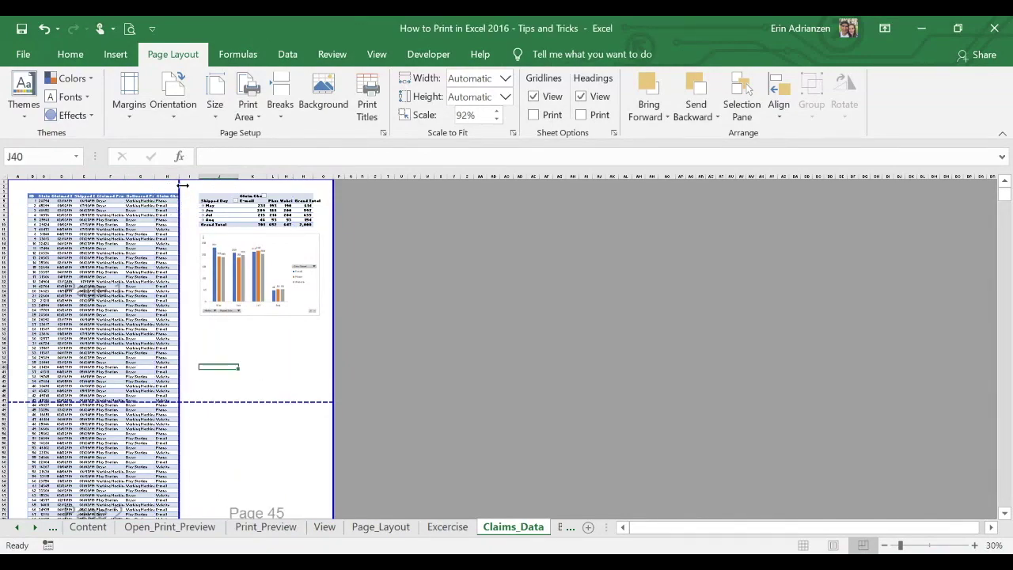
- Insert one blank column before column I, between the claims table and the pivot table
{"action": "left_click", "coordinate": [188, 175]}
{"action": "key", "text": "ctrl+shift+plus"}
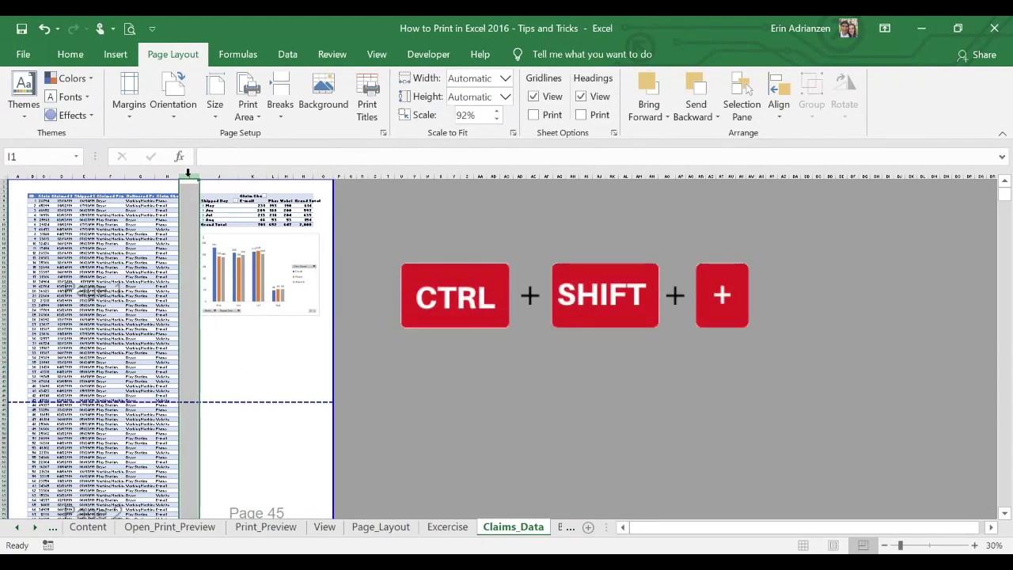
{"action": "key", "text": "ctrl+shift+plus"}
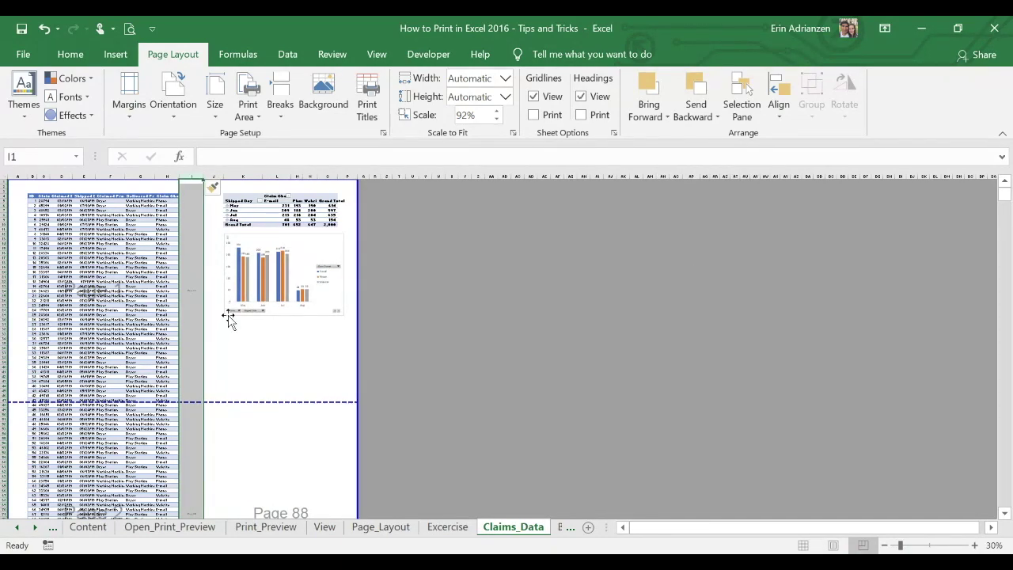
{"action": "left_click", "coordinate": [238, 334]}
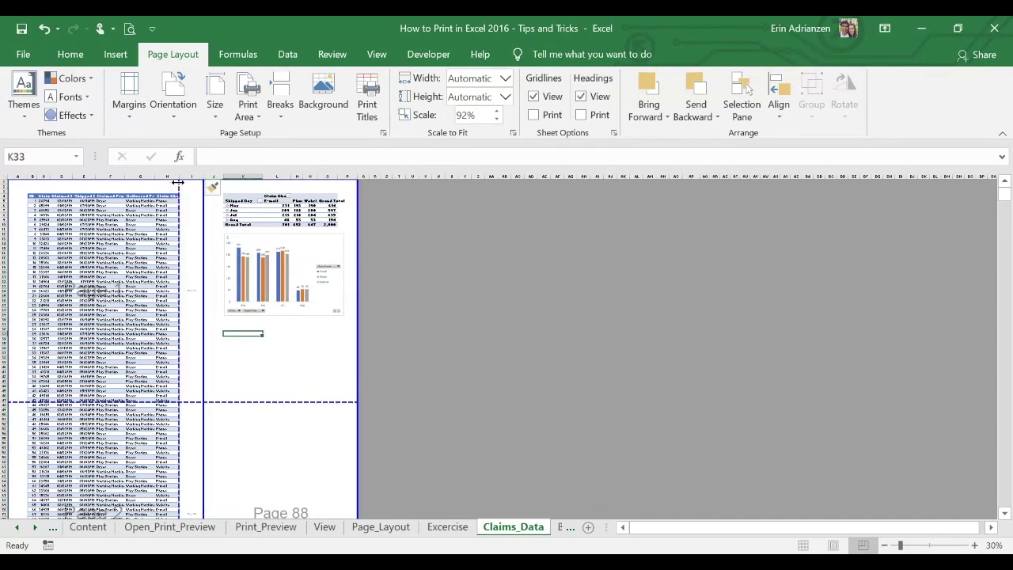
- Move the vertical page break from after column H to after column I and extend the print range's outer edge through column R
{"action": "left_click_drag", "start_coordinate": [196, 188], "coordinate": [200, 188]}
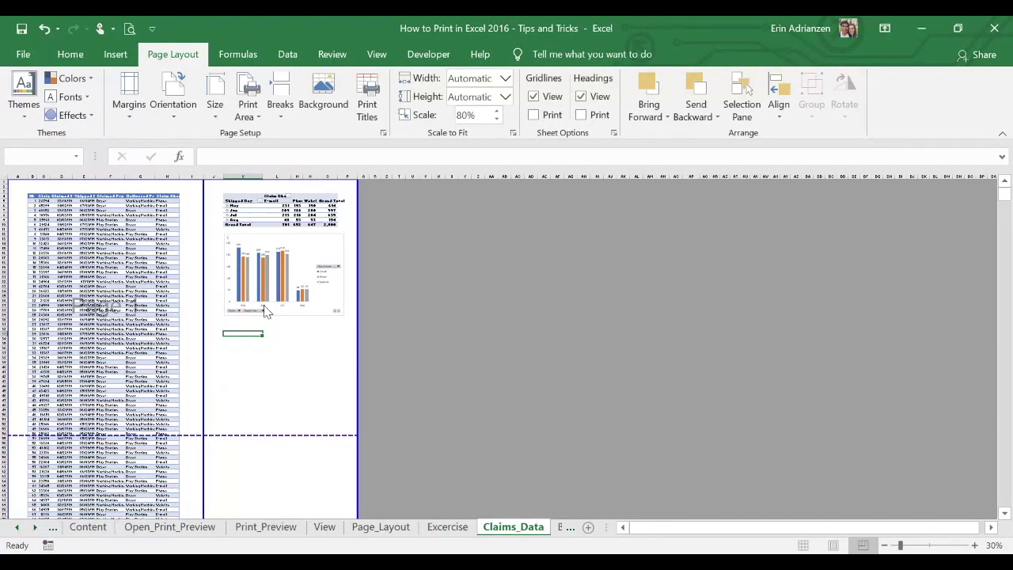
{"action": "left_click_drag", "start_coordinate": [357, 205], "coordinate": [368, 203]}
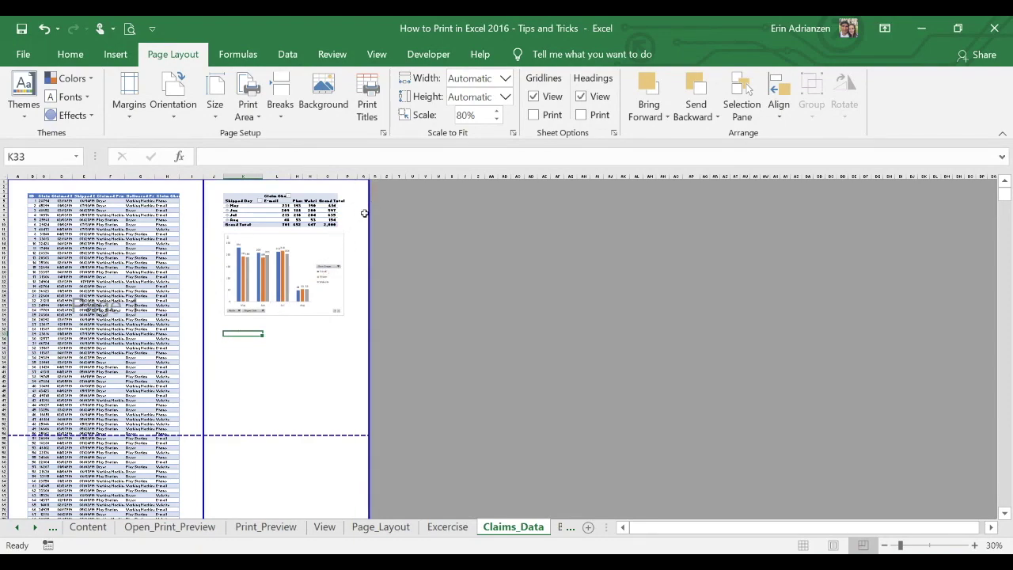
{"action": "left_click_drag", "start_coordinate": [368, 213], "coordinate": [380, 210]}
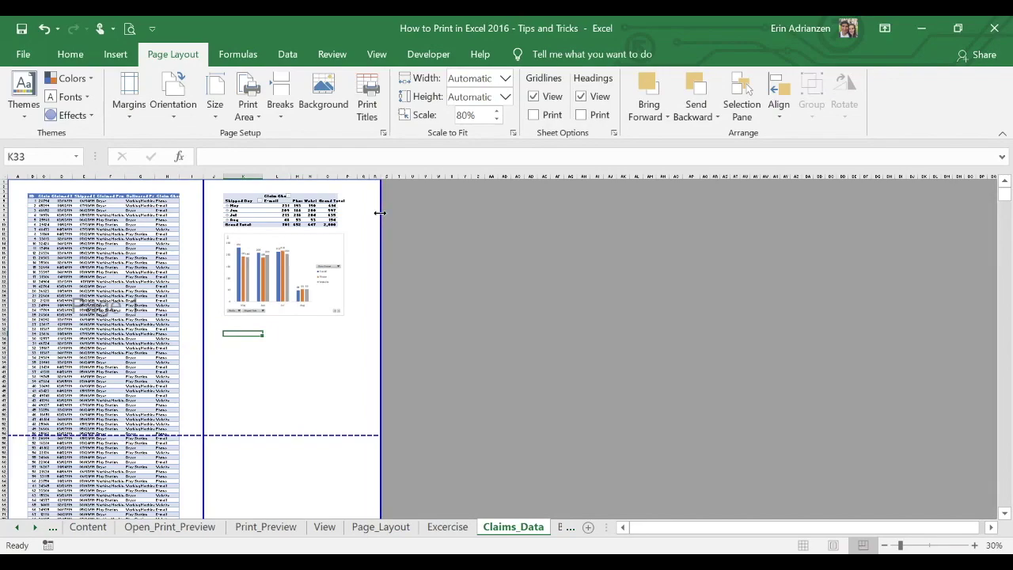
- Check the page divisions down the Claims_Data sheet and show its print preview from Normal view
{"action": "scroll", "coordinate": [306, 390], "scroll_direction": "down", "scroll_amount": 6}
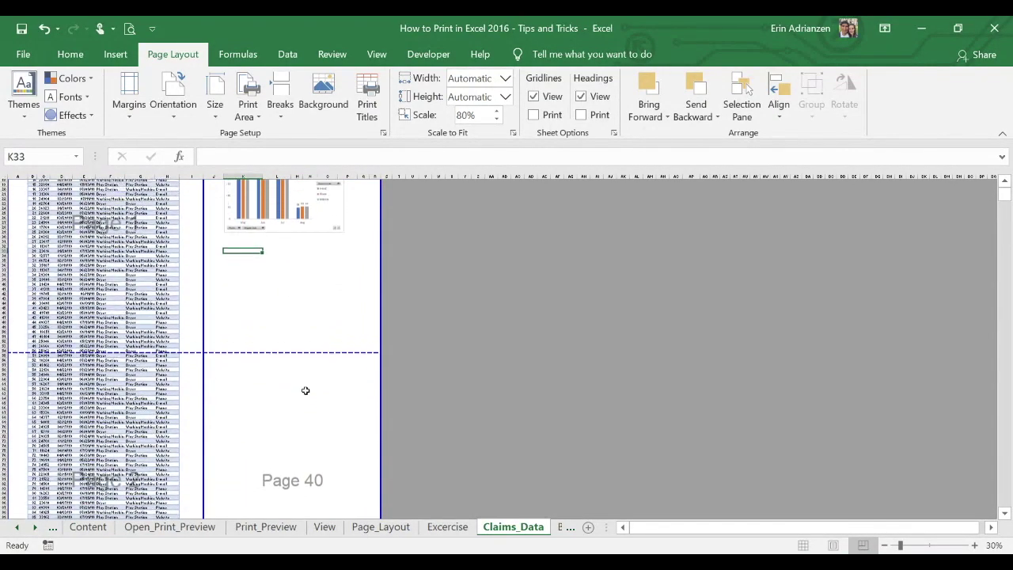
{"action": "scroll", "coordinate": [306, 391], "scroll_direction": "up", "scroll_amount": 6}
{"action": "scroll", "coordinate": [173, 382], "scroll_direction": "down", "scroll_amount": 10}
{"action": "scroll", "coordinate": [172, 381], "scroll_direction": "up", "scroll_amount": 10}
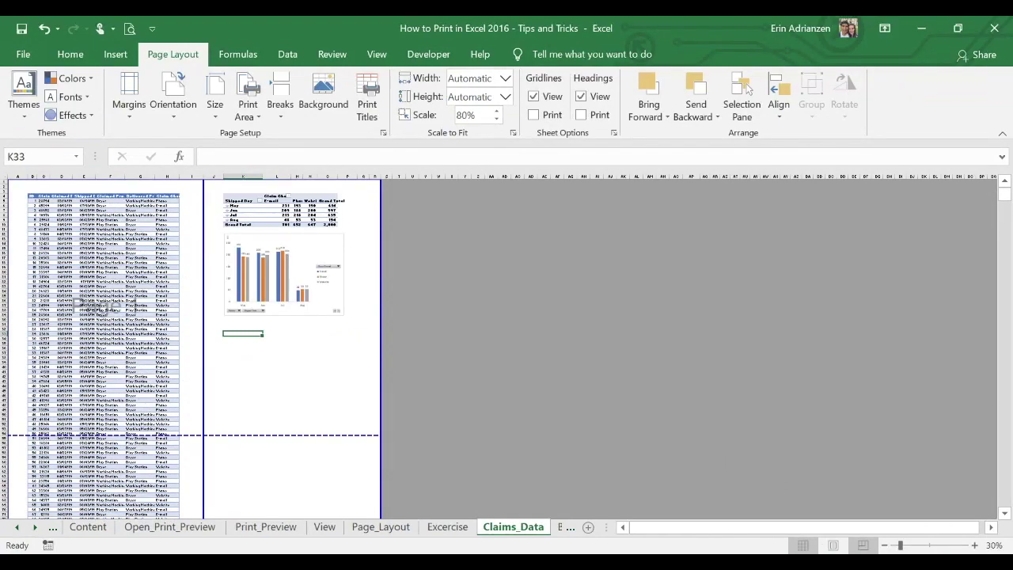
{"action": "left_click", "coordinate": [804, 546]}
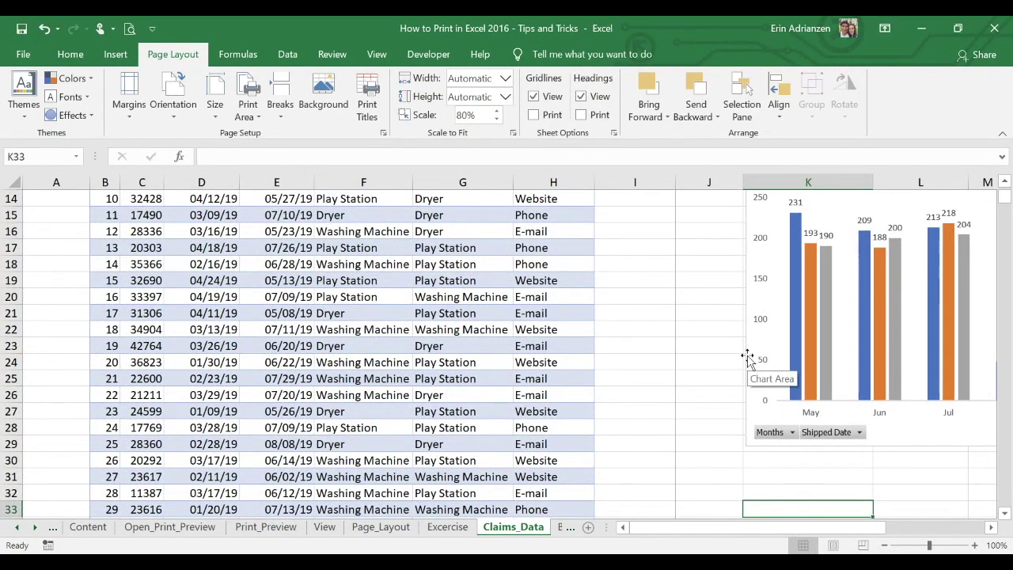
{"action": "key", "text": "ctrl+p"}
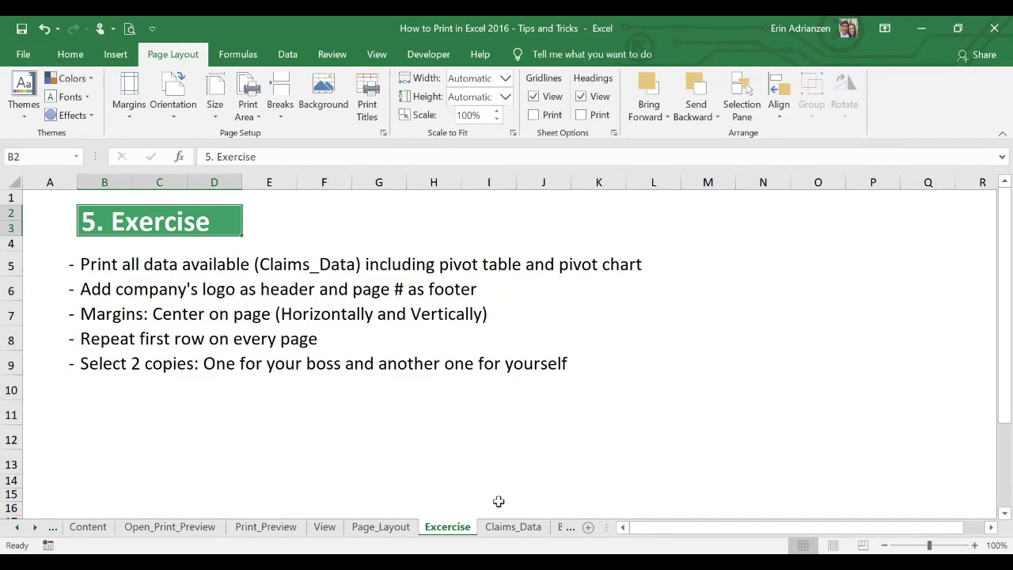
- Show Claims_Data in Page Layout view and insert the LogoViz picture file from the Desktop into the right header section
{"action": "left_click", "coordinate": [511, 528]}
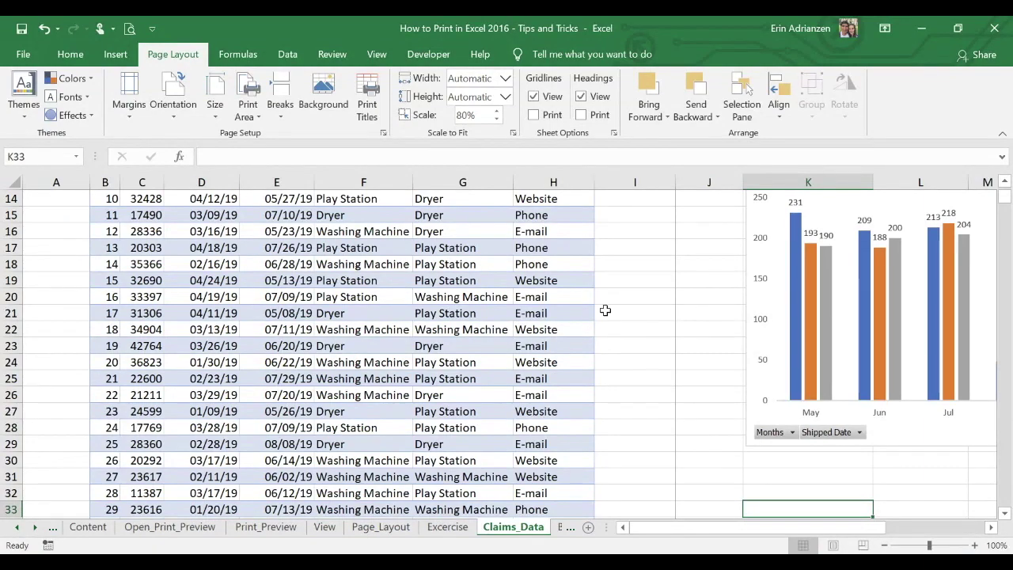
{"action": "left_click", "coordinate": [833, 548]}
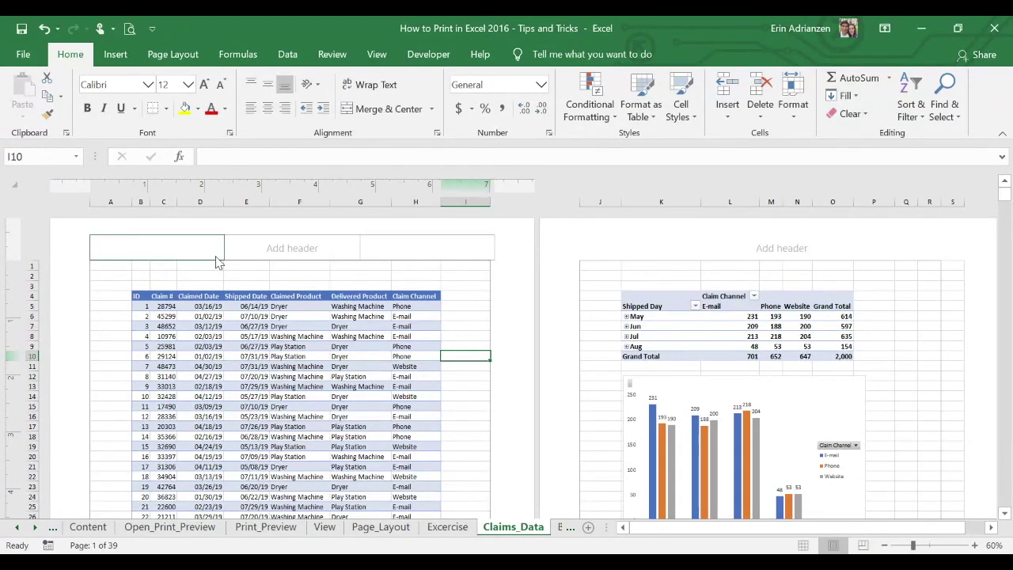
{"action": "left_click", "coordinate": [407, 251]}
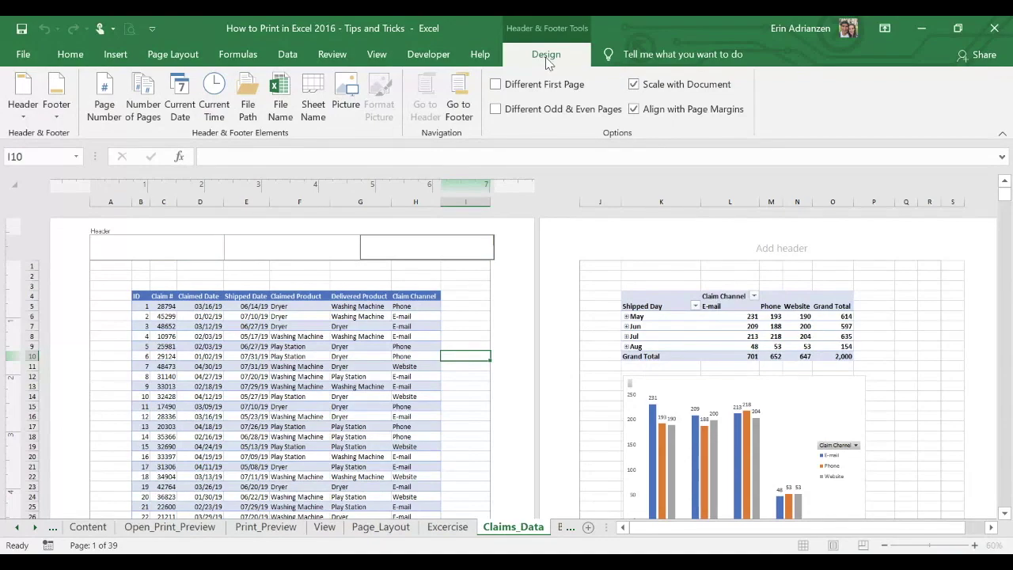
{"action": "left_click", "coordinate": [351, 110]}
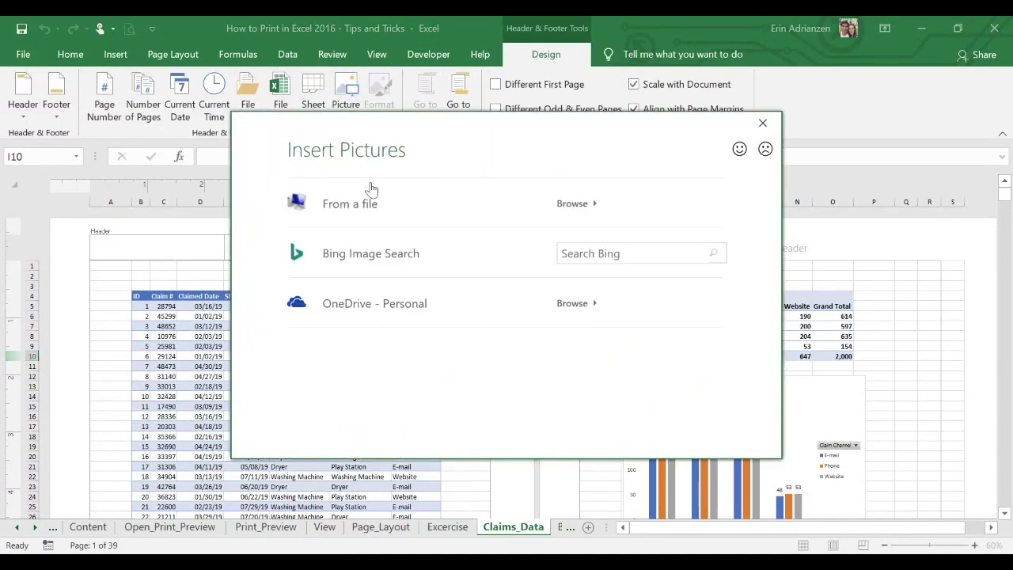
{"action": "left_click", "coordinate": [372, 201]}
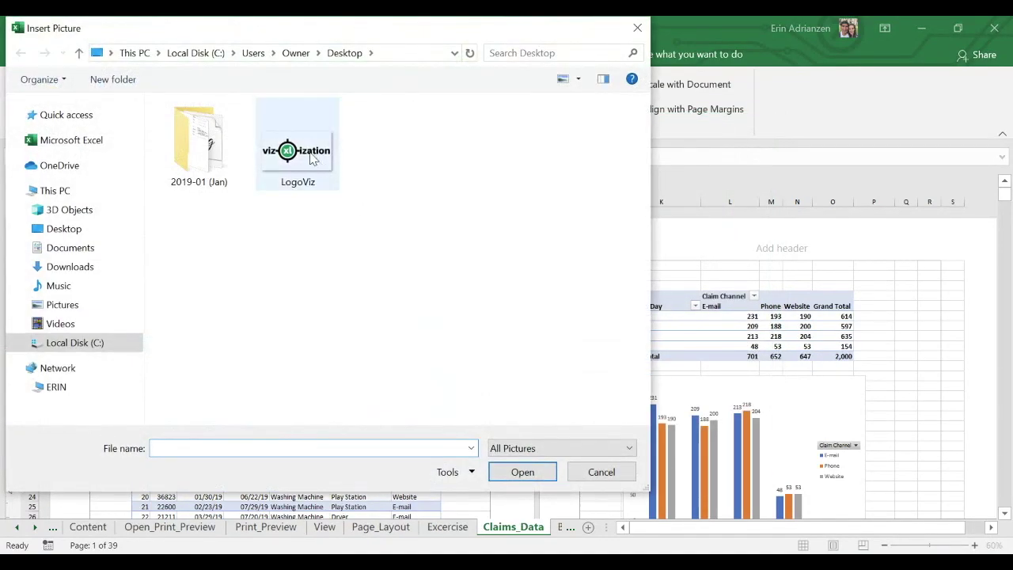
{"action": "left_click", "coordinate": [312, 159]}
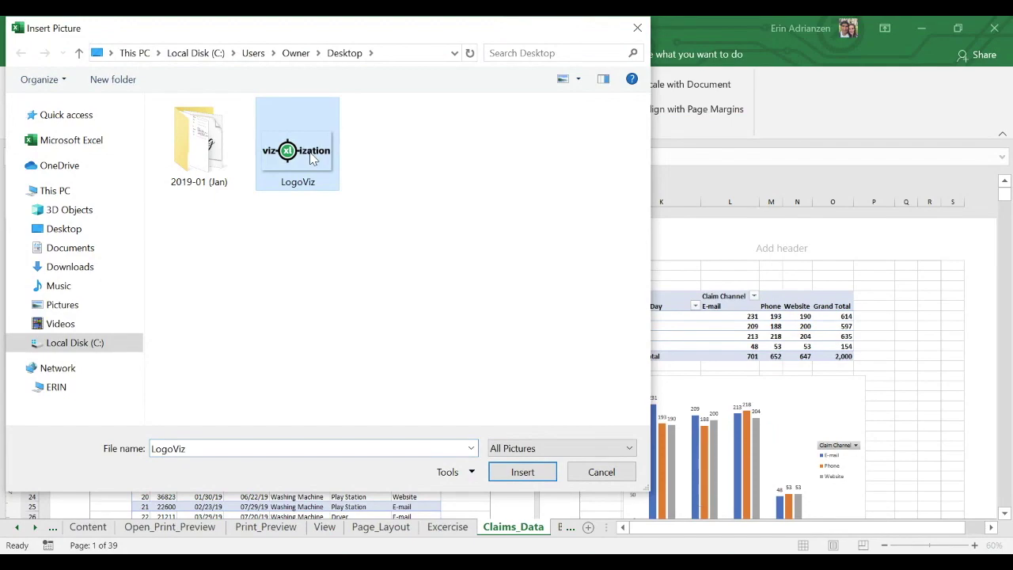
{"action": "left_click", "coordinate": [521, 475]}
{"action": "left_click", "coordinate": [506, 368]}
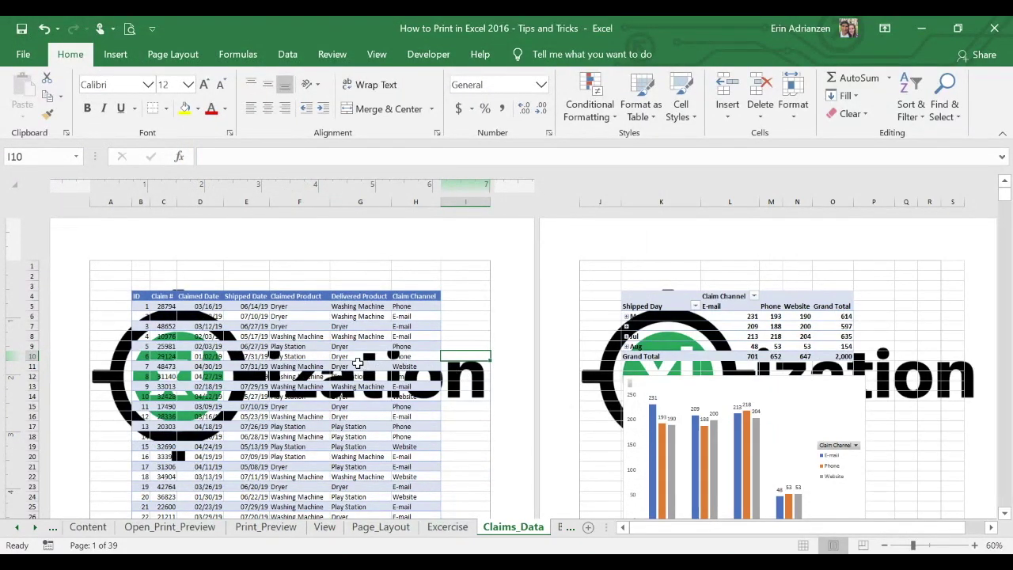
- Scale the logo picture in the right header section to 15% height and width
{"action": "left_click", "coordinate": [398, 250]}
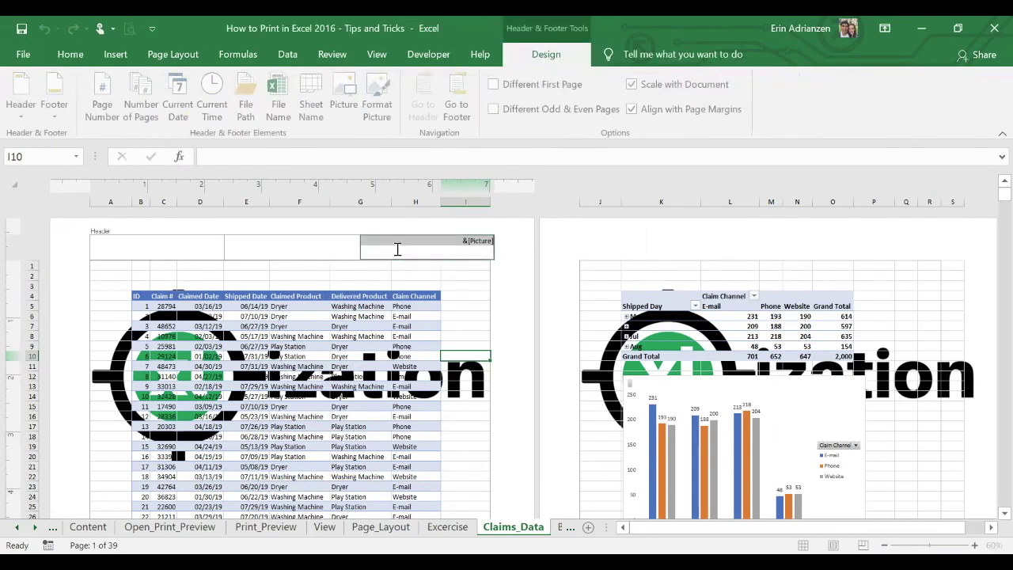
{"action": "left_click", "coordinate": [473, 240]}
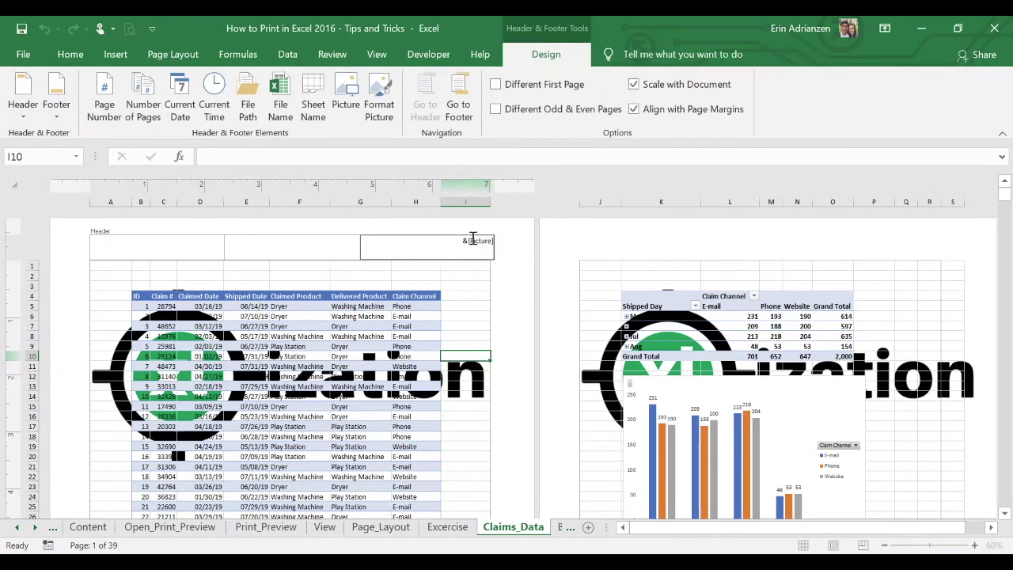
{"action": "left_click", "coordinate": [386, 115]}
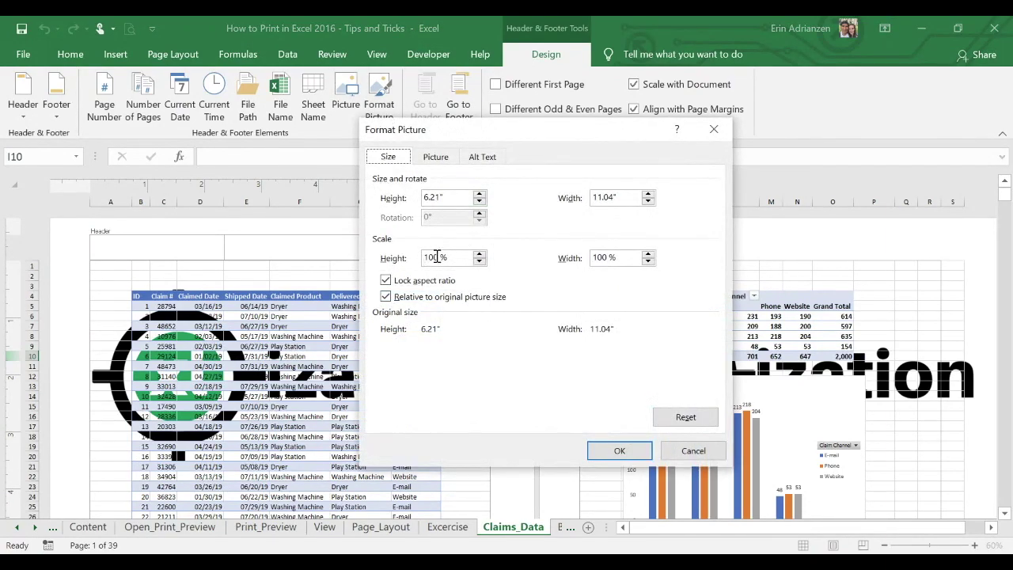
{"action": "left_click_drag", "start_coordinate": [436, 257], "coordinate": [417, 257]}
{"action": "type", "text": "1"}
{"action": "left_click", "coordinate": [607, 258]}
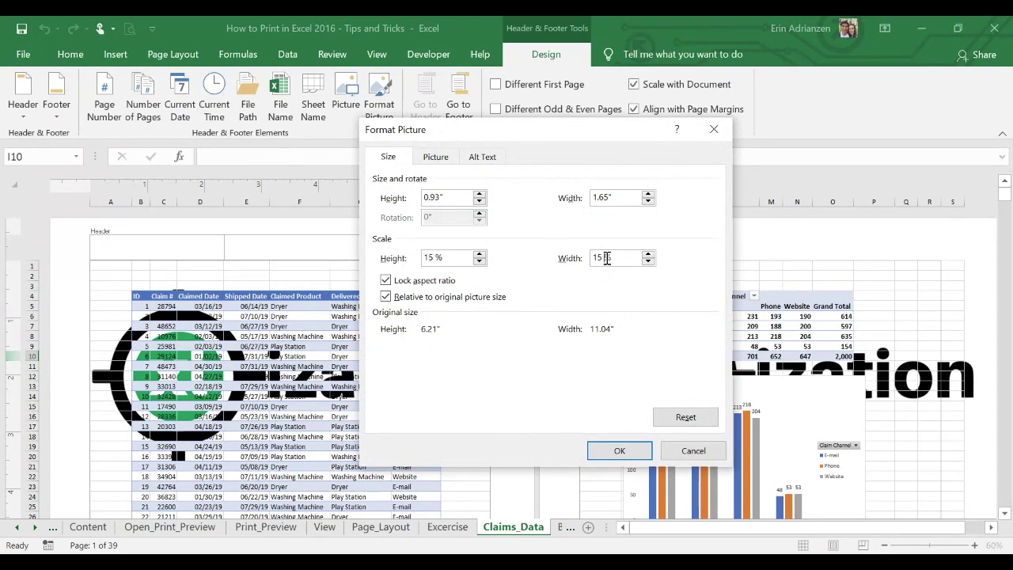
{"action": "left_click", "coordinate": [619, 450]}
{"action": "left_click", "coordinate": [511, 319]}
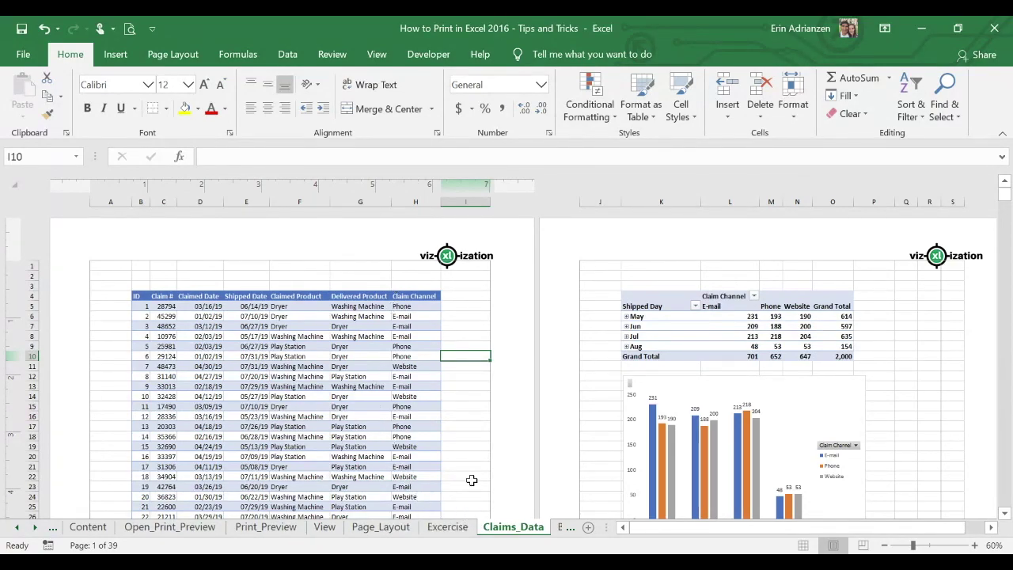
- Add the page number to the center footer section of Claims_Data and check the header and footer on its pages
{"action": "left_click", "coordinate": [449, 527]}
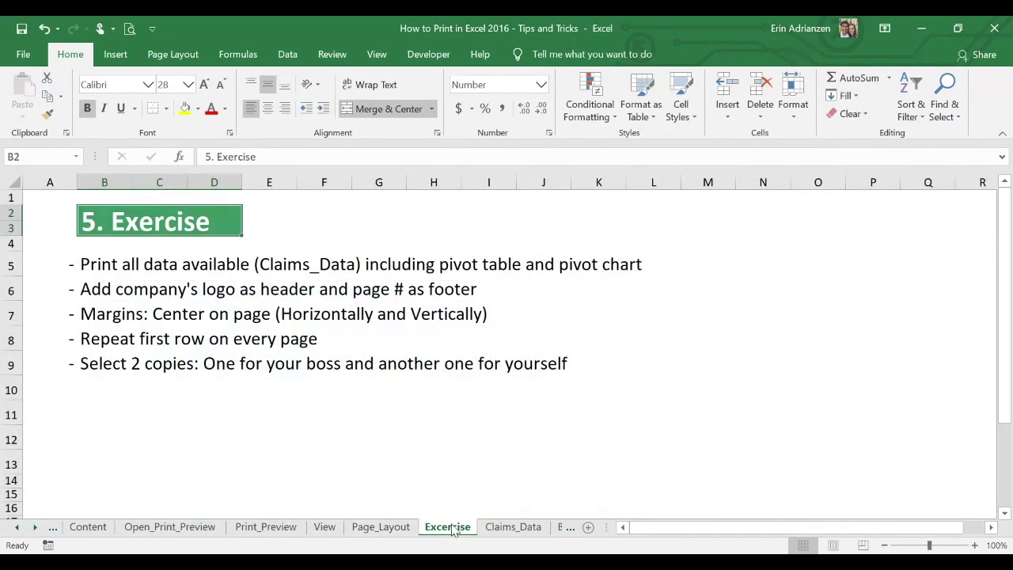
{"action": "left_click", "coordinate": [501, 528]}
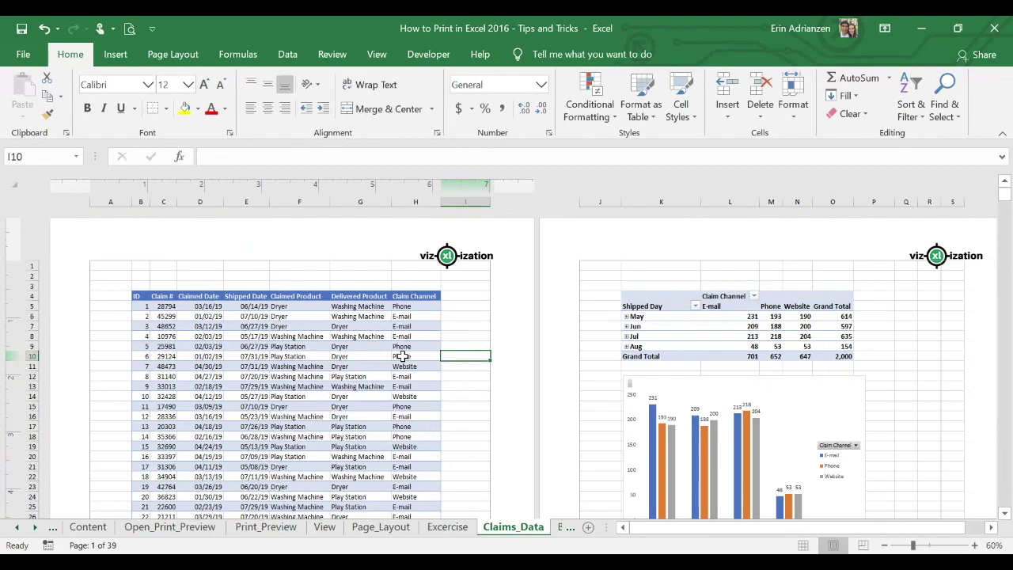
{"action": "scroll", "coordinate": [403, 357], "scroll_direction": "down", "scroll_amount": 12}
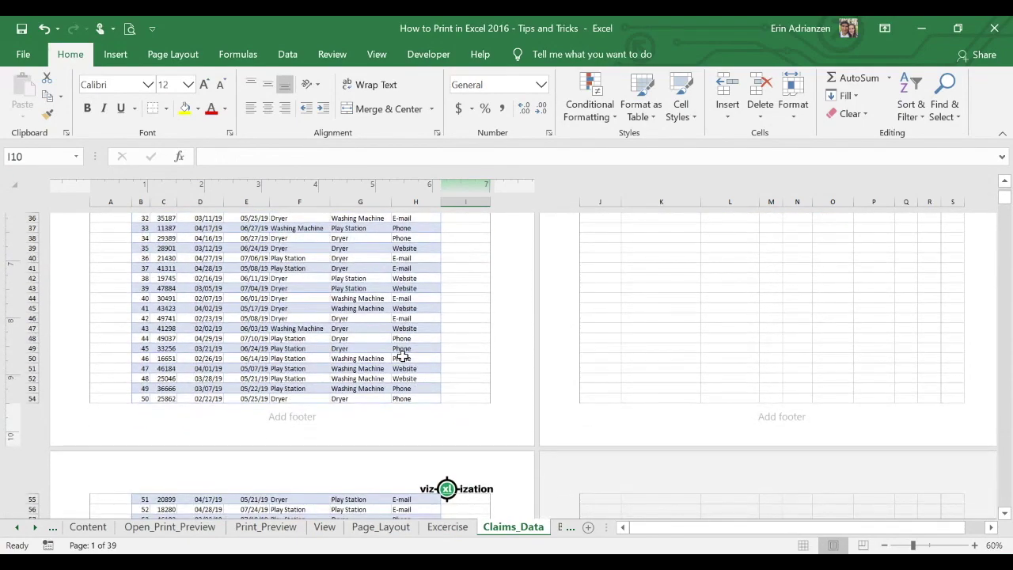
{"action": "left_click", "coordinate": [295, 417]}
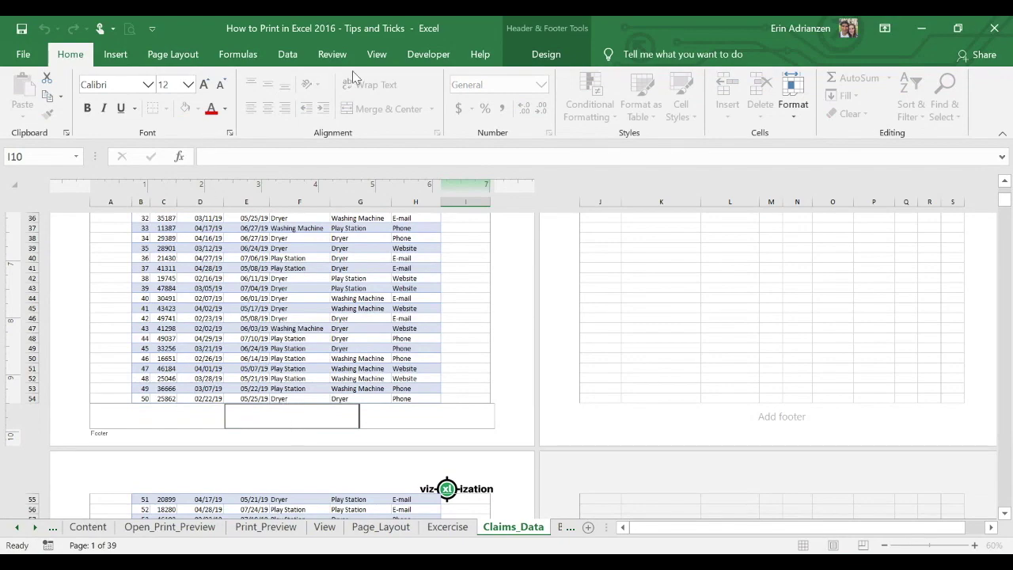
{"action": "left_click", "coordinate": [545, 54]}
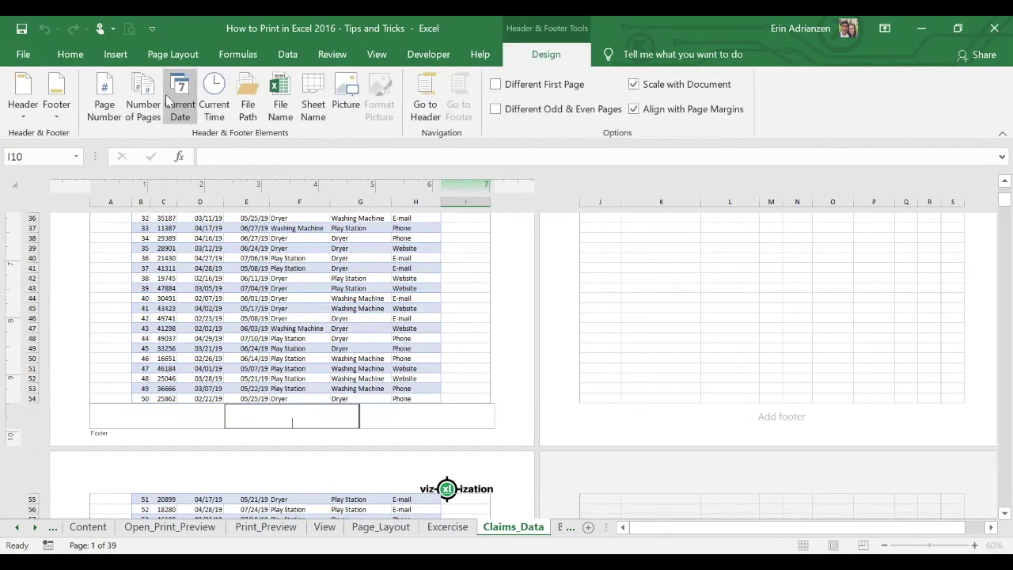
{"action": "left_click", "coordinate": [105, 91]}
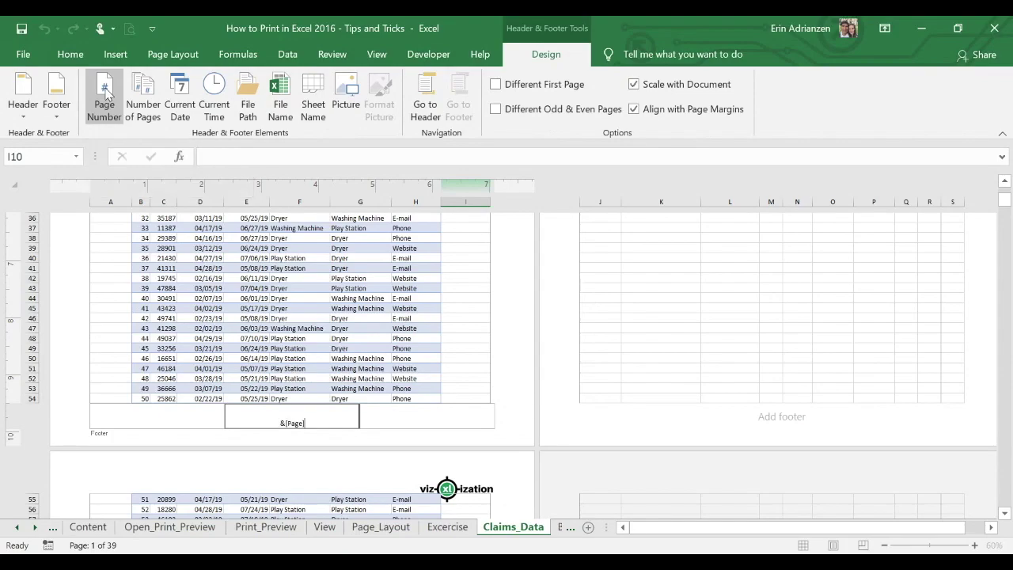
{"action": "left_click", "coordinate": [444, 322]}
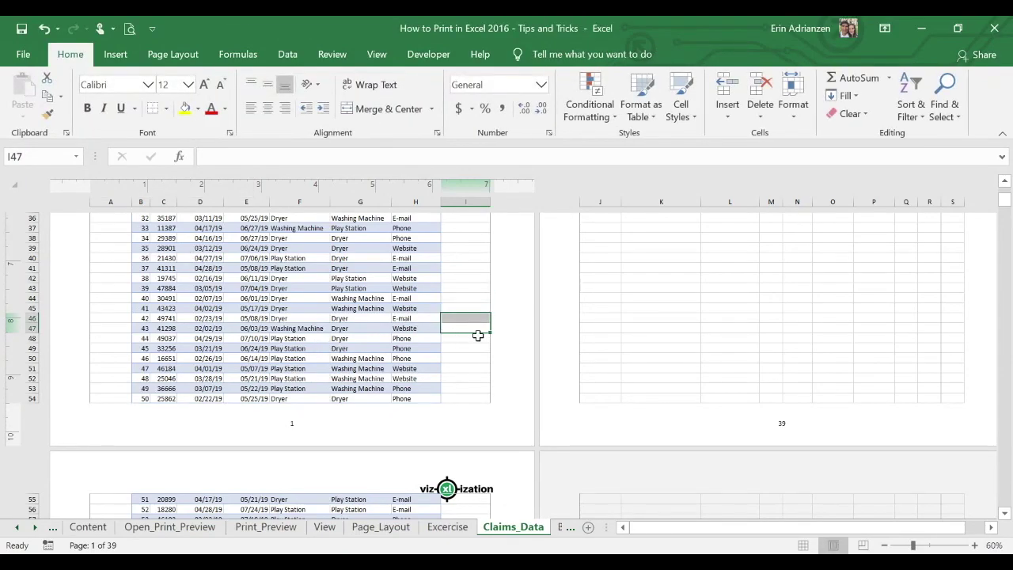
{"action": "scroll", "coordinate": [448, 310], "scroll_direction": "up", "scroll_amount": 10}
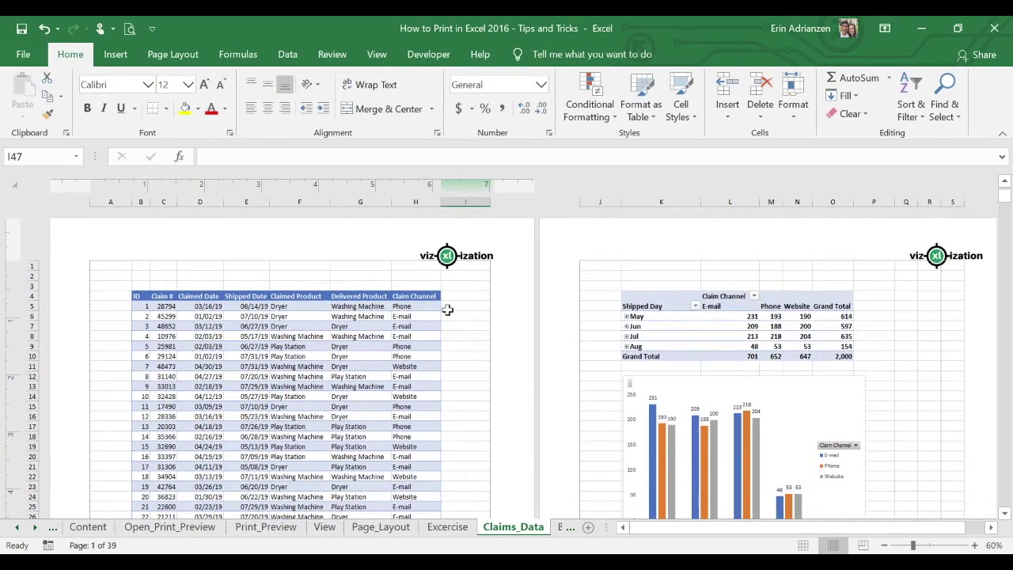
{"action": "scroll", "coordinate": [447, 309], "scroll_direction": "down", "scroll_amount": 15}
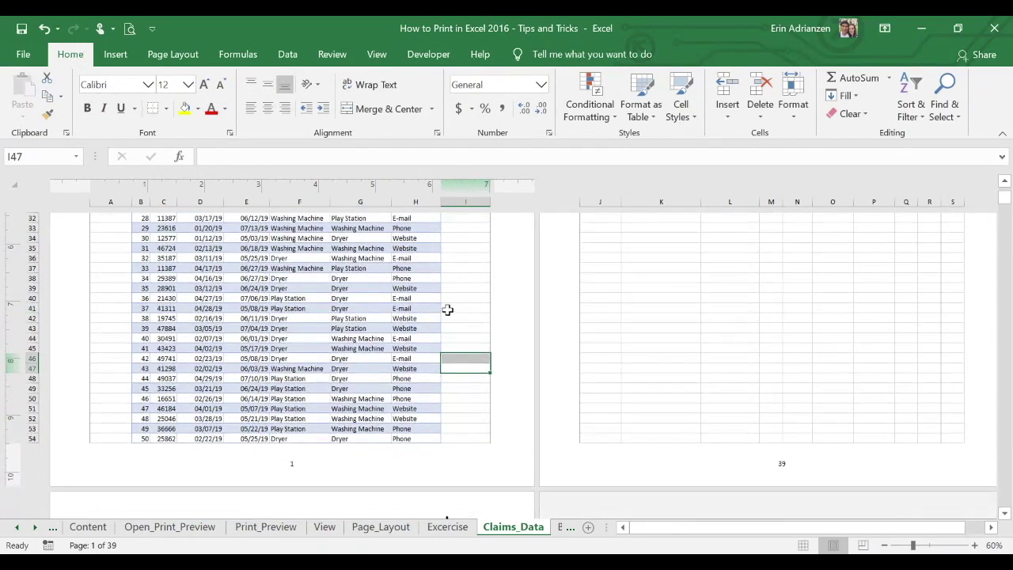
{"action": "scroll", "coordinate": [447, 309], "scroll_direction": "up", "scroll_amount": 15}
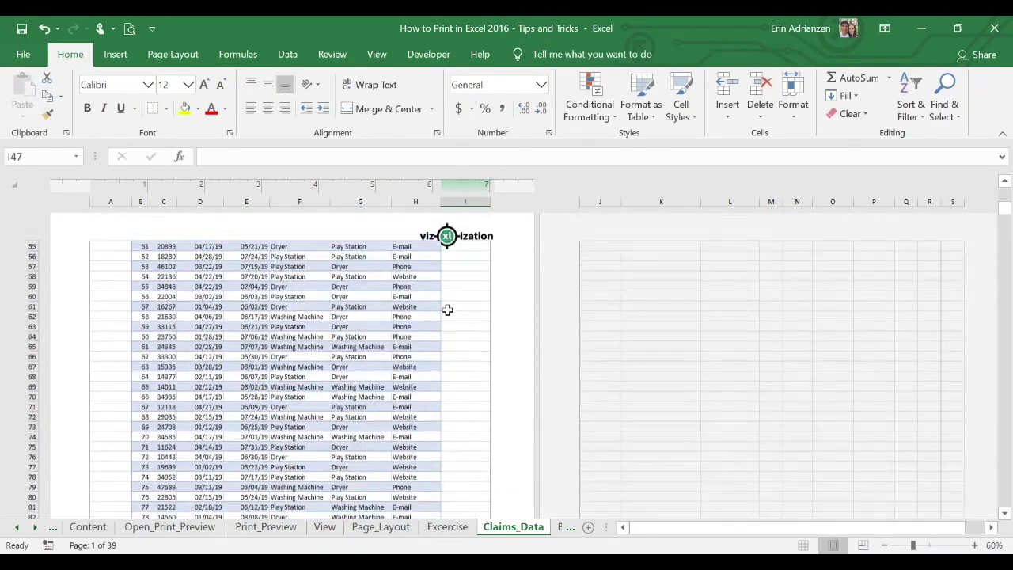
{"action": "scroll", "coordinate": [447, 309], "scroll_direction": "down", "scroll_amount": 1}
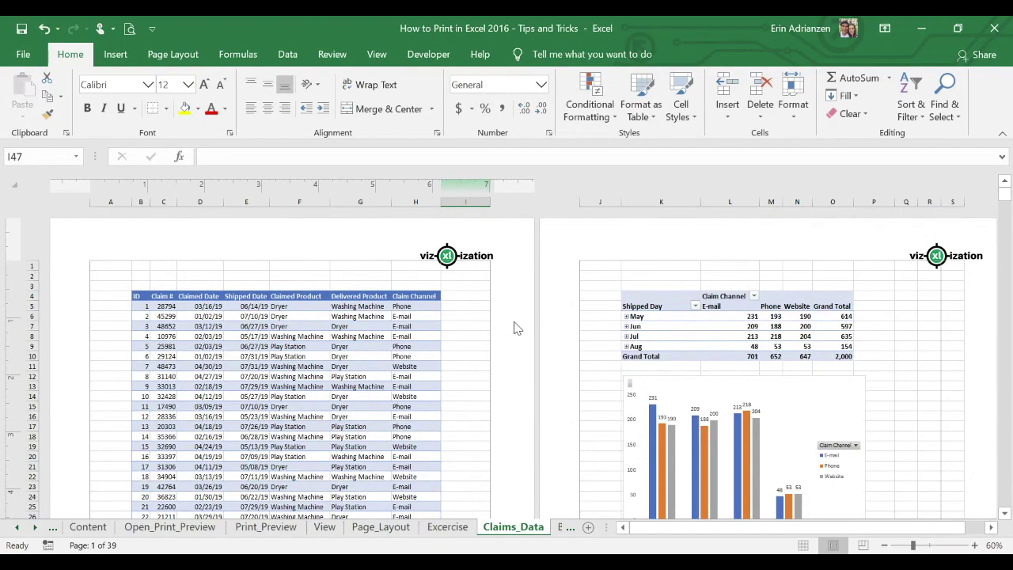
- Center the Claims_Data printout on the page both horizontally and vertically
{"action": "left_click", "coordinate": [448, 532]}
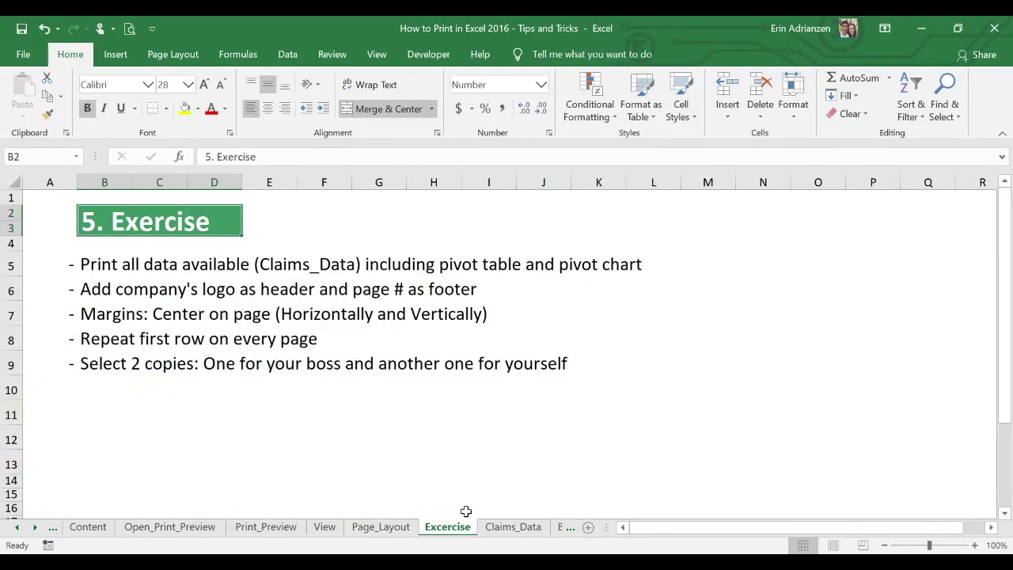
{"action": "left_click", "coordinate": [513, 527]}
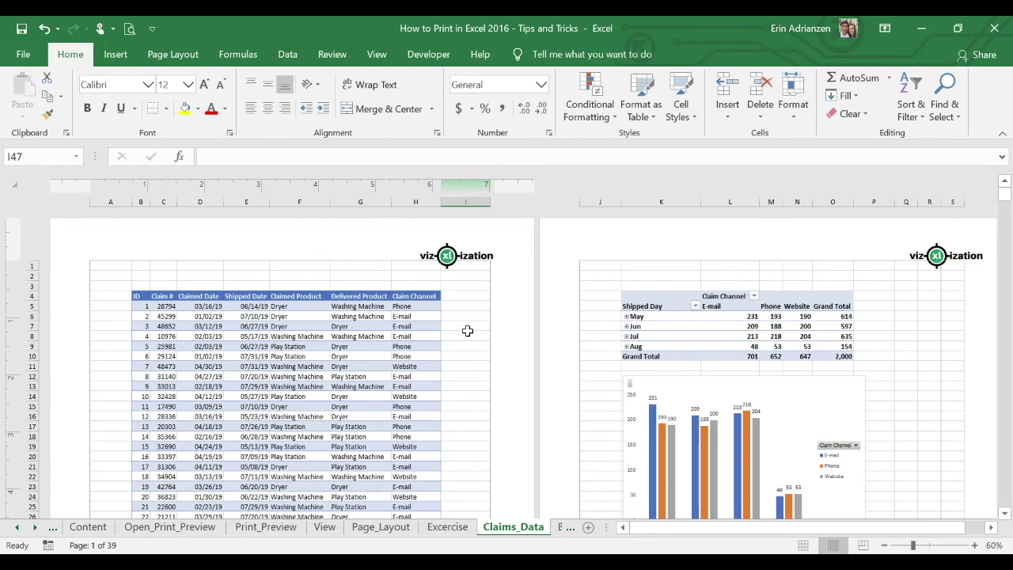
{"action": "left_click", "coordinate": [173, 54]}
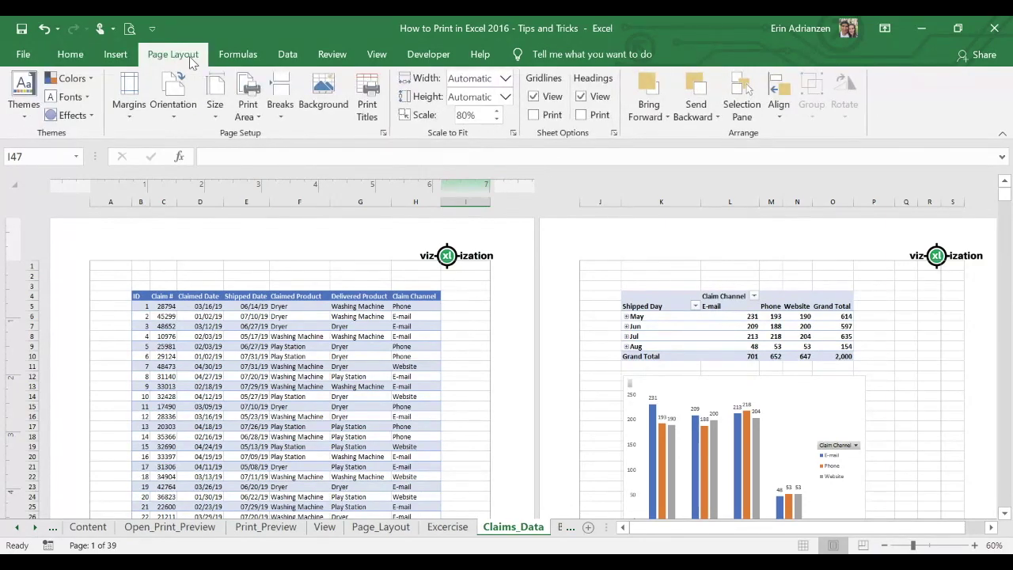
{"action": "left_click", "coordinate": [376, 99]}
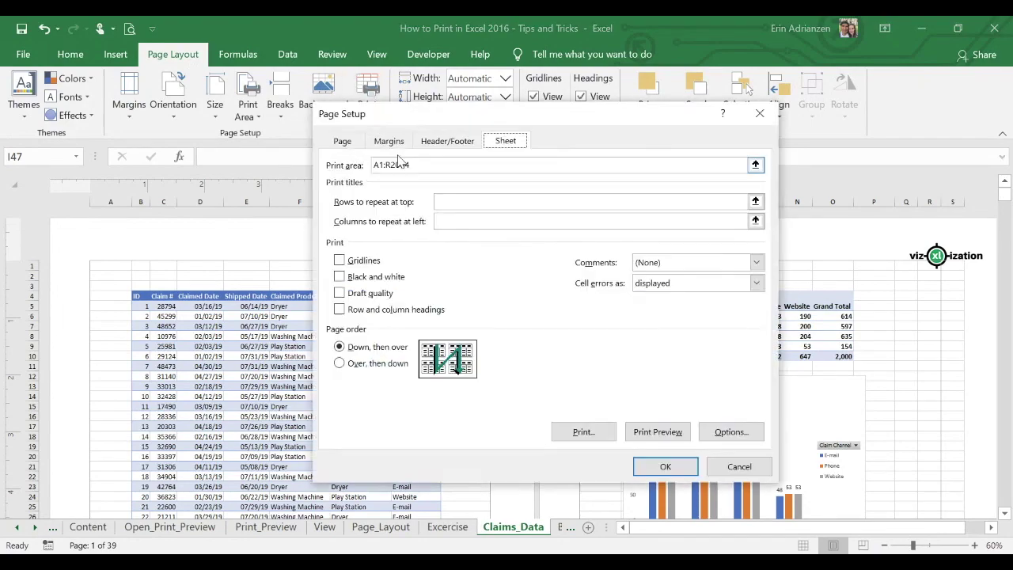
{"action": "left_click", "coordinate": [389, 141]}
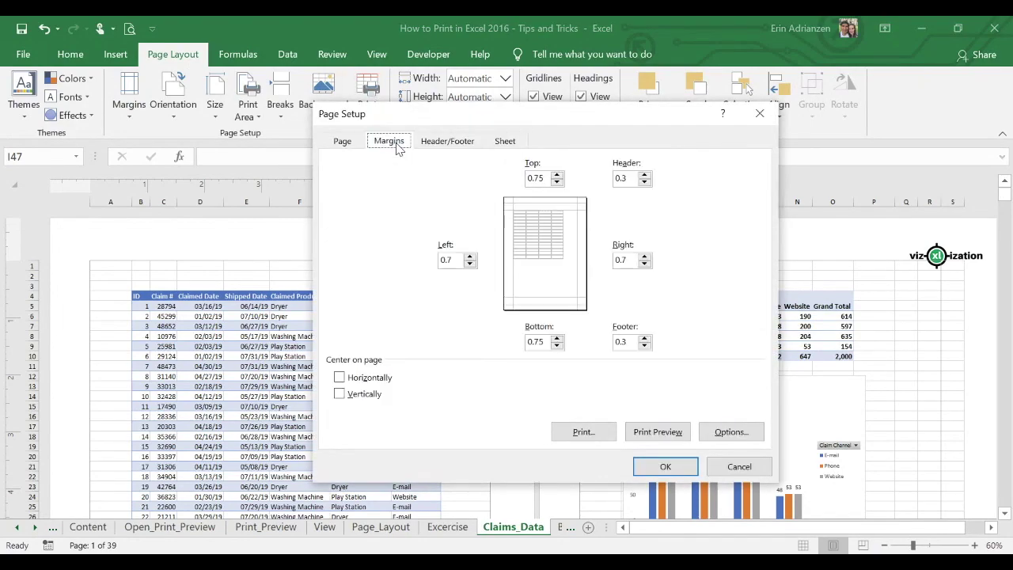
{"action": "left_click", "coordinate": [340, 378]}
{"action": "left_click", "coordinate": [340, 395]}
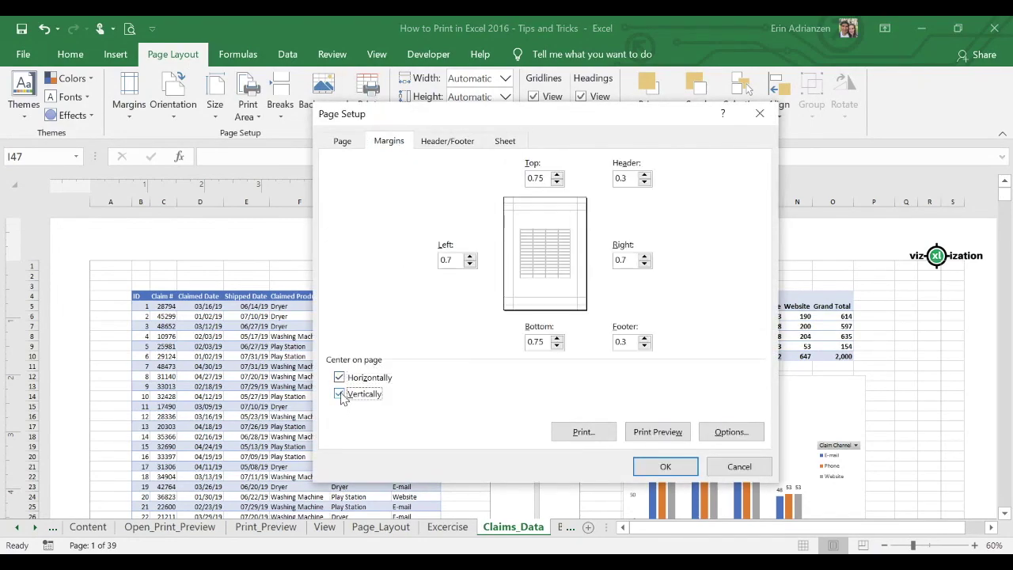
{"action": "left_click", "coordinate": [666, 467]}
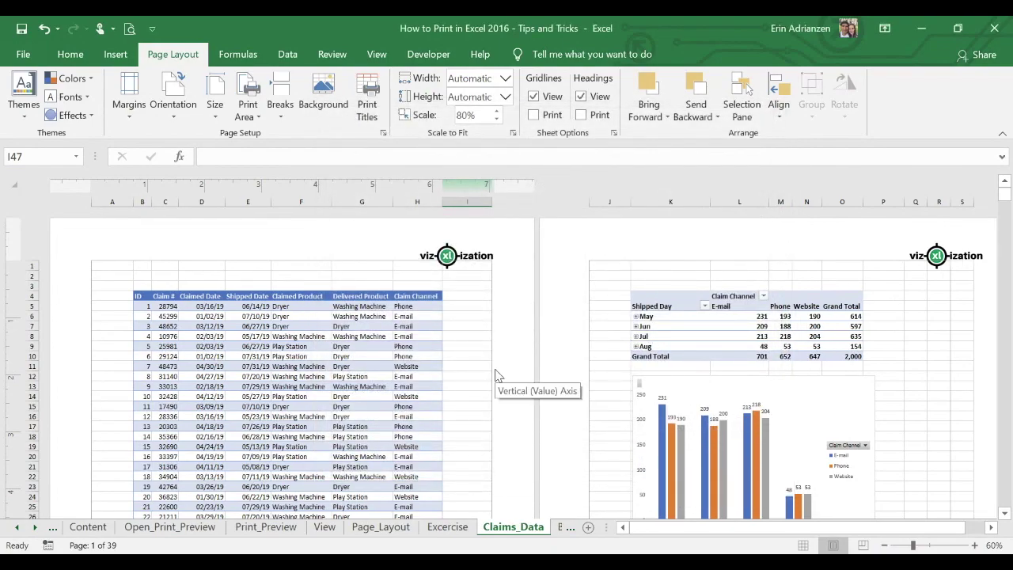
- Review the task list on the Excercise sheet and check Claims_Data in the print preview
{"action": "left_click", "coordinate": [444, 526]}
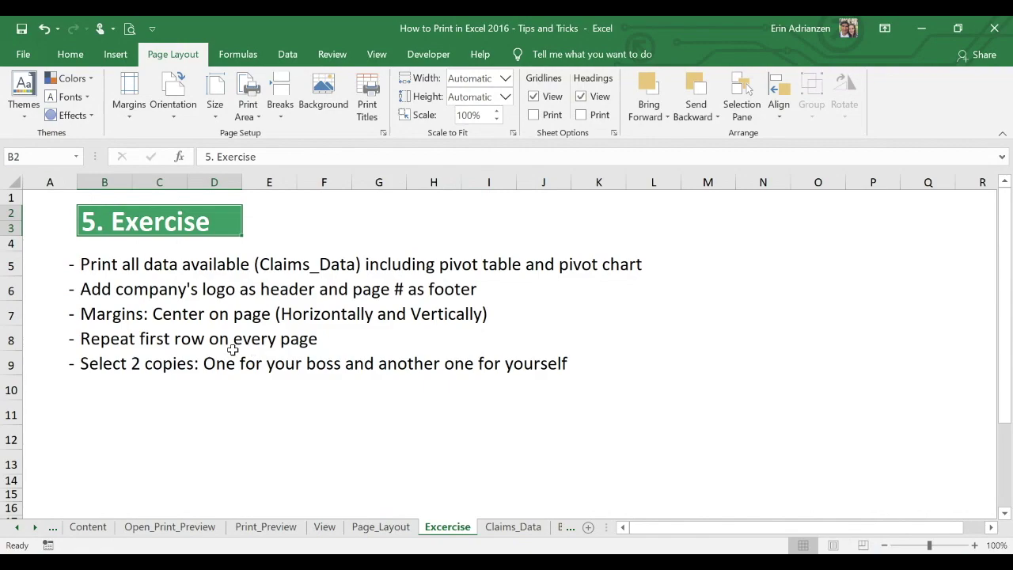
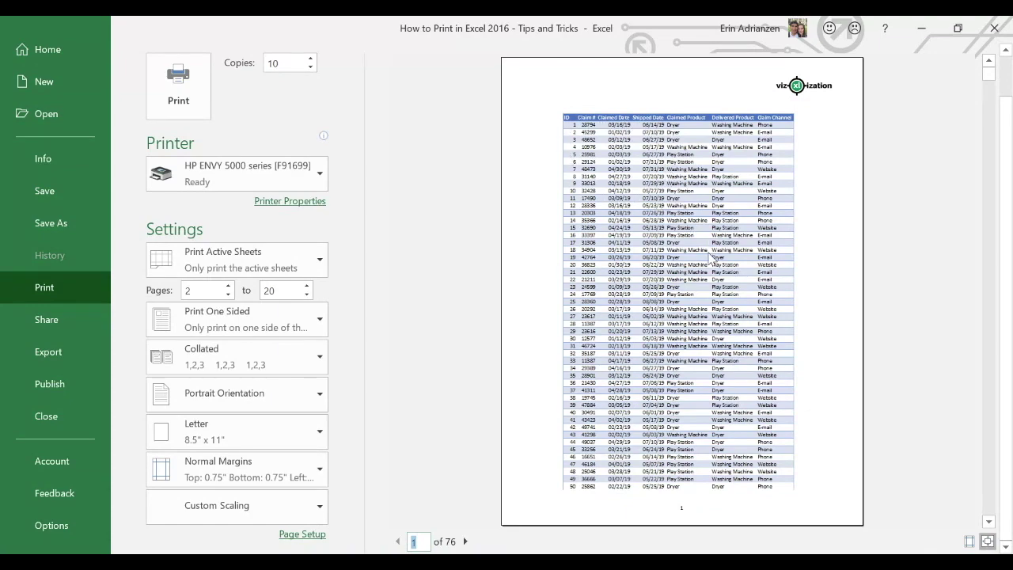
{"action": "key", "text": "shift+Tab"}
{"action": "key", "text": "Escape"}
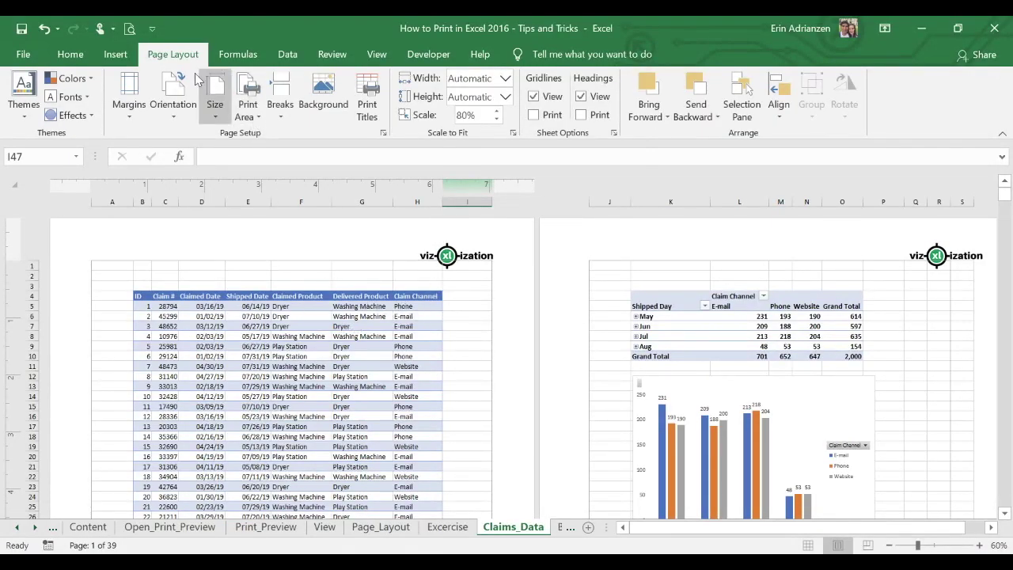
- Set row 4 ($4:$4) of Claims_Data to repeat at the top of every printed page
{"action": "left_click", "coordinate": [368, 100]}
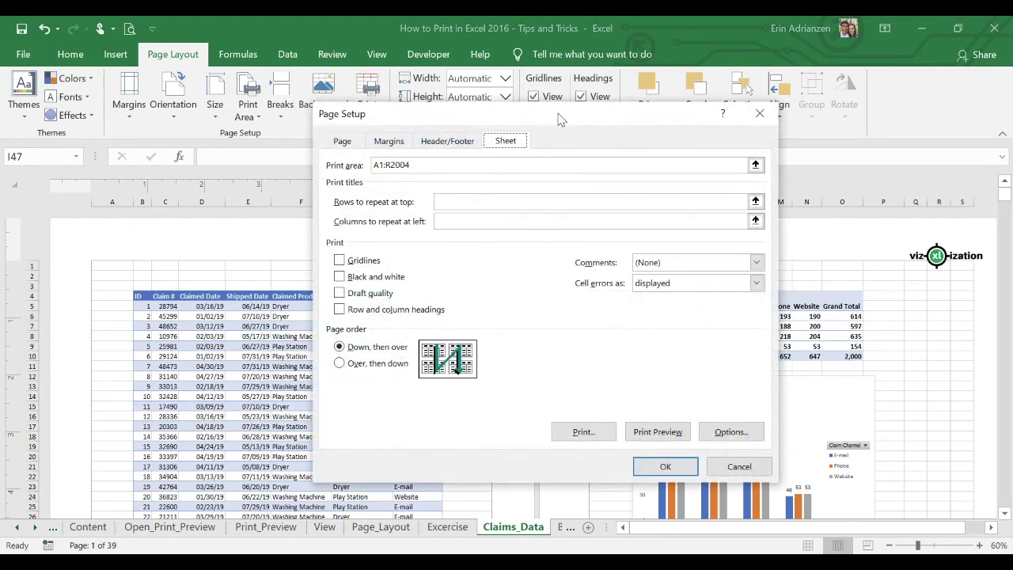
{"action": "left_click_drag", "start_coordinate": [560, 115], "coordinate": [527, 115]}
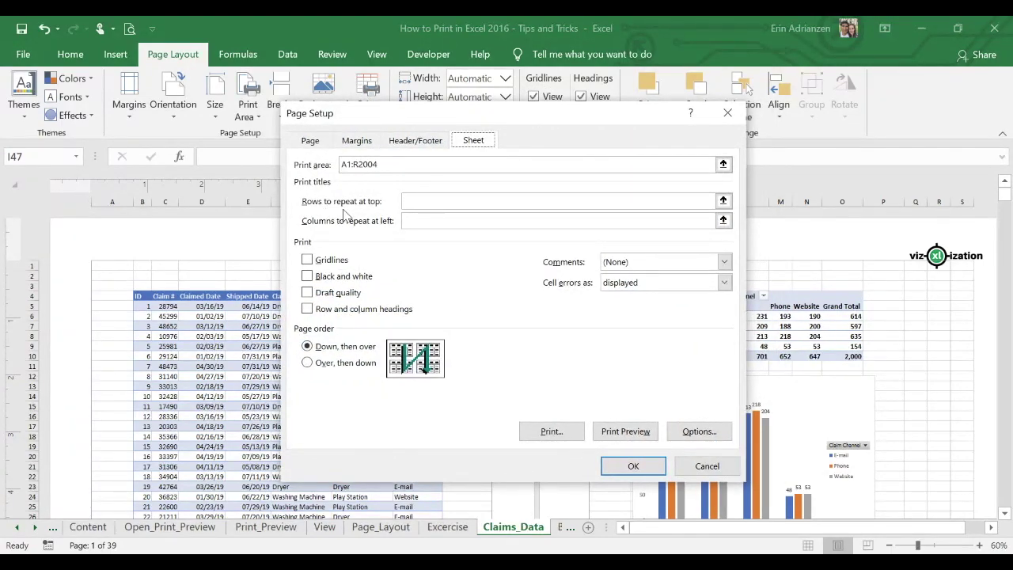
{"action": "left_click", "coordinate": [722, 201]}
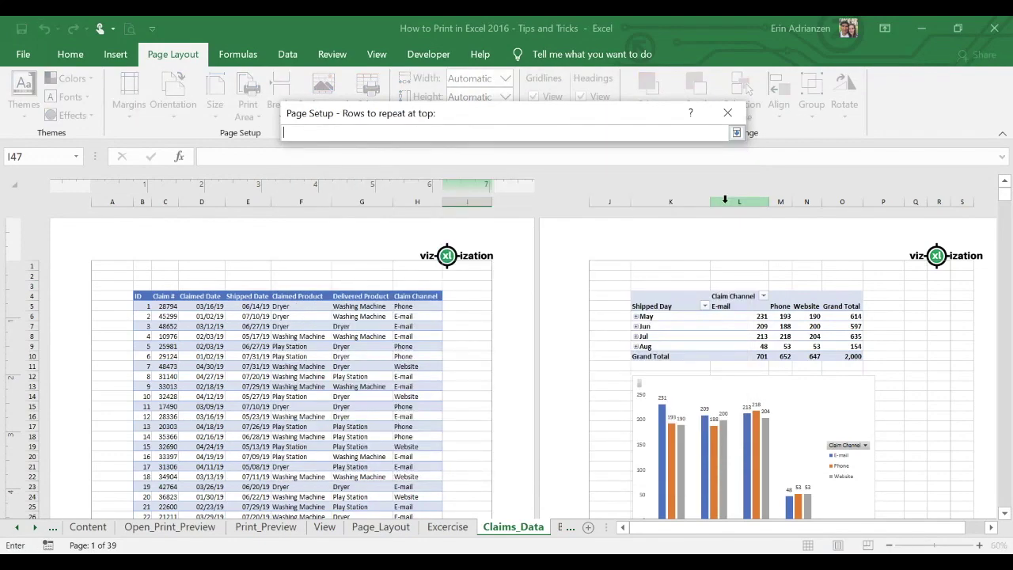
{"action": "left_click", "coordinate": [30, 295]}
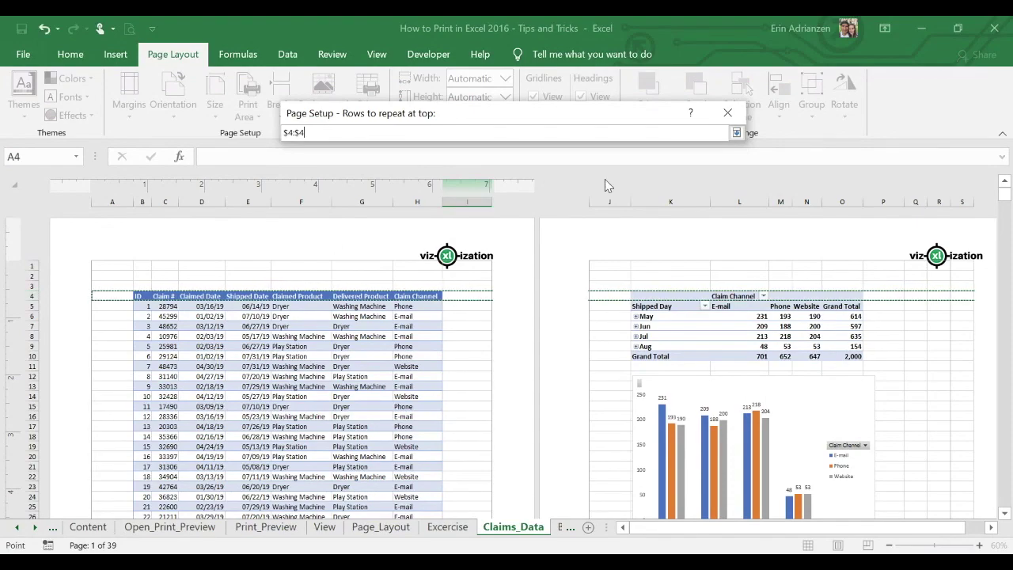
{"action": "left_click", "coordinate": [736, 133]}
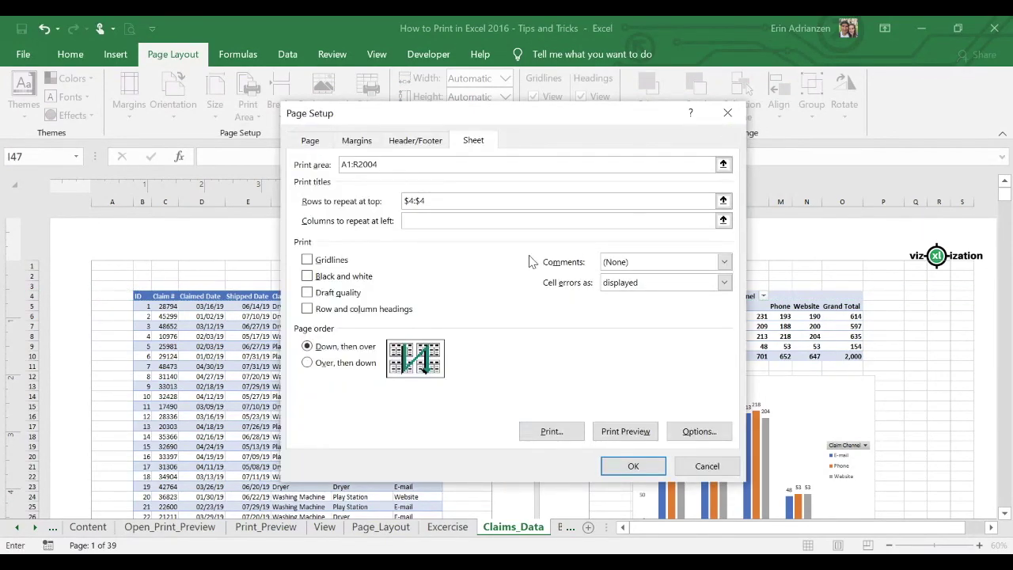
{"action": "left_click", "coordinate": [643, 468]}
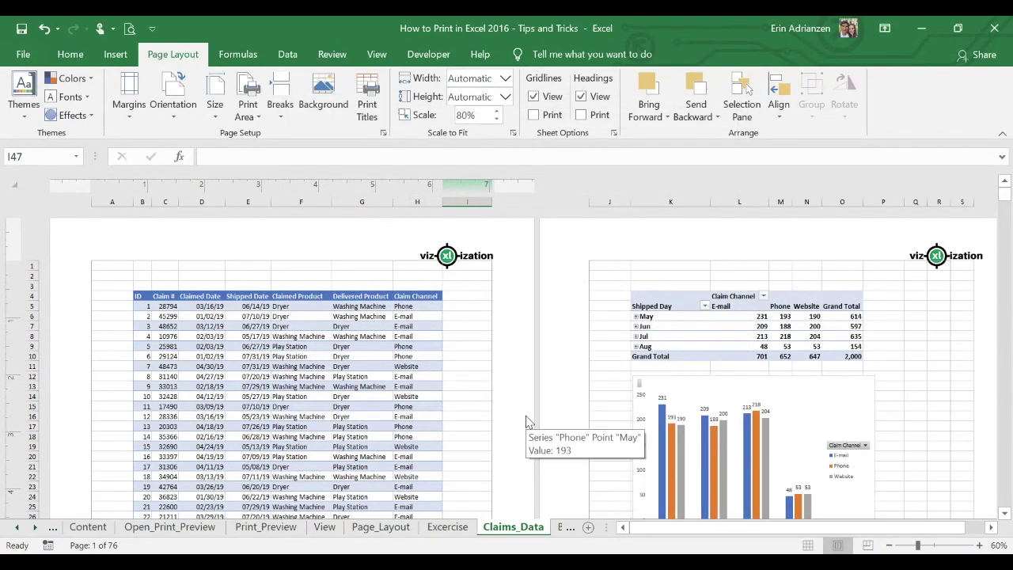
- Check the repeated header row in the print preview of Claims_Data on pages 2 and 20
{"action": "key", "text": "ctrl+p"}
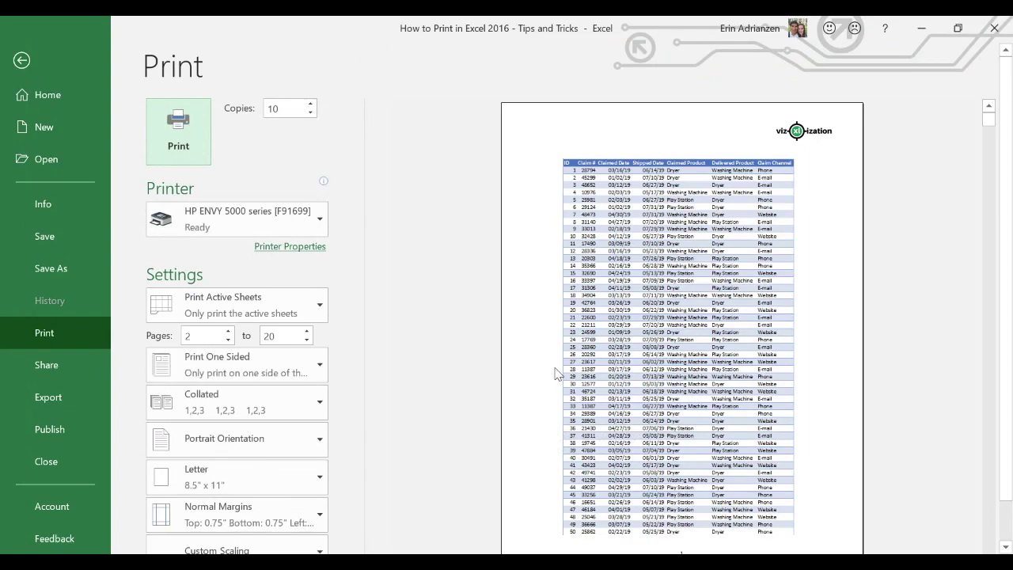
{"action": "scroll", "coordinate": [571, 411], "scroll_direction": "down", "scroll_amount": 1}
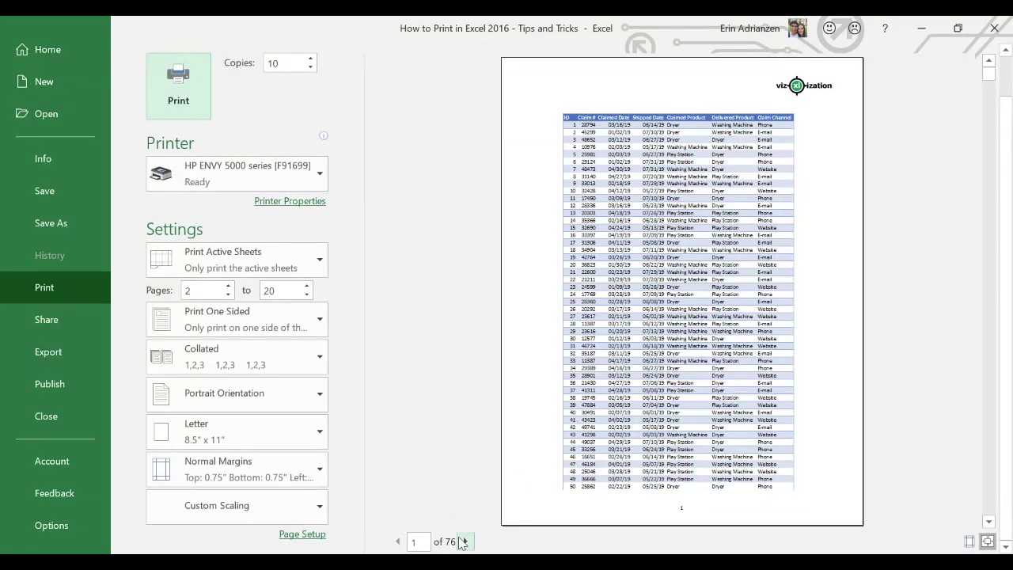
{"action": "left_click", "coordinate": [465, 544]}
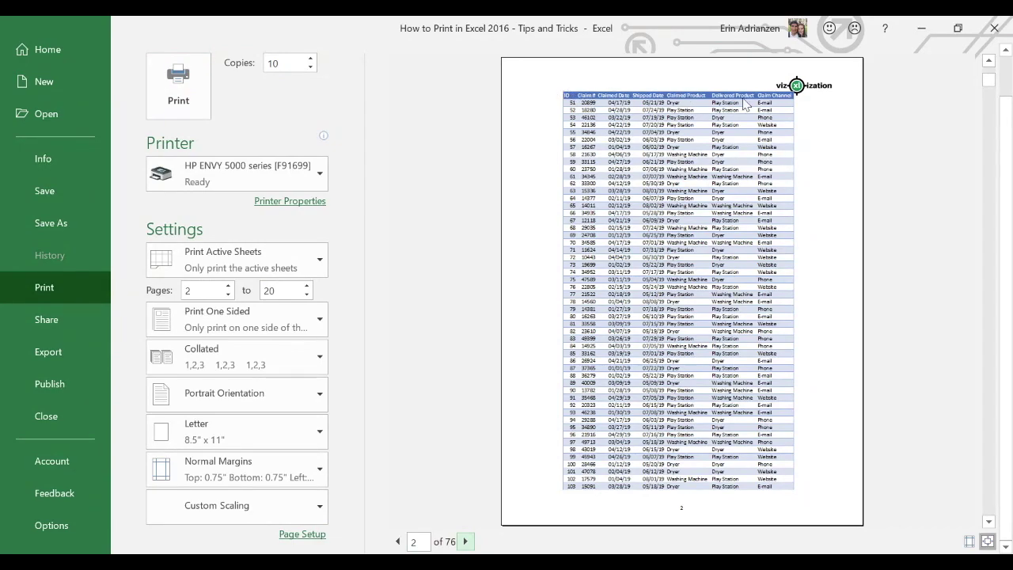
{"action": "type", "text": "20"}
{"action": "key", "text": "Return"}
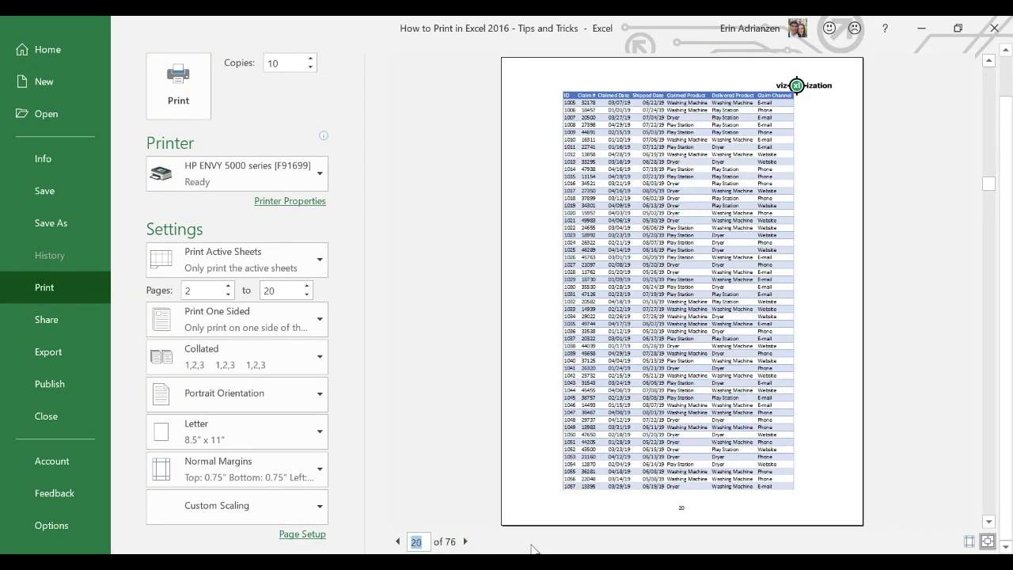
{"action": "left_click", "coordinate": [484, 546]}
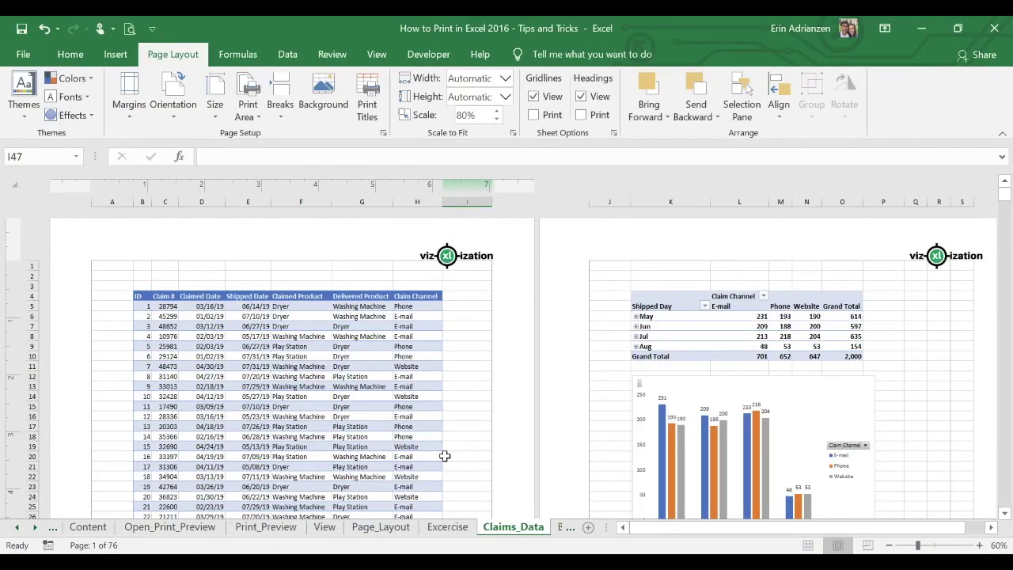
- Recheck the Excercise tasks and set the Claims_Data printout to 2 copies on the HP ENVY 5000 series printer
{"action": "left_click", "coordinate": [448, 528]}
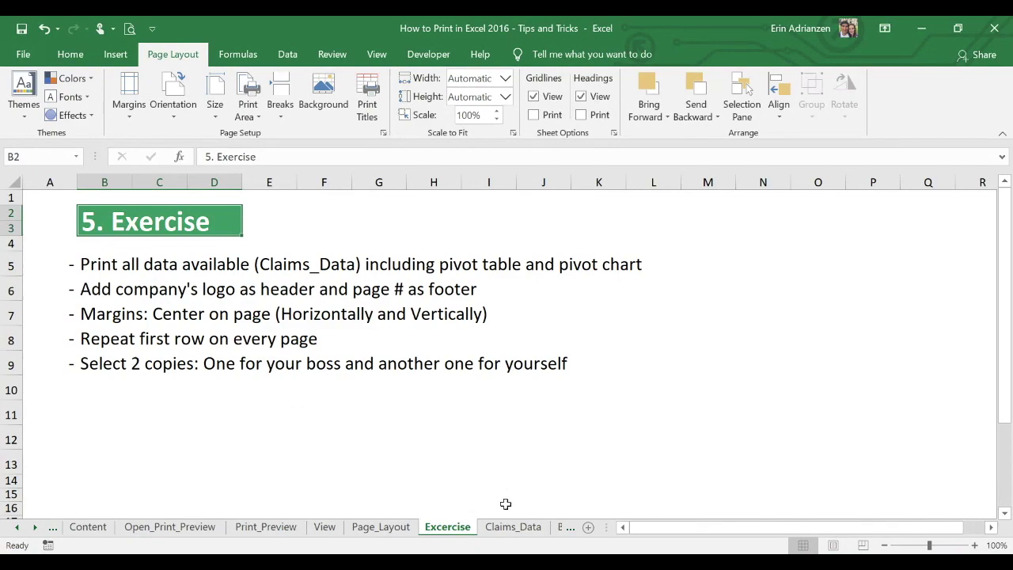
{"action": "left_click", "coordinate": [514, 528]}
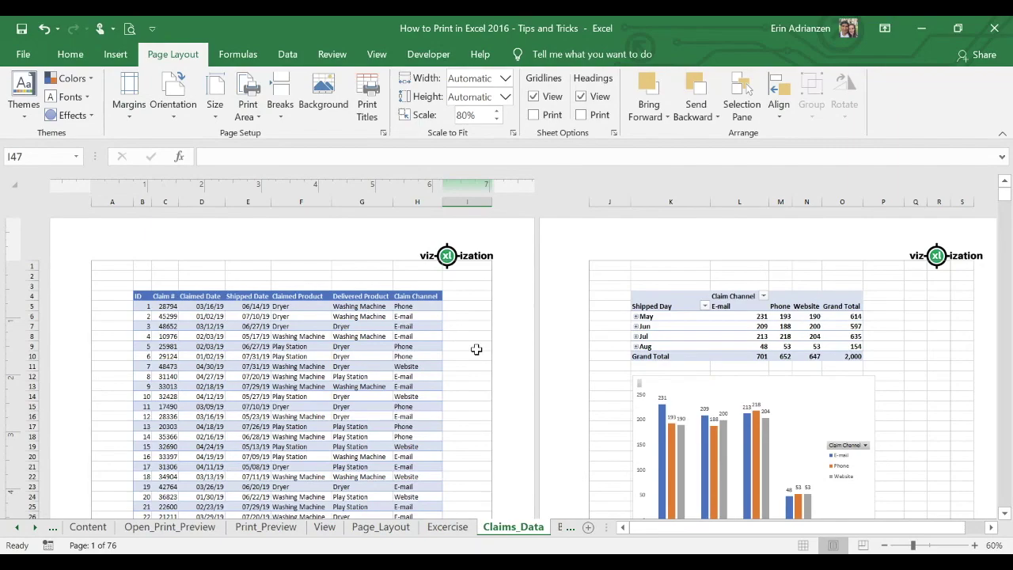
{"action": "key", "text": "ctrl+p"}
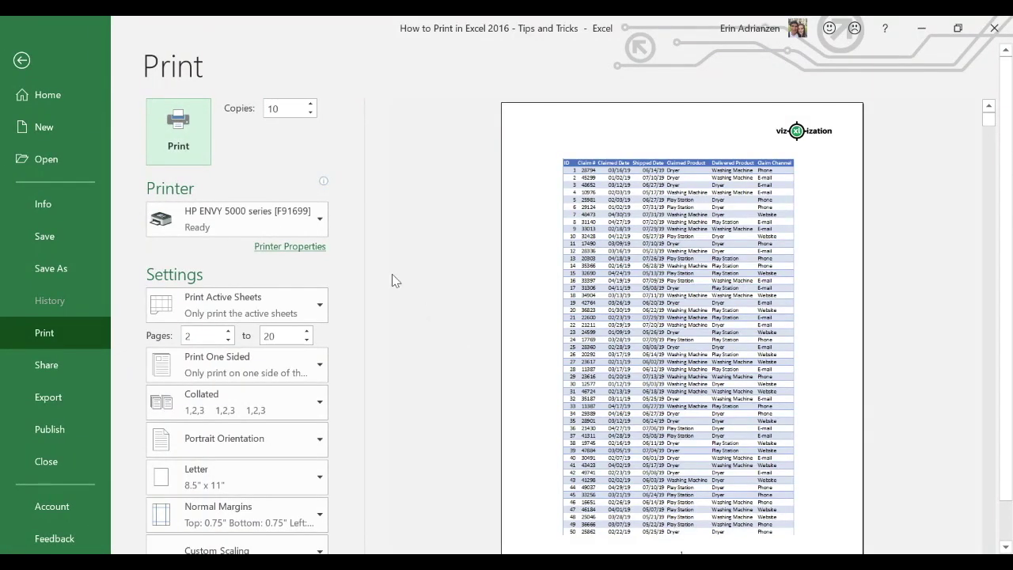
{"action": "double_click", "coordinate": [285, 111]}
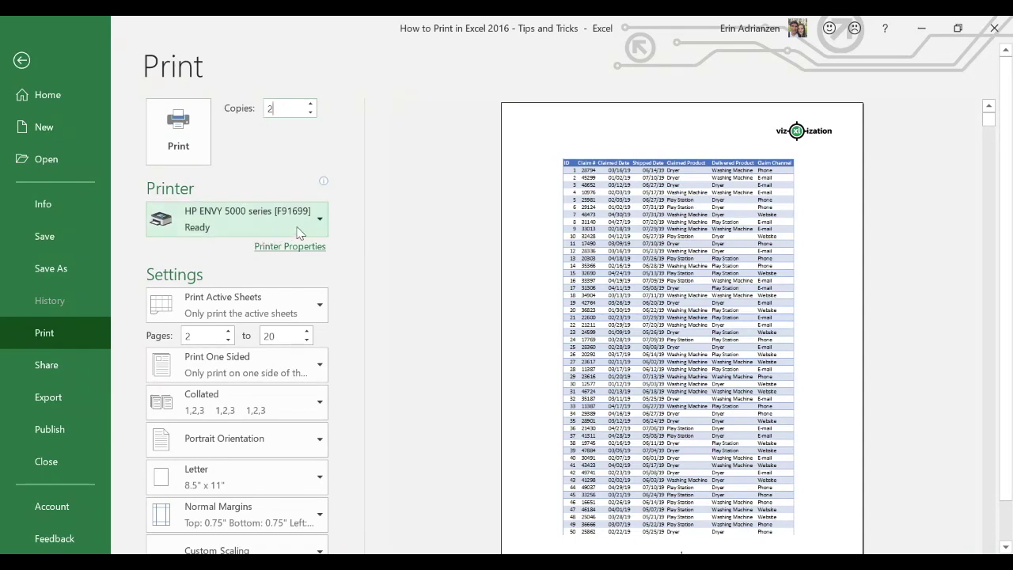
{"action": "left_click", "coordinate": [321, 219]}
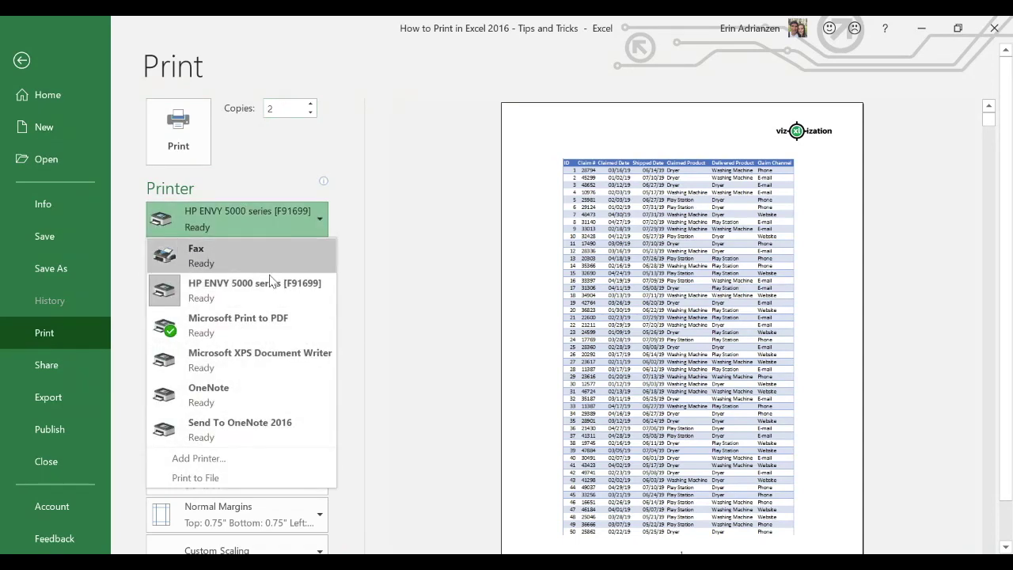
{"action": "left_click", "coordinate": [237, 301]}
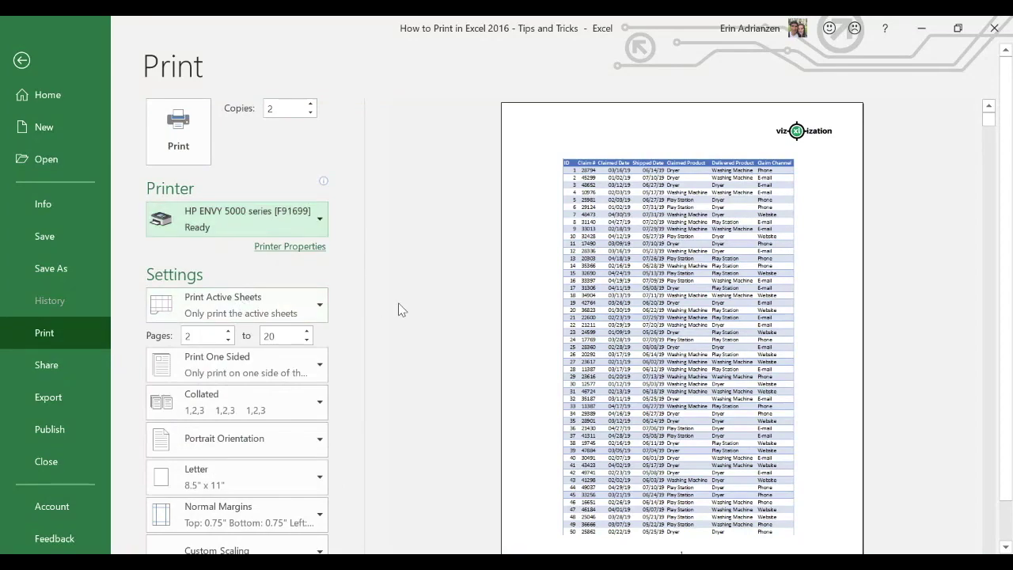
{"action": "scroll", "coordinate": [432, 312], "scroll_direction": "down", "scroll_amount": 1}
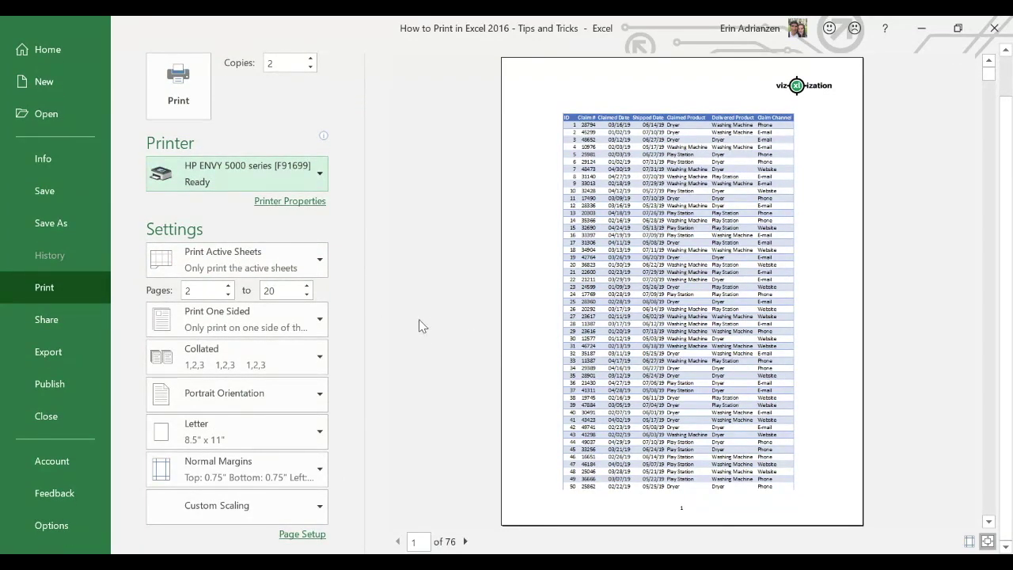
{"action": "scroll", "coordinate": [422, 322], "scroll_direction": "up", "scroll_amount": 1}
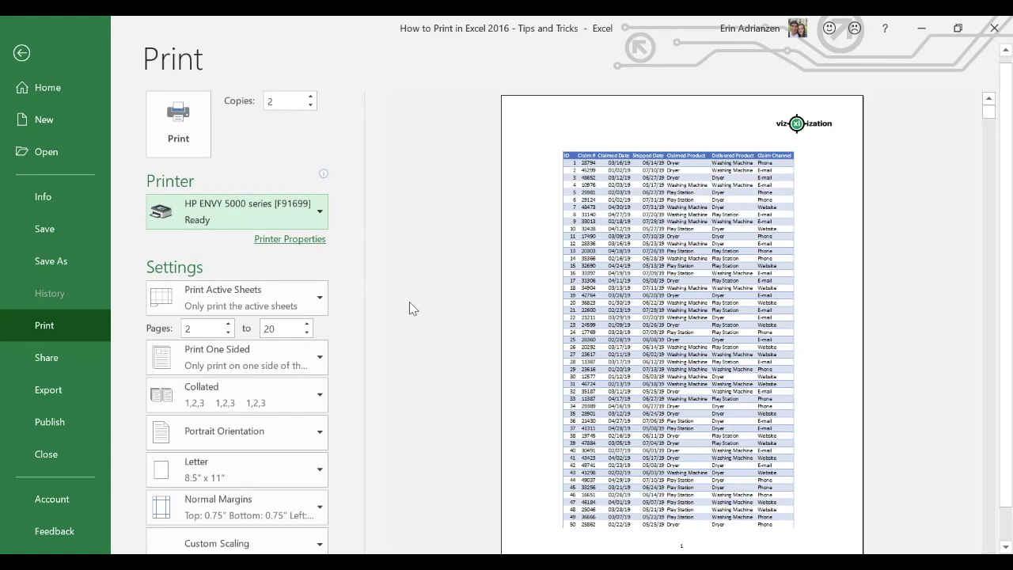
{"action": "key", "text": "Escape"}
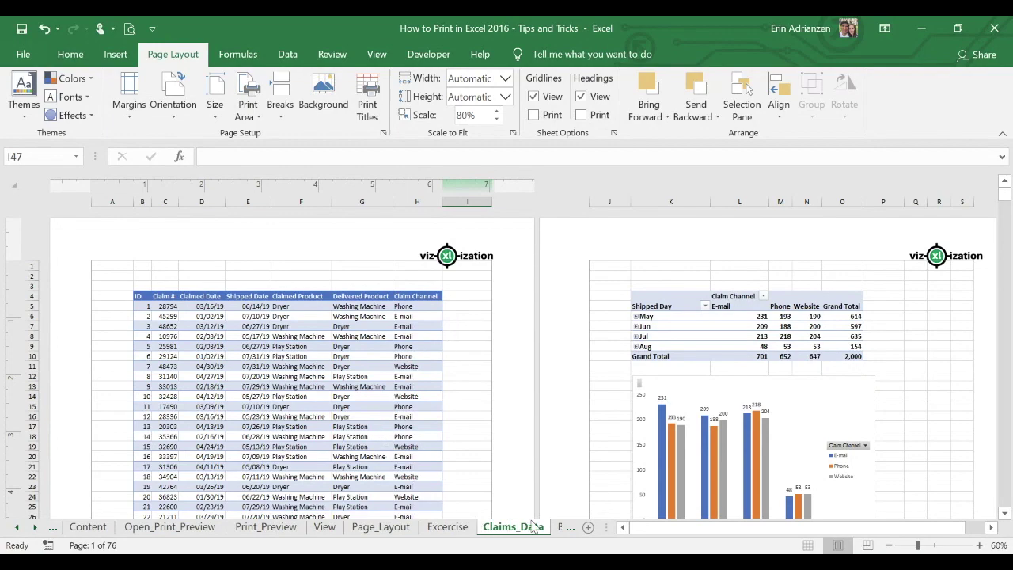
- Read the tasks on the Bonus sheet and set the Claims_Data print range to pages 3 to 10
{"action": "scroll", "coordinate": [510, 534], "scroll_direction": "down", "scroll_amount": 2}
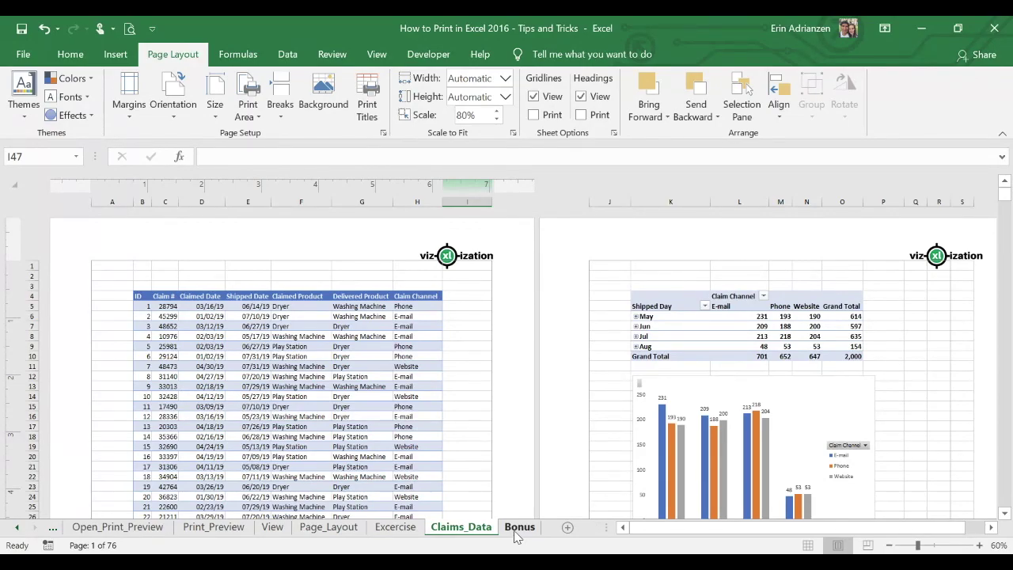
{"action": "left_click", "coordinate": [516, 527]}
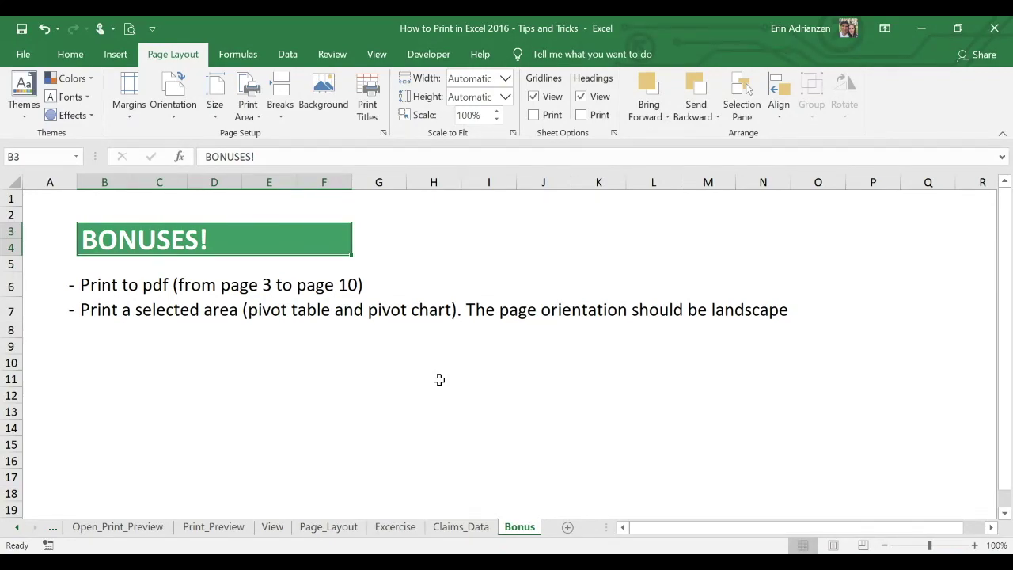
{"action": "left_click", "coordinate": [448, 529]}
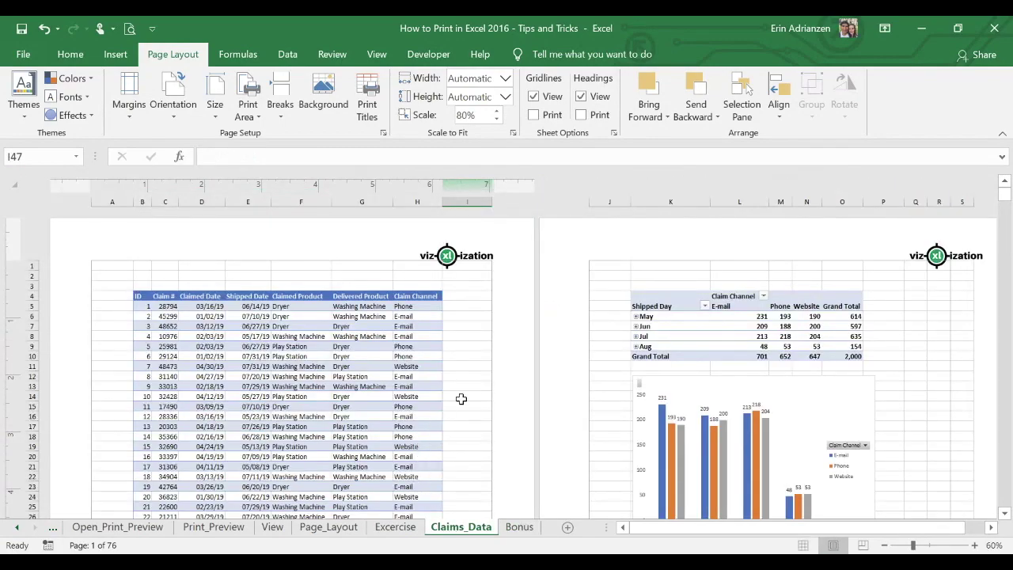
{"action": "key", "text": "ctrl+p"}
{"action": "double_click", "coordinate": [202, 339]}
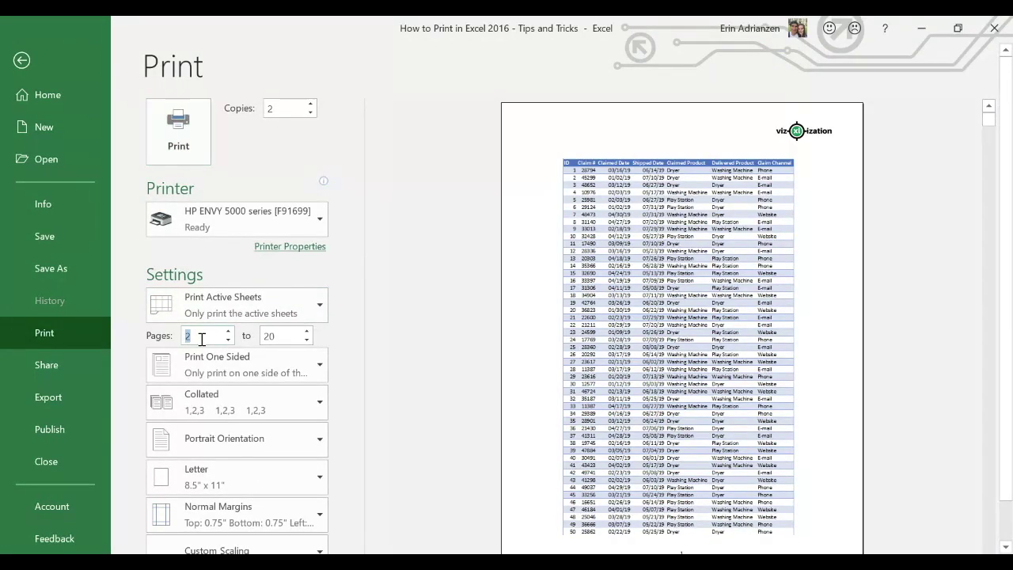
{"action": "type", "text": "3"}
{"action": "key", "text": "Tab"}
{"action": "type", "text": "10"}
{"action": "left_click", "coordinate": [433, 358]}
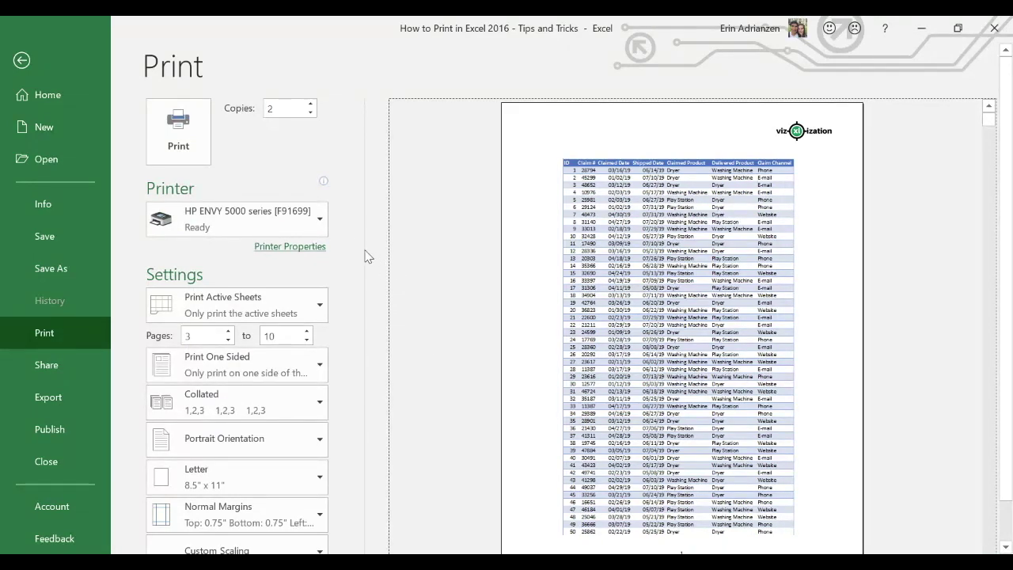
- Print 1 copy of the page range with Microsoft Print to PDF, saved to the Desktop as Printing in Excel 2016
{"action": "left_click", "coordinate": [323, 221]}
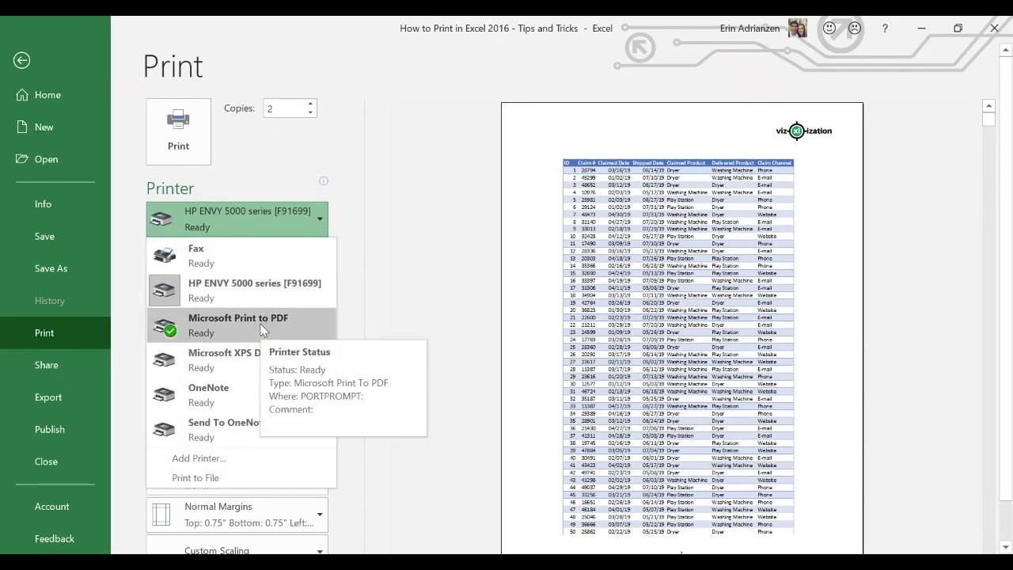
{"action": "left_click", "coordinate": [264, 330]}
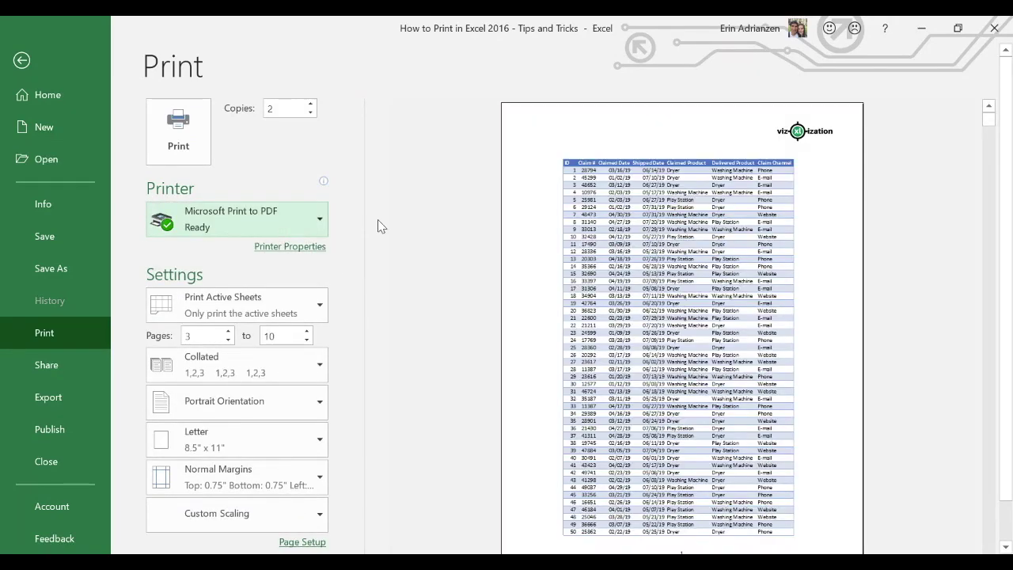
{"action": "left_click", "coordinate": [311, 115]}
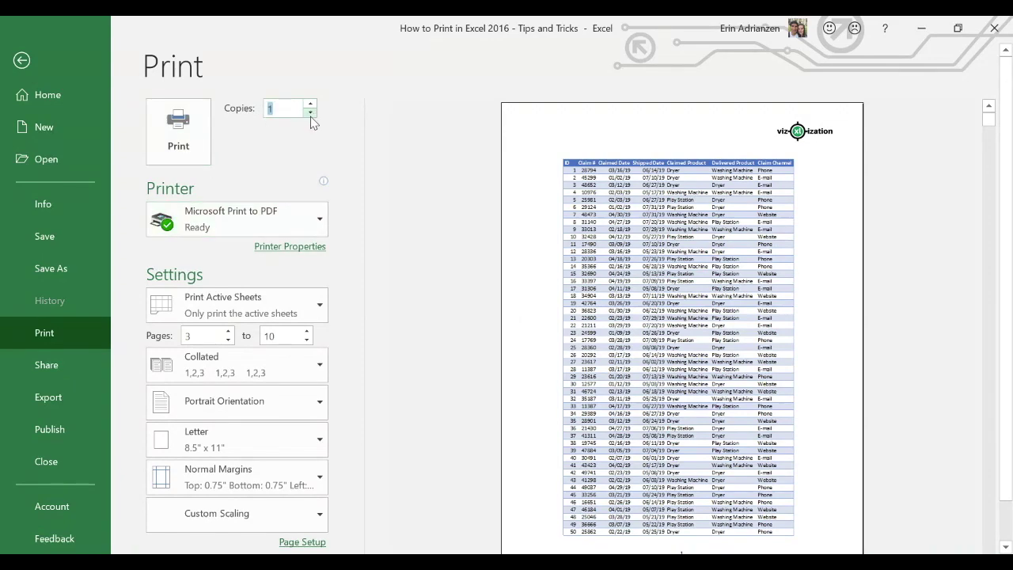
{"action": "left_click", "coordinate": [178, 135]}
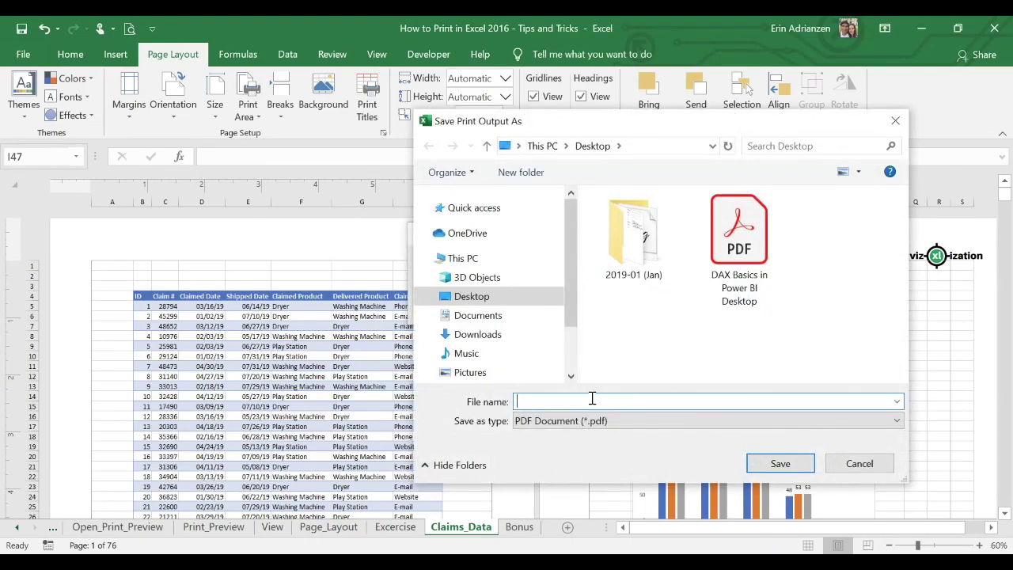
{"action": "type", "text": "Printing in Excel 2016"}
{"action": "left_click", "coordinate": [781, 465]}
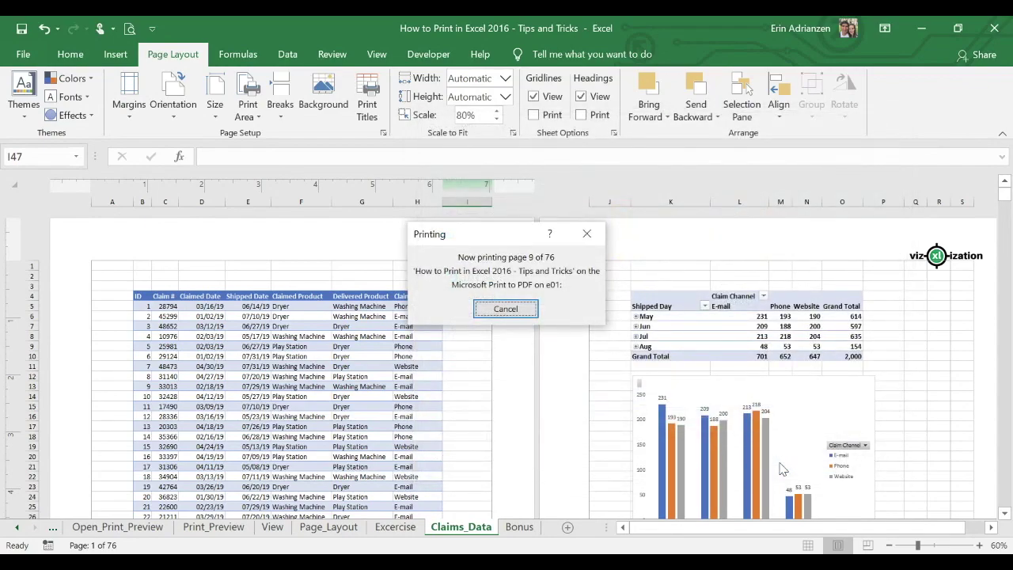
- Open Printing in Excel 2016.pdf from the desktop in Adobe Acrobat Reader and look through the printed claims rows
{"action": "key", "text": "super+d"}
{"action": "double_click", "coordinate": [147, 130]}
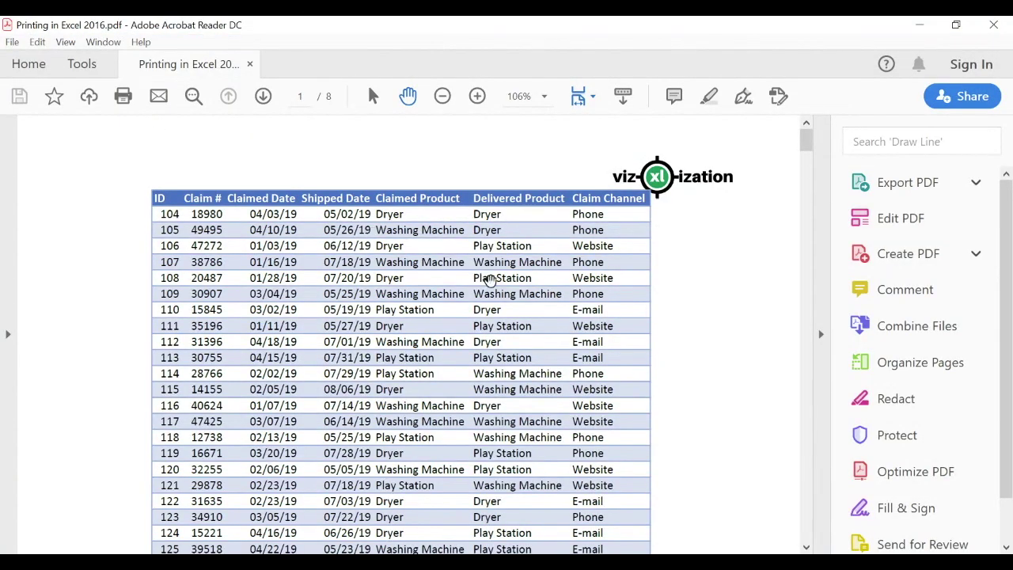
{"action": "scroll", "coordinate": [696, 328], "scroll_direction": "down", "scroll_amount": 3}
{"action": "scroll", "coordinate": [696, 328], "scroll_direction": "down", "scroll_amount": 10}
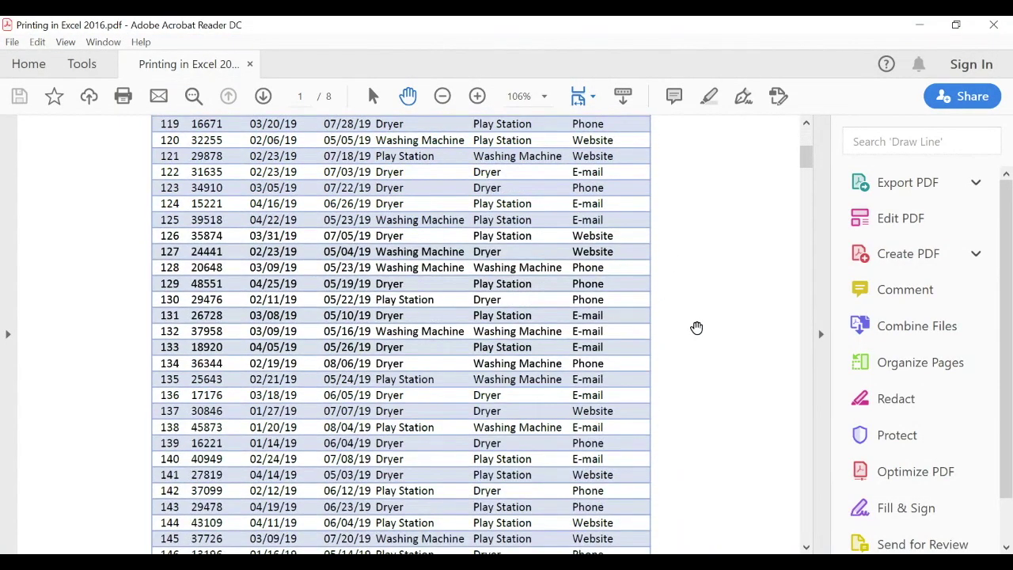
- Finish reviewing the PDF, switch back to the Excel workbook and reread the remaining task on the Bonus sheet
{"action": "left_click_drag", "start_coordinate": [805, 176], "coordinate": [791, 136]}
{"action": "key", "text": "alt+Tab"}
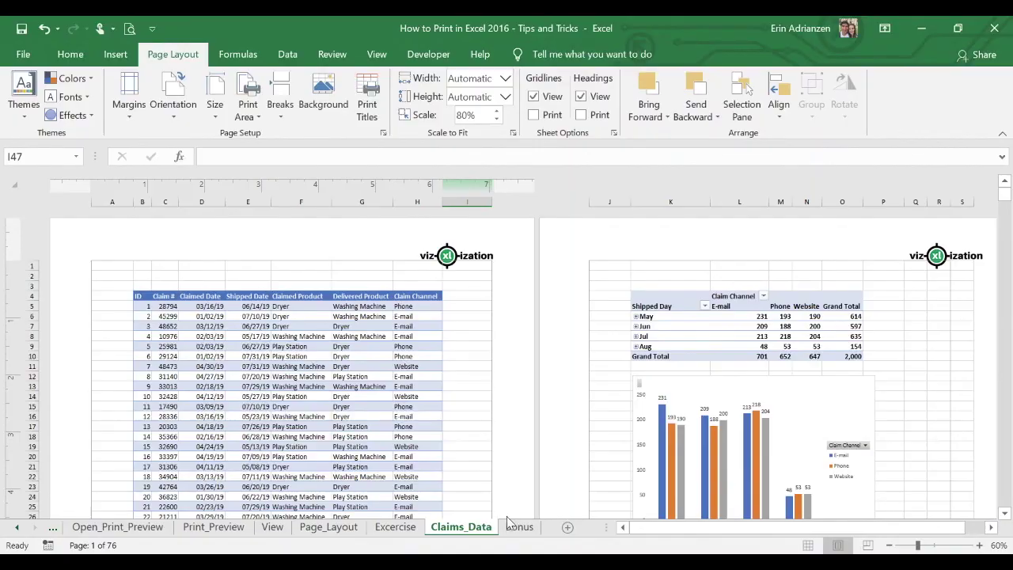
{"action": "left_click", "coordinate": [520, 527]}
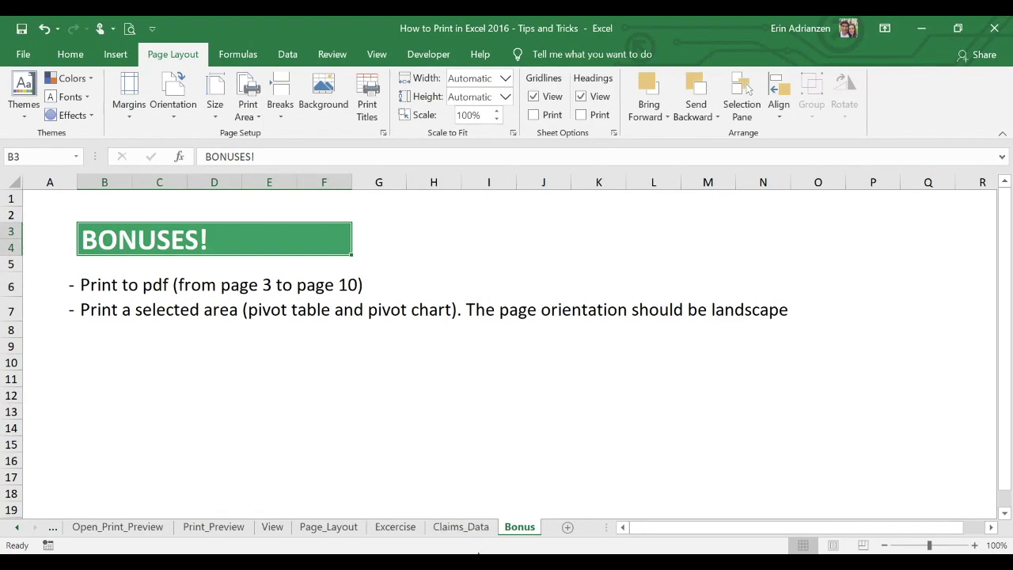
- Show the Claims_Data sheet in Normal view
{"action": "left_click", "coordinate": [462, 528]}
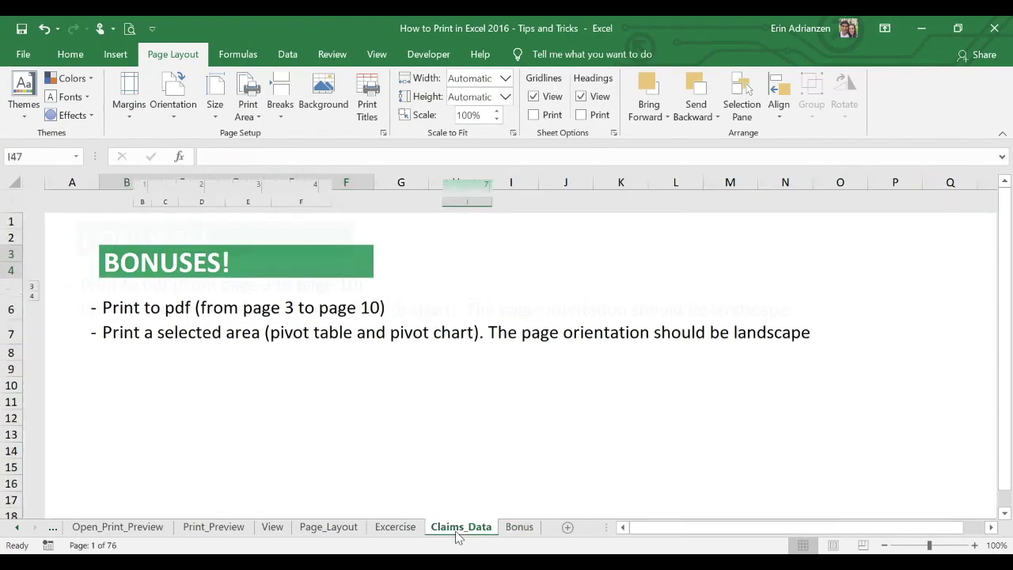
{"action": "left_click", "coordinate": [803, 545]}
{"action": "scroll", "coordinate": [473, 312], "scroll_direction": "up", "scroll_amount": 9}
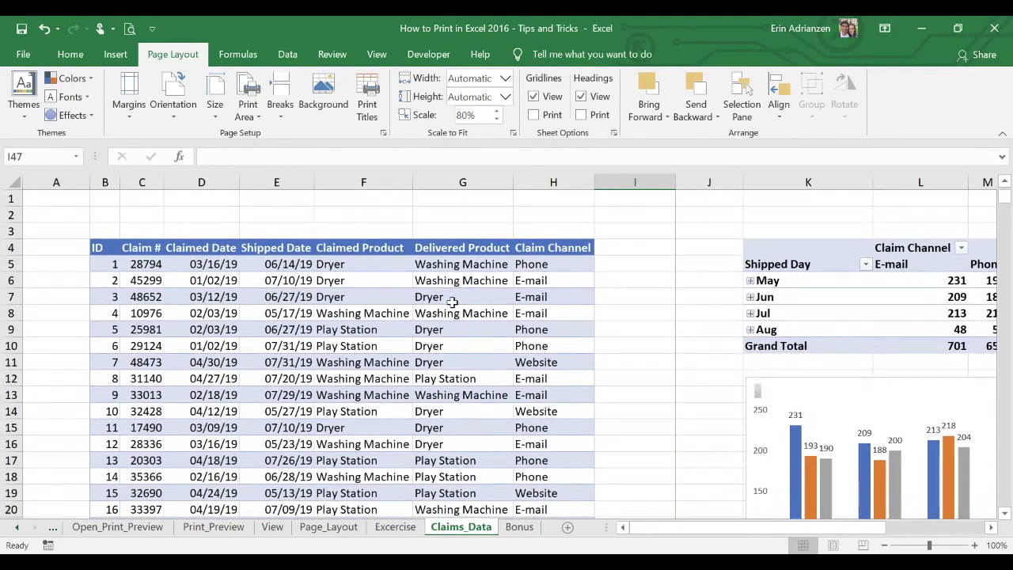
- Set the range J3:Q31, covering the pivot table and pivot chart, as the Claims_Data print area
{"action": "scroll", "coordinate": [511, 298], "scroll_direction": "right", "scroll_amount": 4}
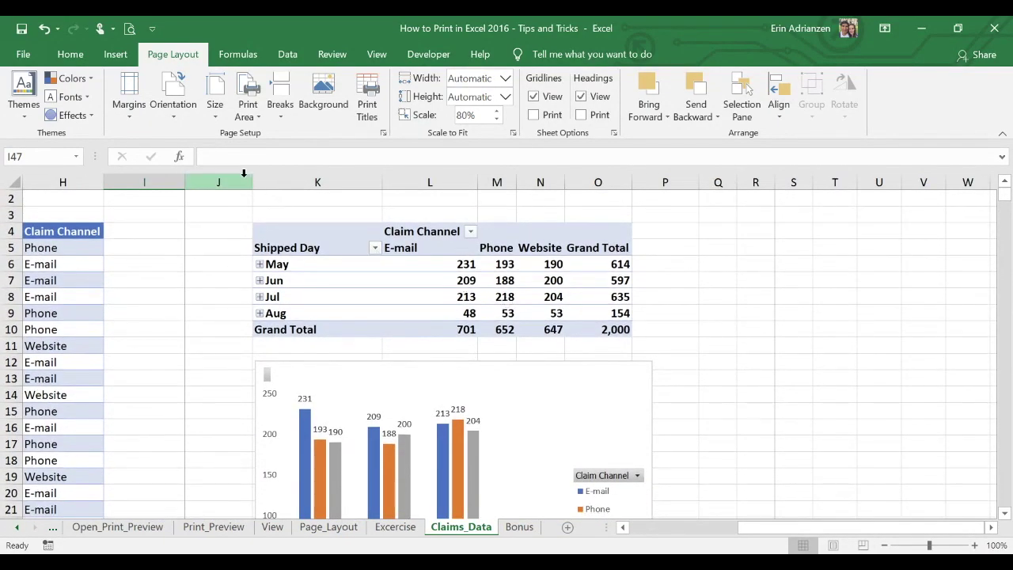
{"action": "left_click_drag", "start_coordinate": [235, 212], "coordinate": [714, 455]}
{"action": "scroll", "coordinate": [707, 436], "scroll_direction": "down", "scroll_amount": 2}
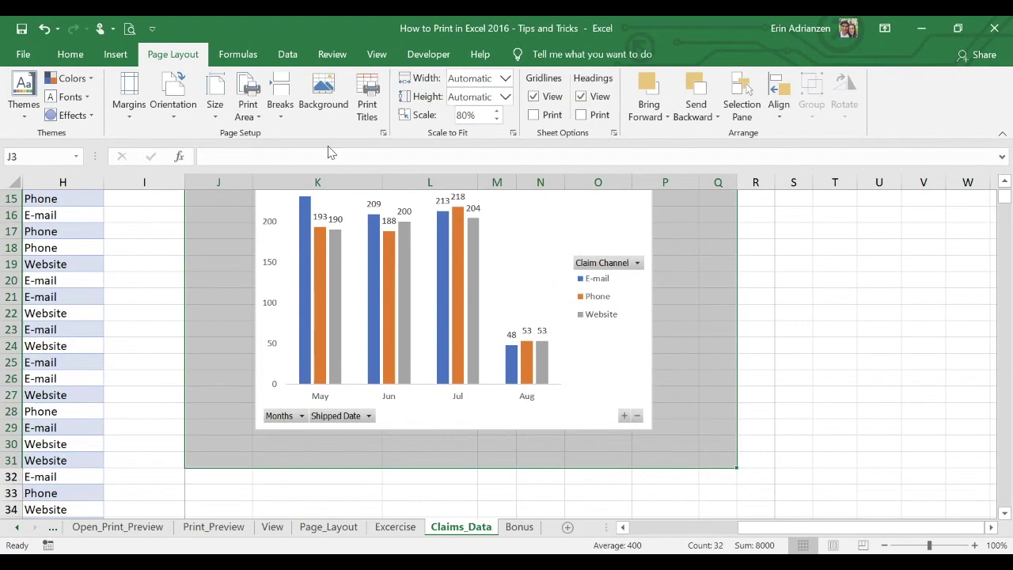
{"action": "left_click", "coordinate": [250, 120]}
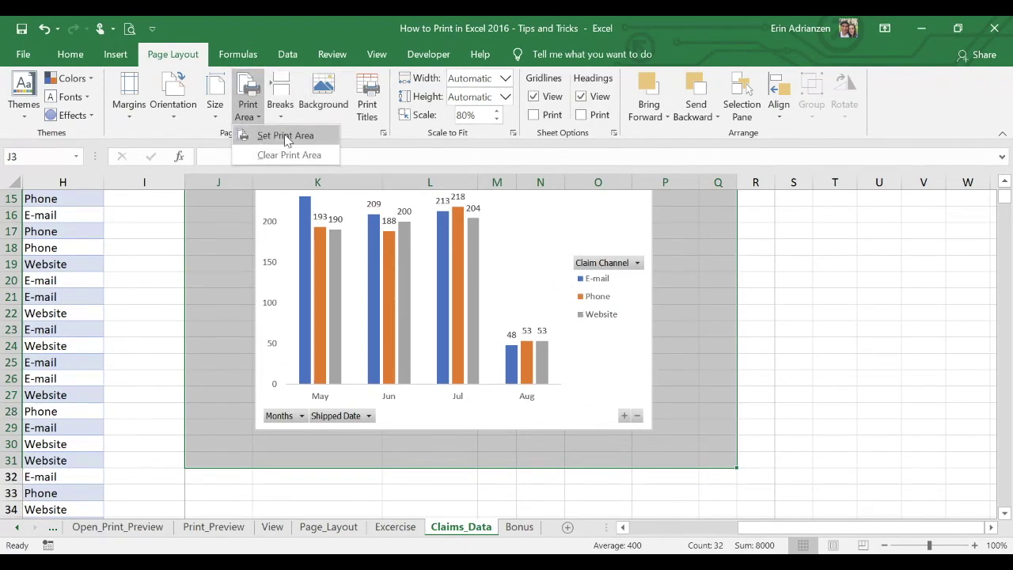
{"action": "left_click", "coordinate": [281, 136]}
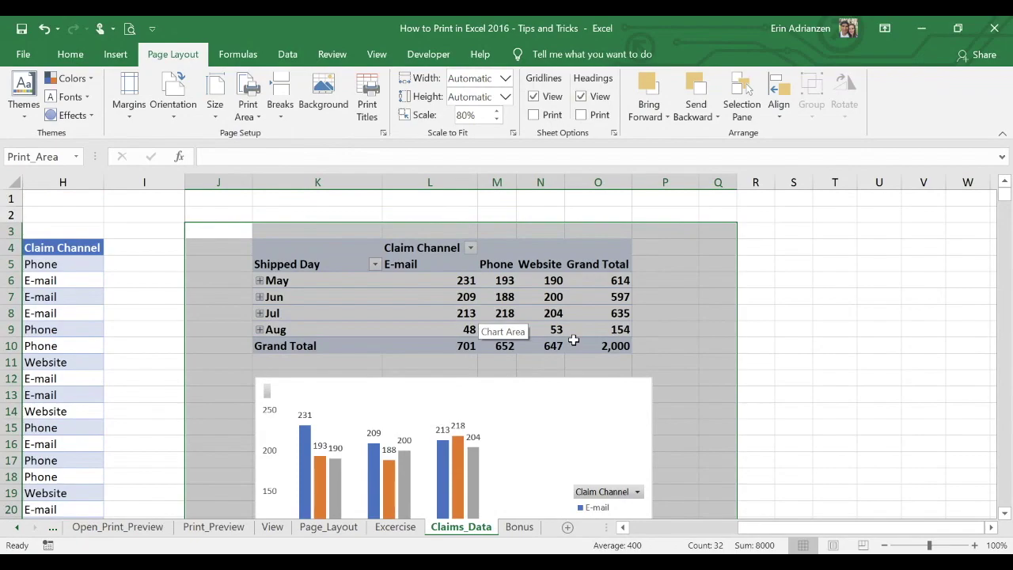
- Set the page setup of the Claims_Data printout to landscape orientation with scaling at 100% of normal size and check the preview
{"action": "key", "text": "ctrl+p"}
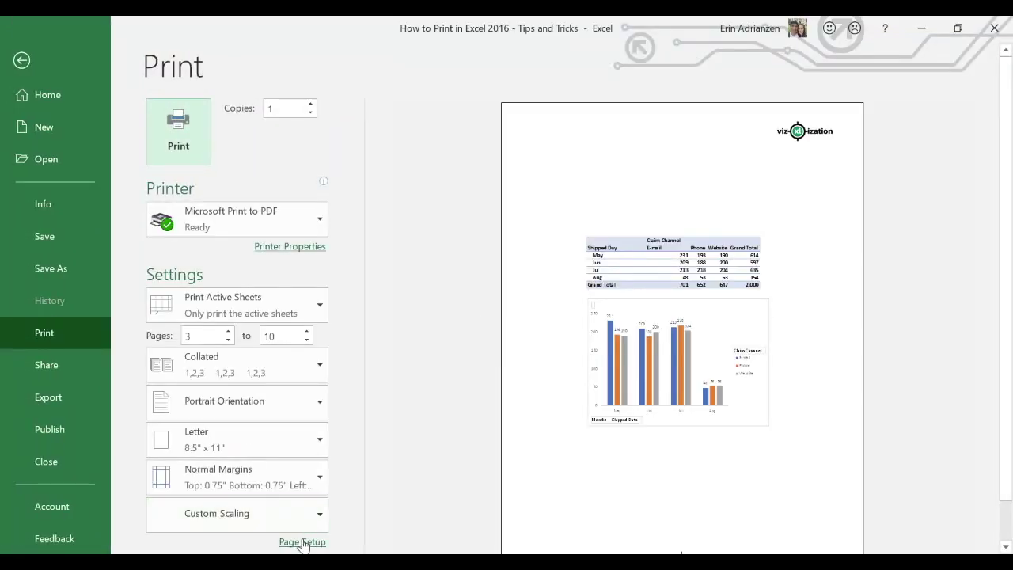
{"action": "left_click", "coordinate": [301, 543]}
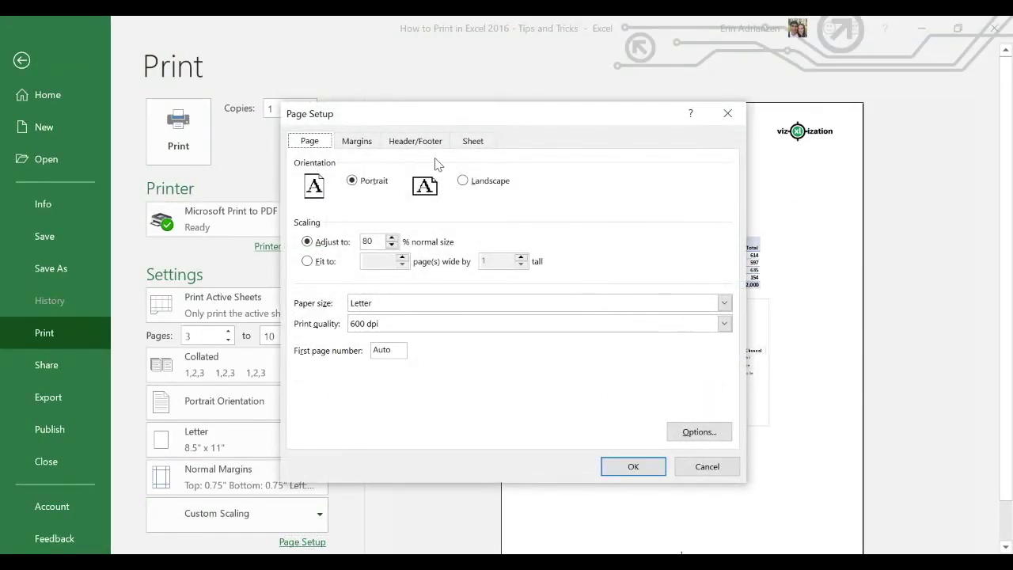
{"action": "left_click_drag", "start_coordinate": [512, 118], "coordinate": [314, 115]}
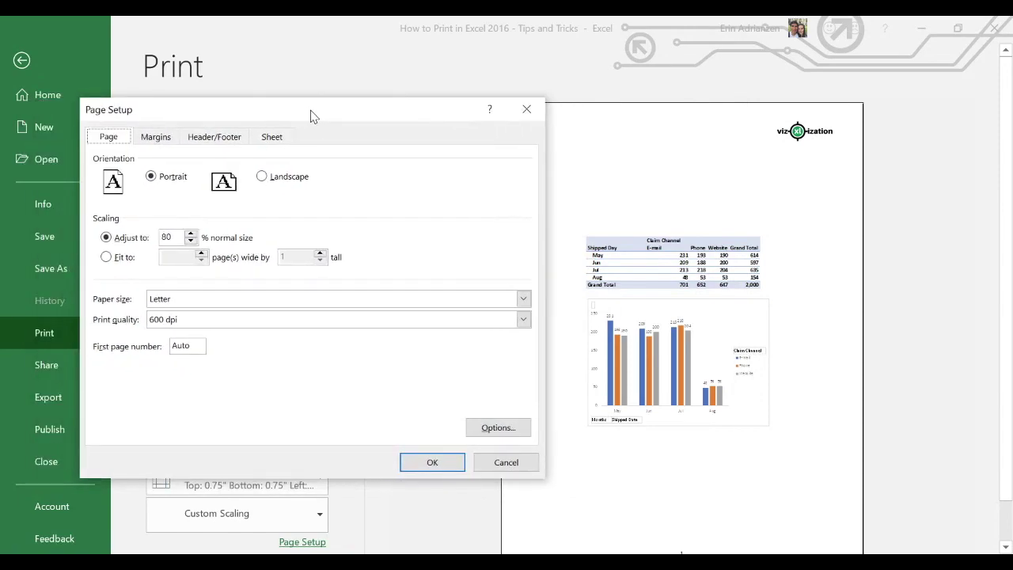
{"action": "left_click", "coordinate": [262, 178]}
{"action": "left_click_drag", "start_coordinate": [172, 238], "coordinate": [159, 237]}
{"action": "left_click", "coordinate": [432, 467]}
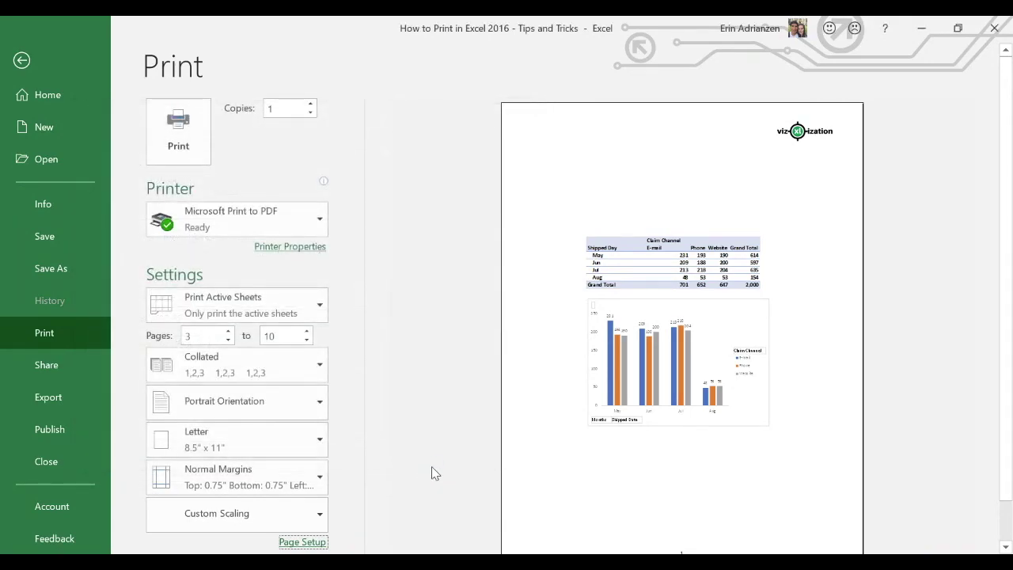
{"action": "scroll", "coordinate": [906, 346], "scroll_direction": "down", "scroll_amount": 1}
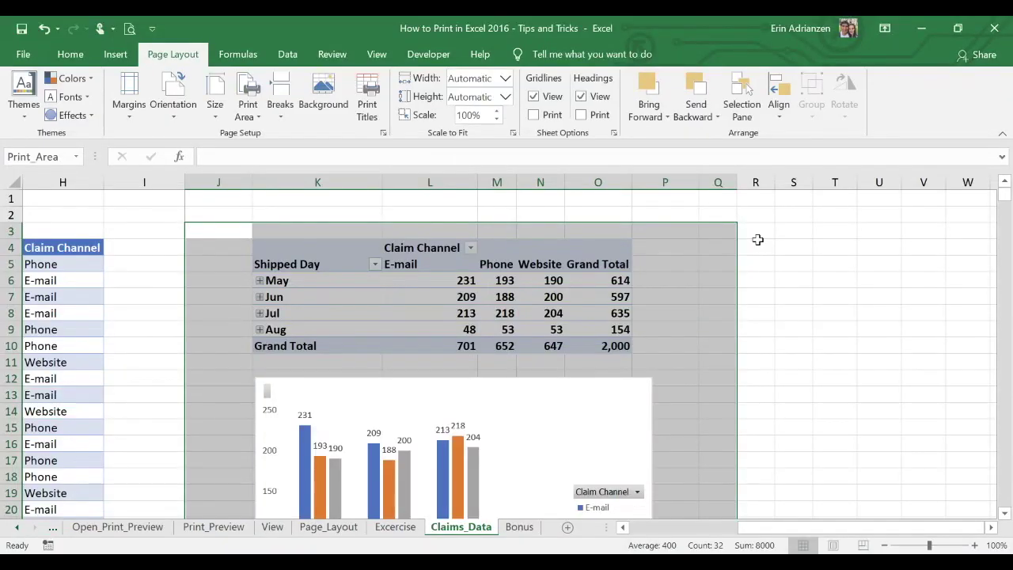
- Return to the Bonus sheet and select the empty cell K10 below the task list
{"action": "left_click", "coordinate": [522, 531]}
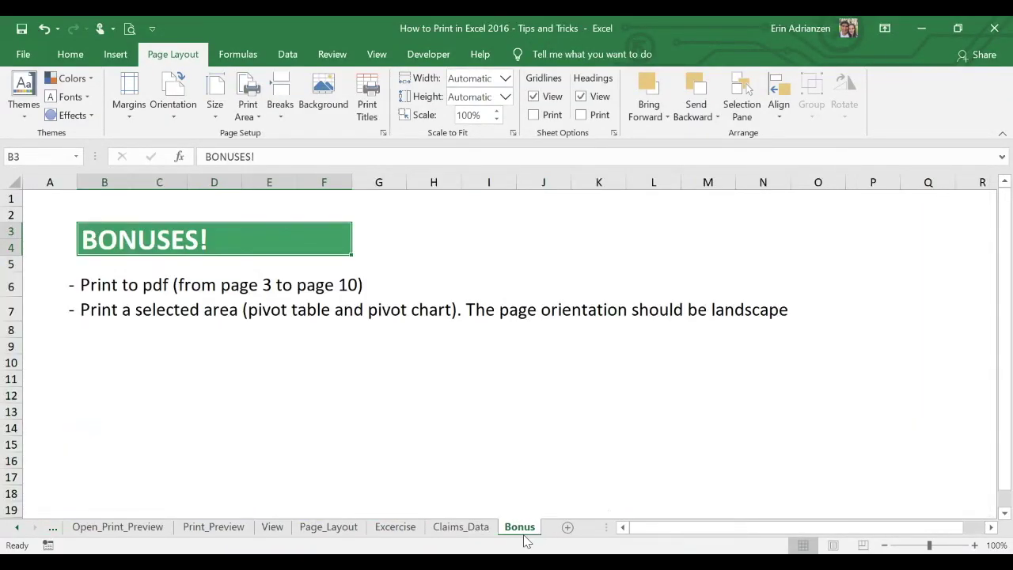
{"action": "left_click", "coordinate": [613, 366]}
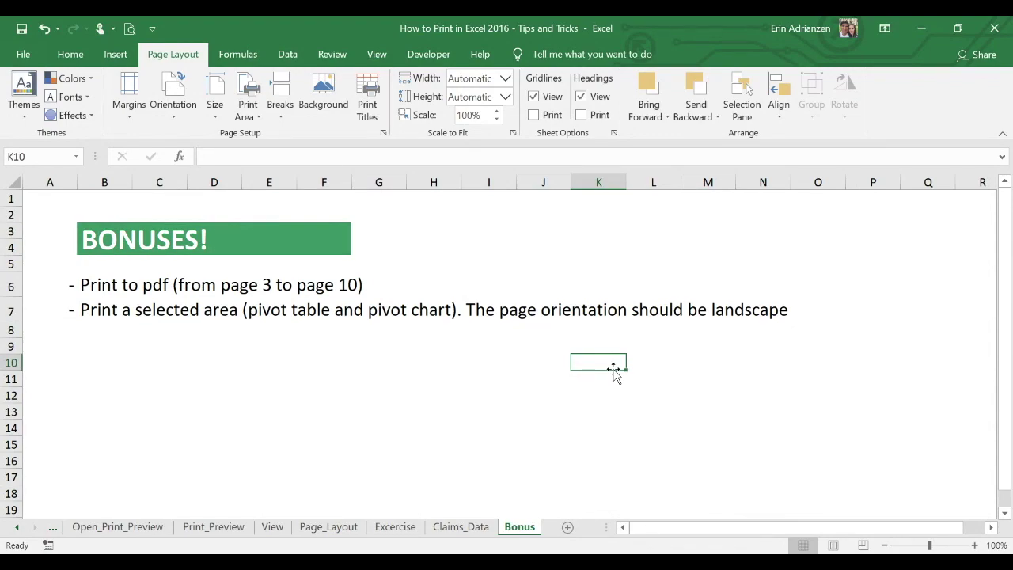